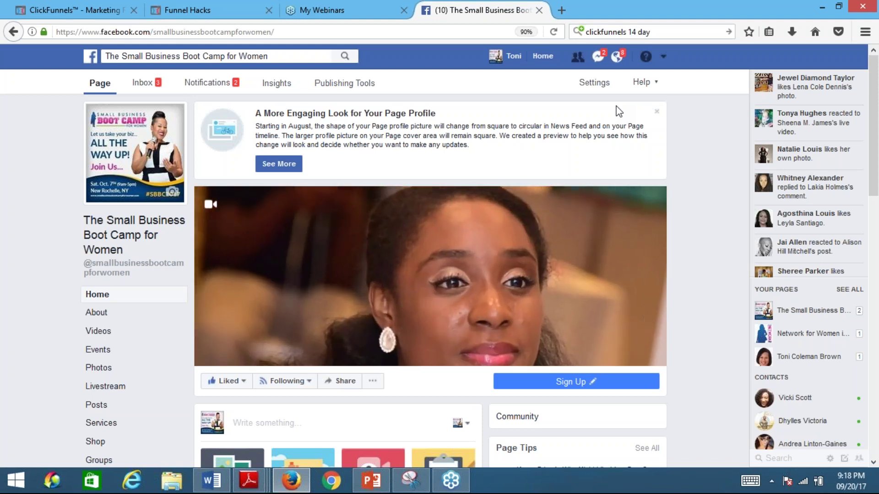
Open the settings of the business page's Sign Up button and bring up the other available button options.
{"action": "mouse_move", "coordinate": [566, 226]}
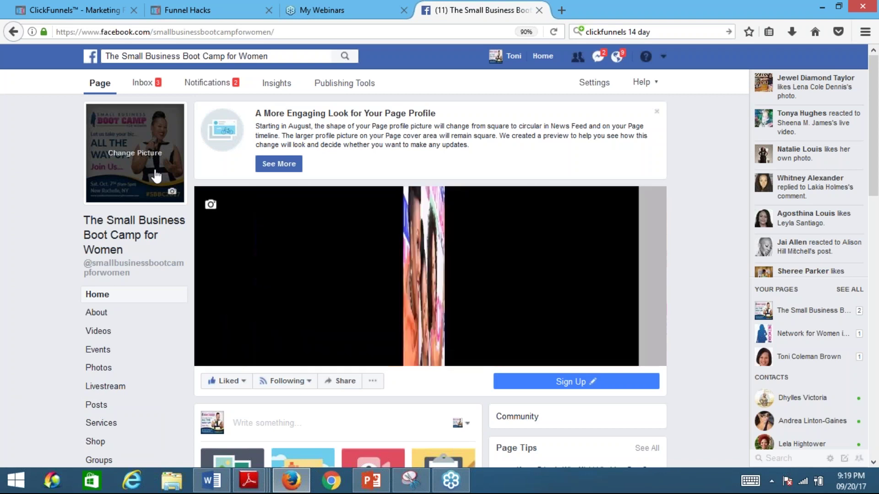
{"action": "mouse_move", "coordinate": [570, 389]}
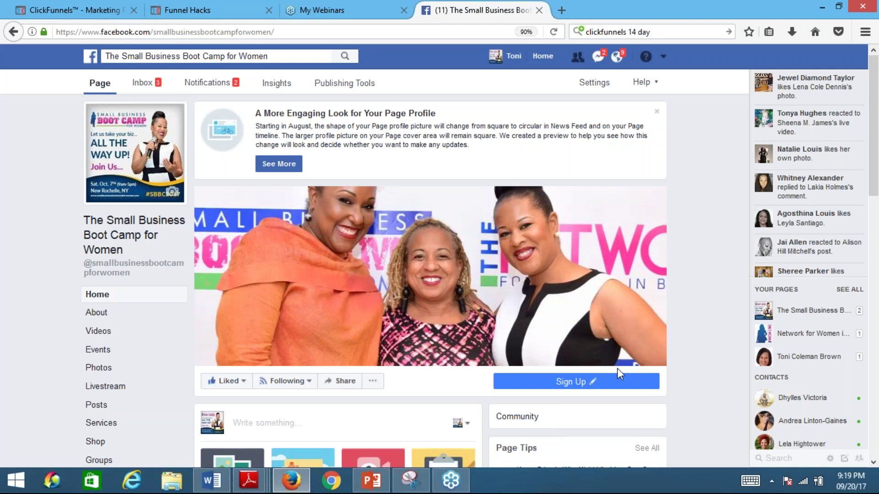
{"action": "mouse_move", "coordinate": [610, 380]}
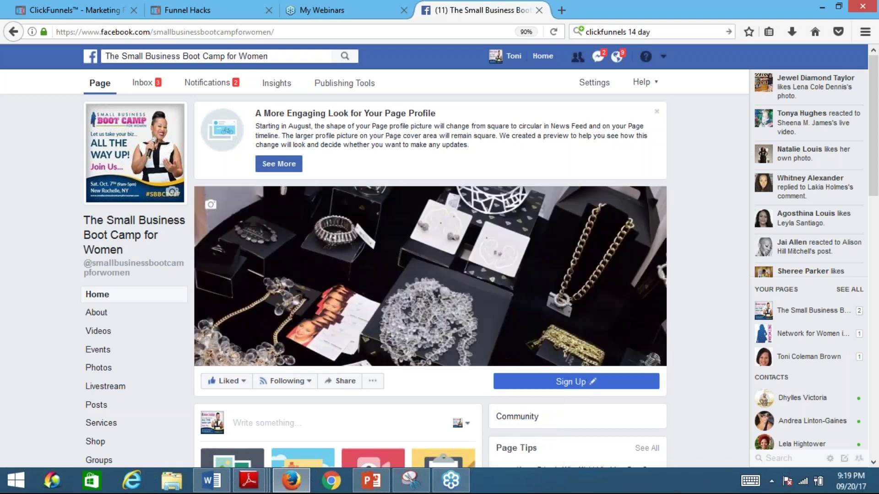
{"action": "left_click", "coordinate": [586, 381]}
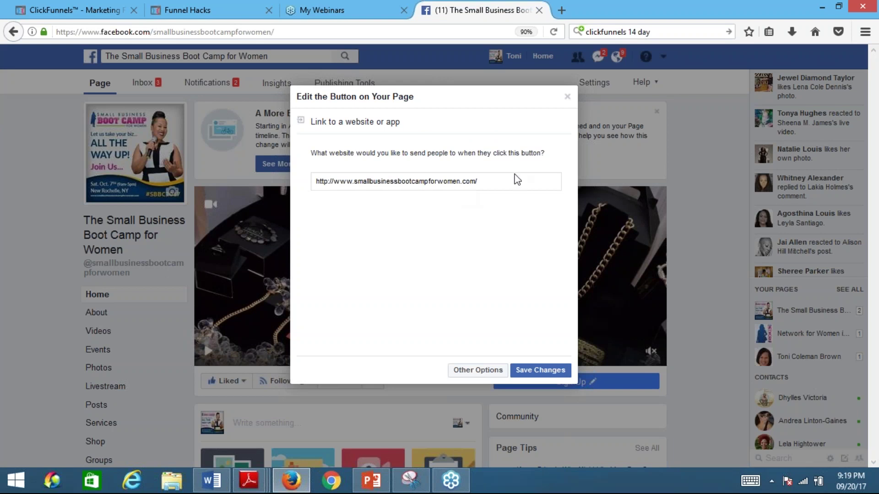
{"action": "left_click", "coordinate": [476, 369]}
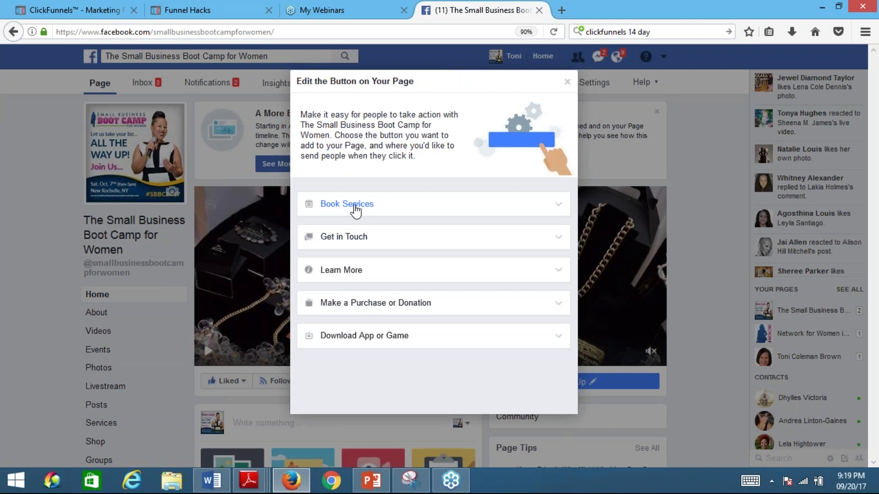
Examine the button choices under Book Services, Get in Touch, Learn More, Make a Purchase or Donation, and Download App or Game, and close the editor.
{"action": "left_click", "coordinate": [554, 211]}
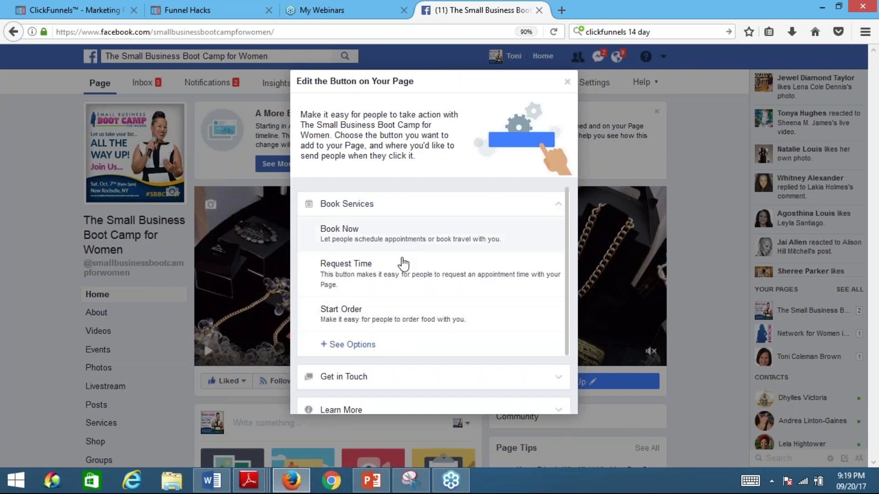
{"action": "left_click", "coordinate": [558, 208]}
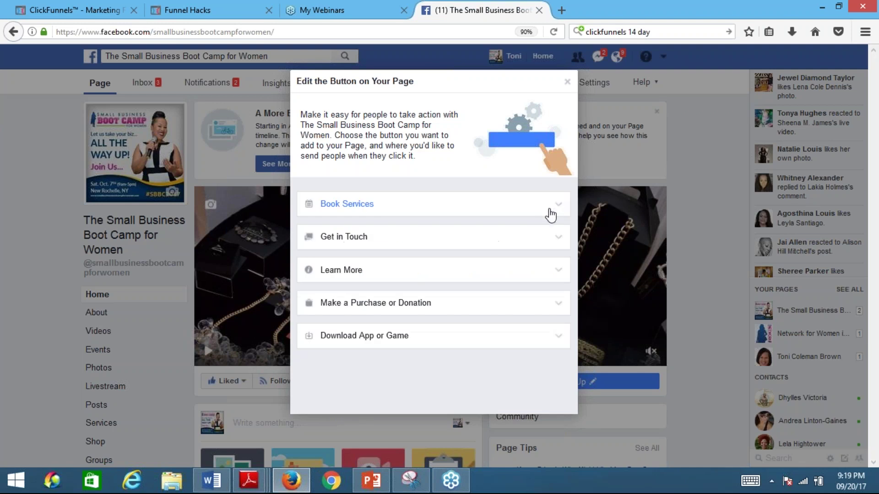
{"action": "left_click", "coordinate": [557, 243]}
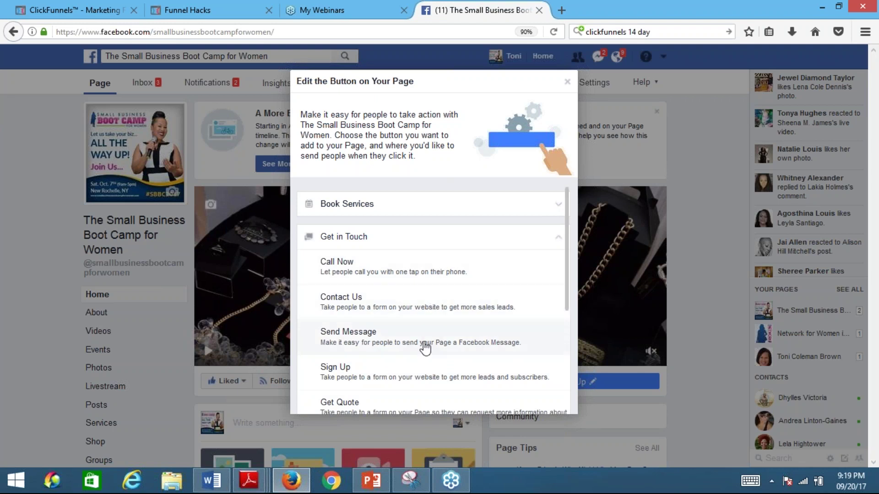
{"action": "left_click", "coordinate": [557, 238]}
{"action": "left_click", "coordinate": [556, 275]}
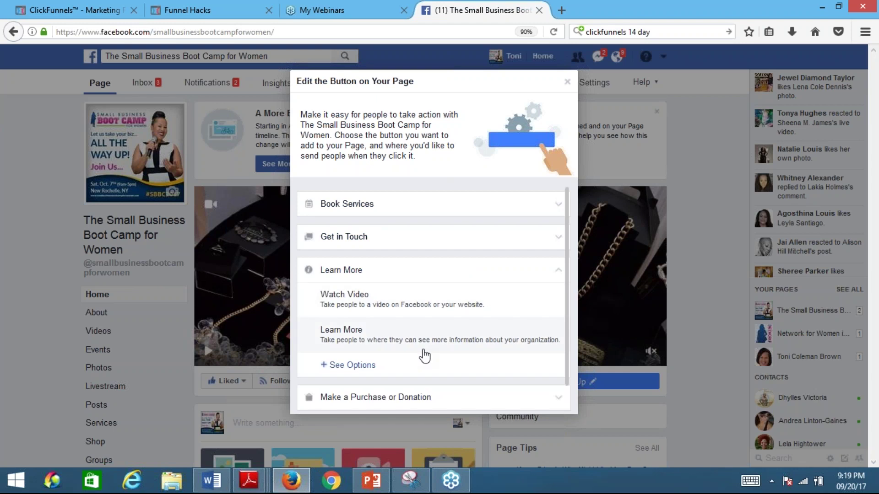
{"action": "left_click", "coordinate": [555, 278]}
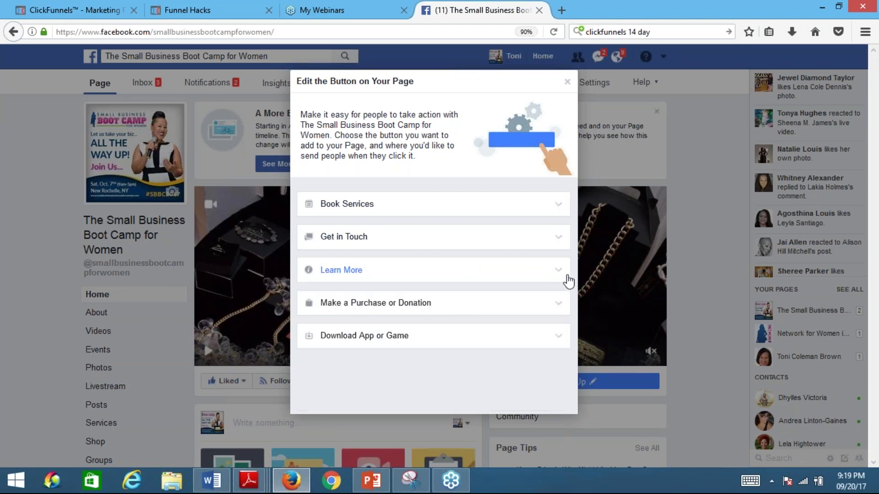
{"action": "left_click", "coordinate": [553, 301]}
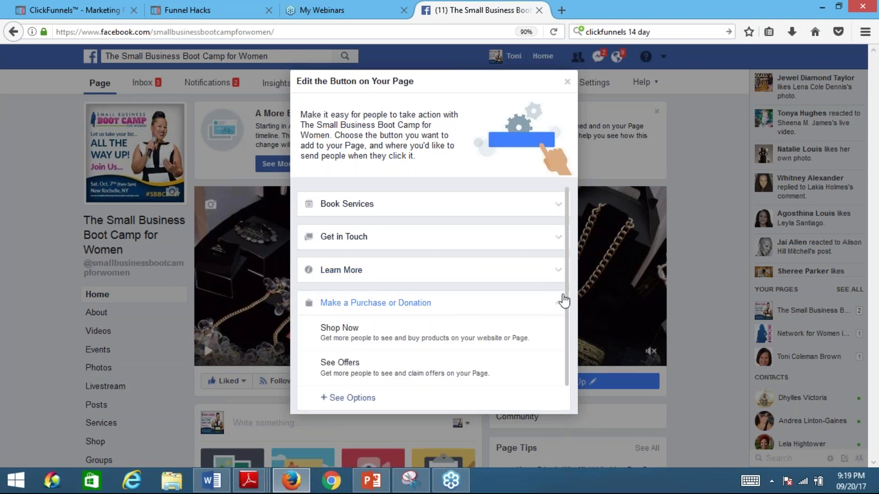
{"action": "scroll", "coordinate": [566, 297], "scroll_direction": "down", "scroll_amount": 1}
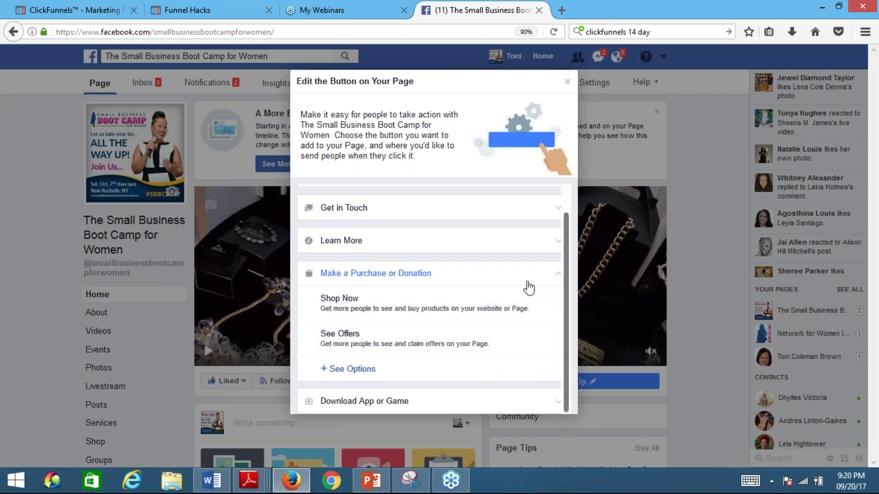
{"action": "left_click", "coordinate": [552, 274]}
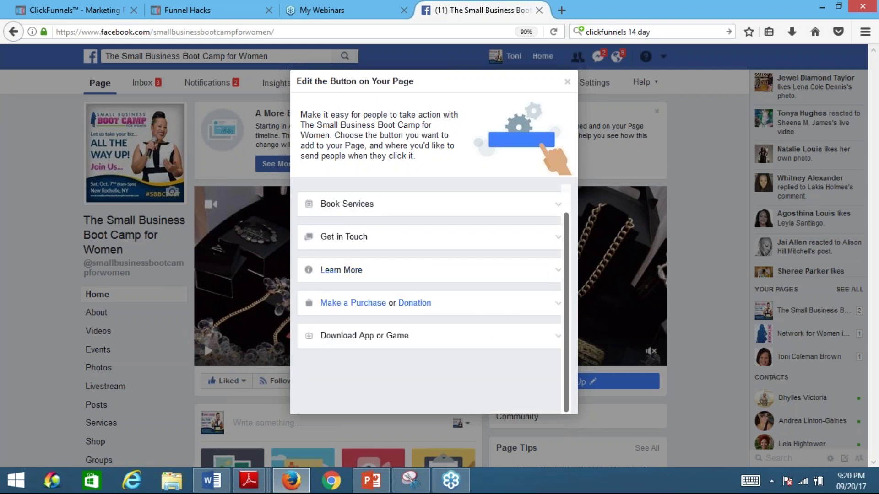
{"action": "left_click", "coordinate": [514, 341]}
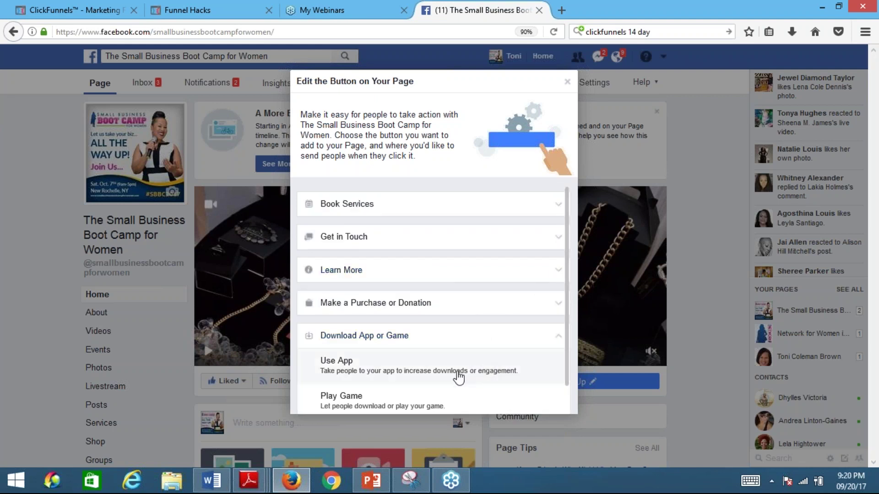
{"action": "left_click", "coordinate": [551, 342]}
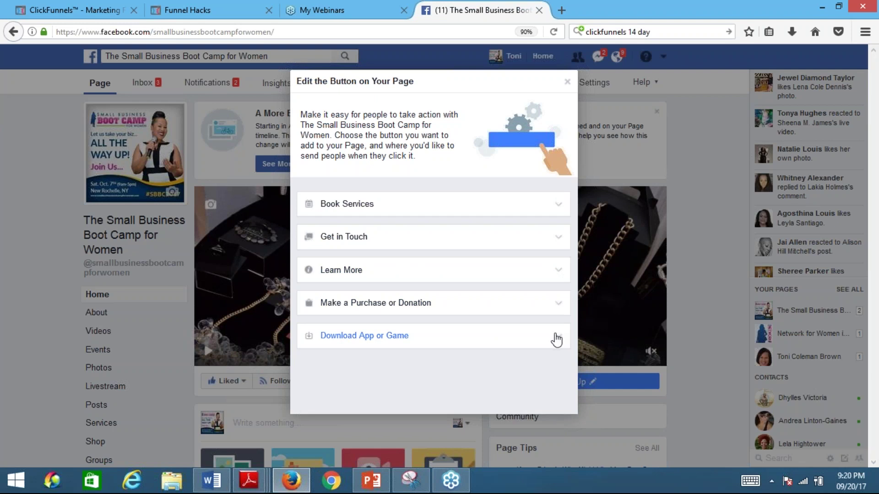
{"action": "left_click", "coordinate": [567, 82]}
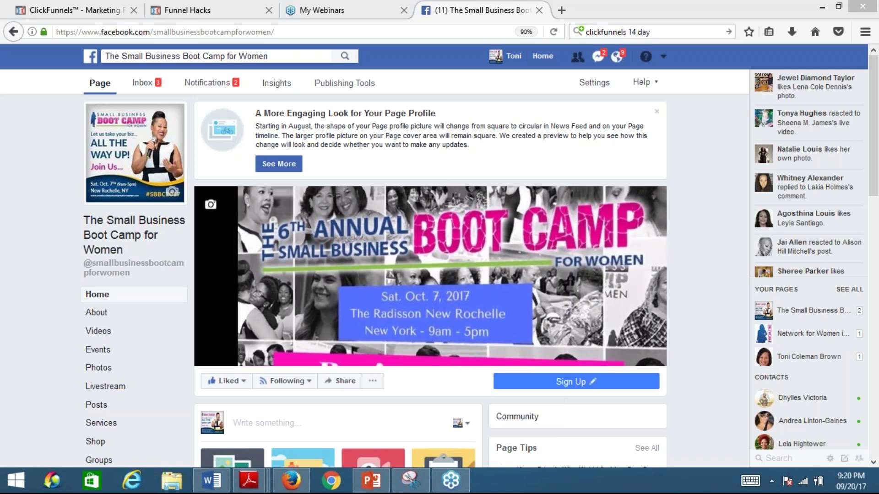
Go to the news feed and open the Create a Page screen to view the available page types.
{"action": "mouse_move", "coordinate": [208, 244]}
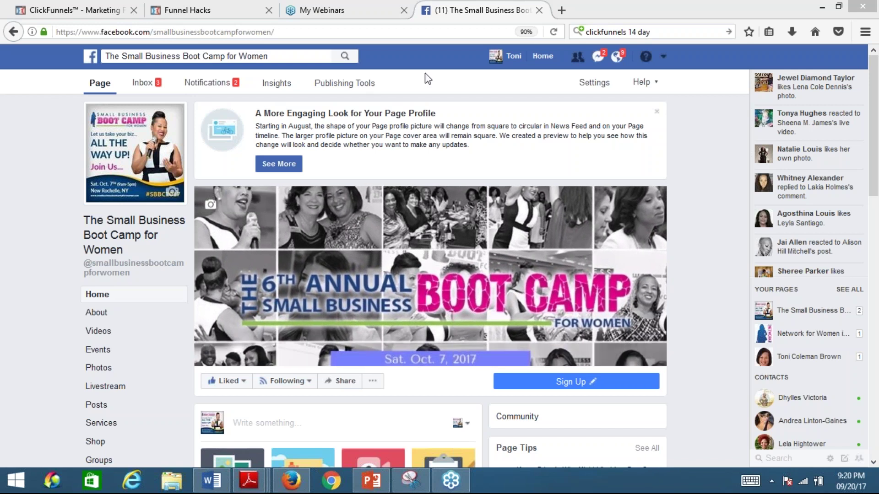
{"action": "left_click", "coordinate": [436, 94]}
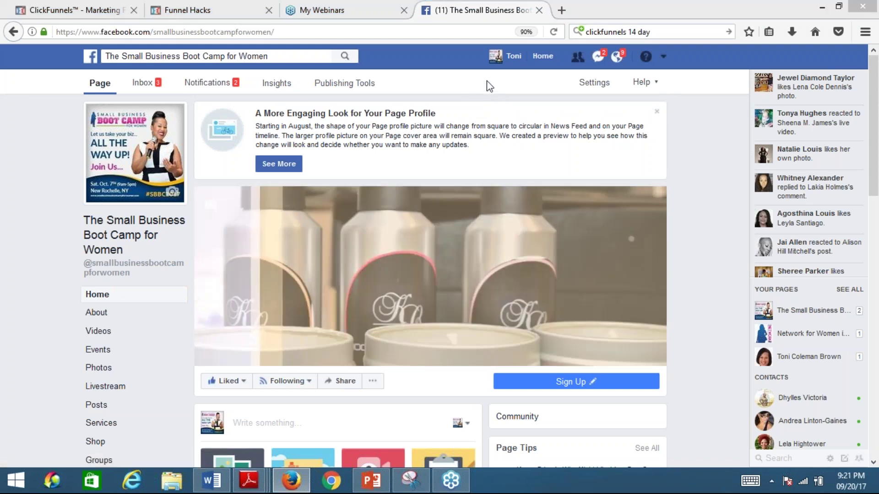
{"action": "left_click", "coordinate": [549, 56]}
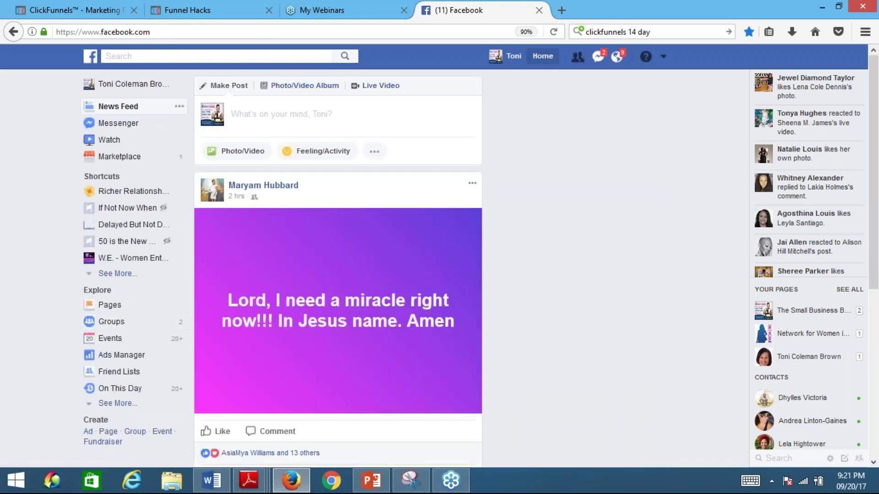
{"action": "scroll", "coordinate": [578, 381], "scroll_direction": "down", "scroll_amount": 3}
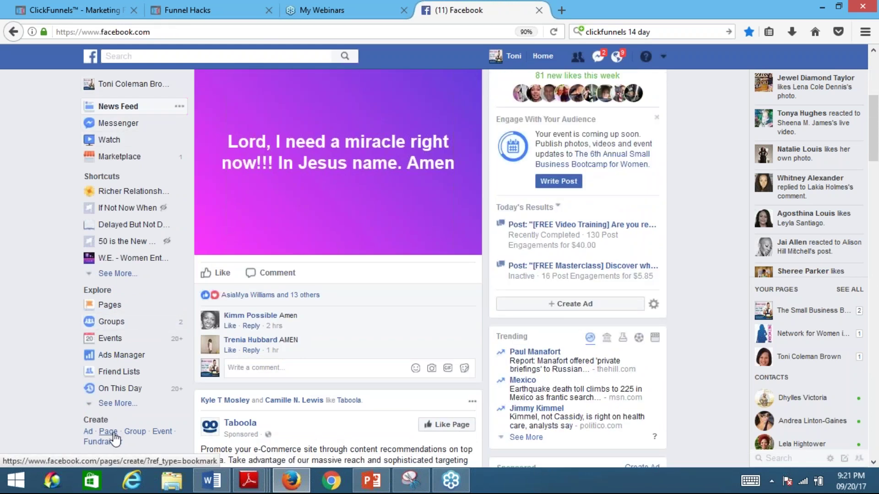
{"action": "left_click", "coordinate": [111, 436]}
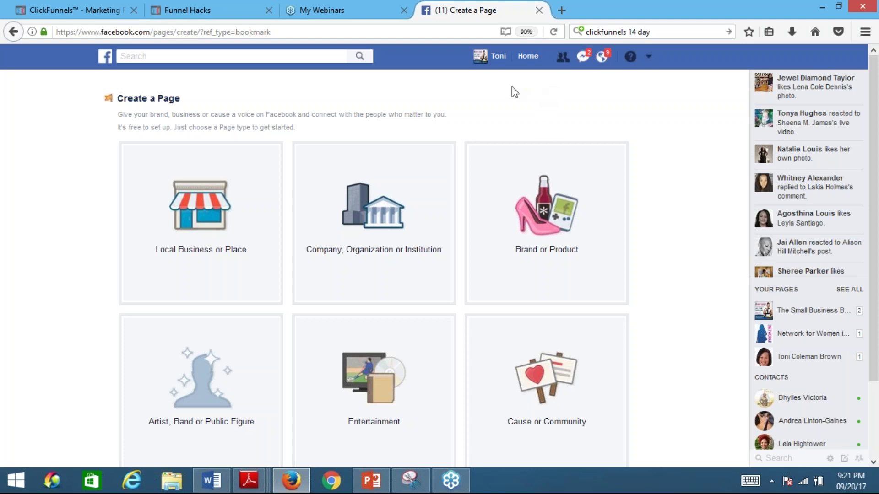
Return to the news feed, start creating an ad, and start over instead of continuing the saved Engagement campaign.
{"action": "left_click", "coordinate": [528, 56]}
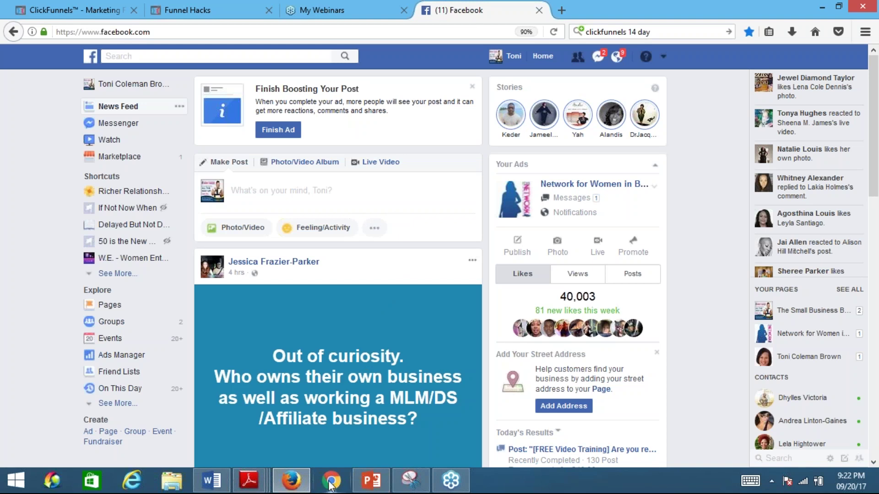
{"action": "mouse_move", "coordinate": [311, 482]}
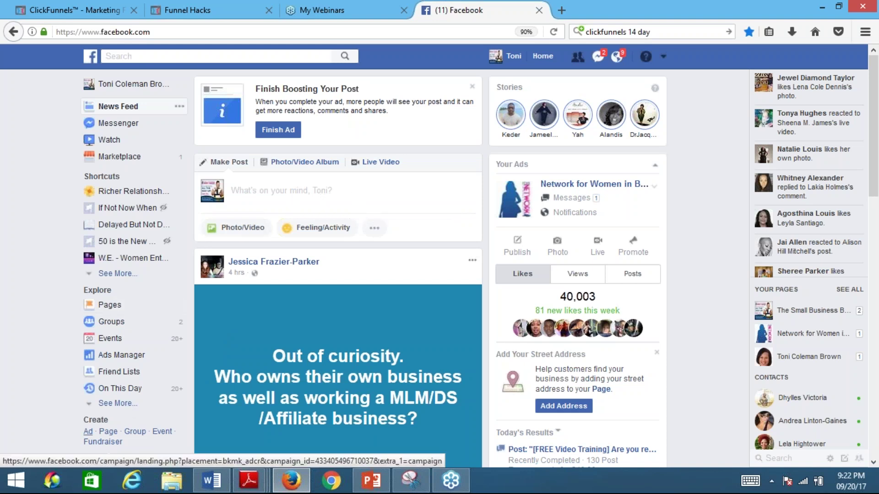
{"action": "left_click", "coordinate": [90, 433]}
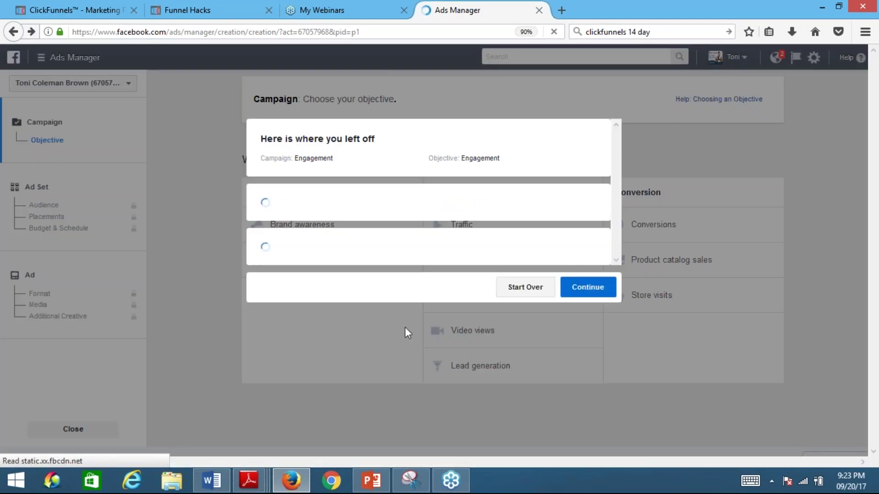
{"action": "left_click", "coordinate": [529, 293]}
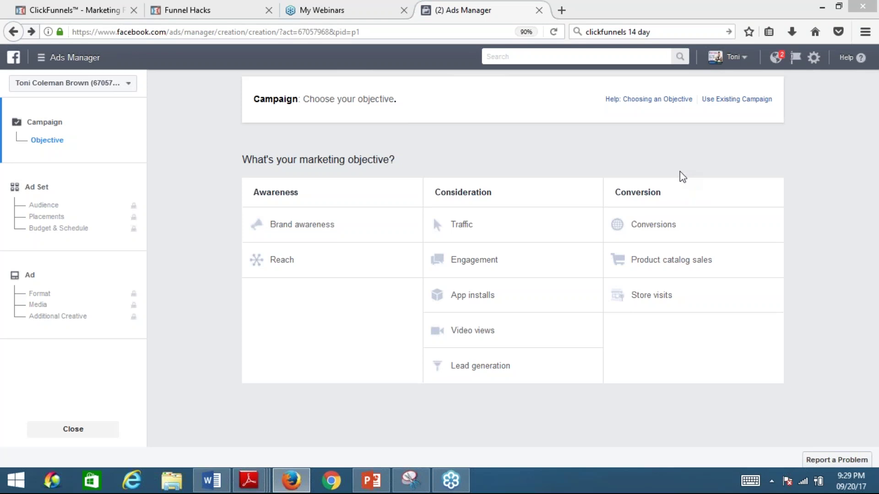
Open the Pixels page from Ads Manager and select the personal ad account.
{"action": "left_click", "coordinate": [636, 158]}
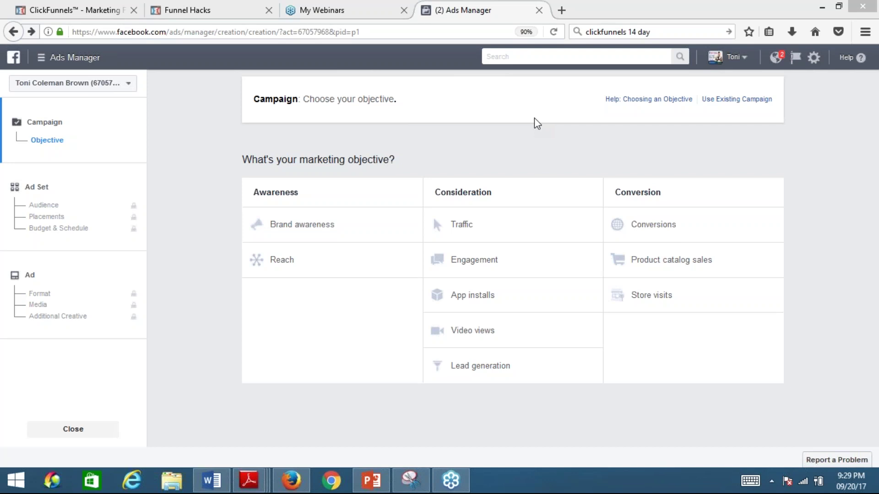
{"action": "left_click", "coordinate": [72, 58]}
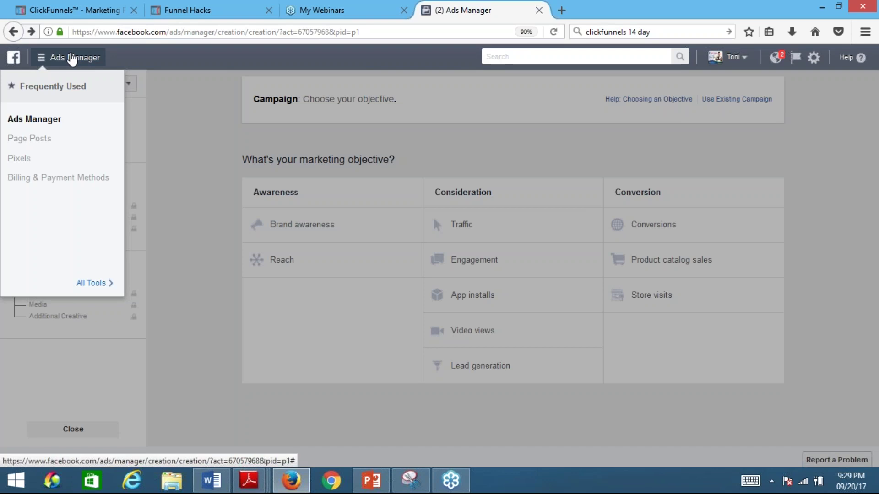
{"action": "left_click", "coordinate": [23, 164]}
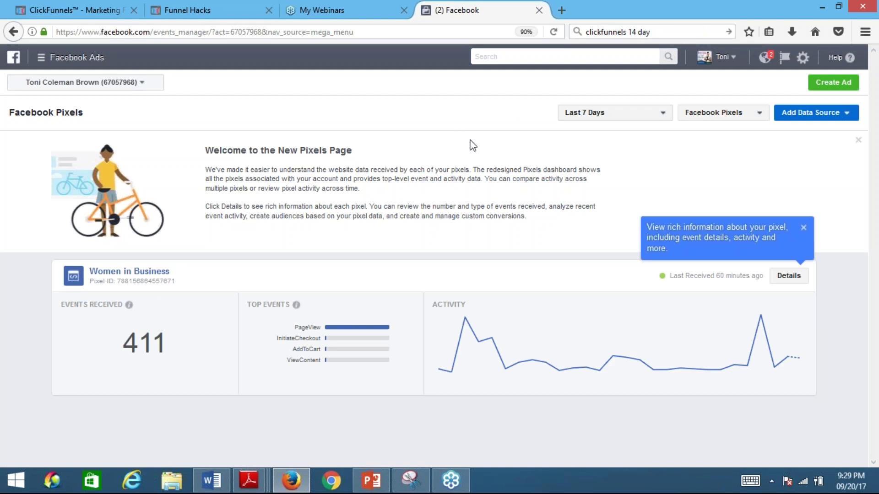
{"action": "left_click", "coordinate": [143, 83]}
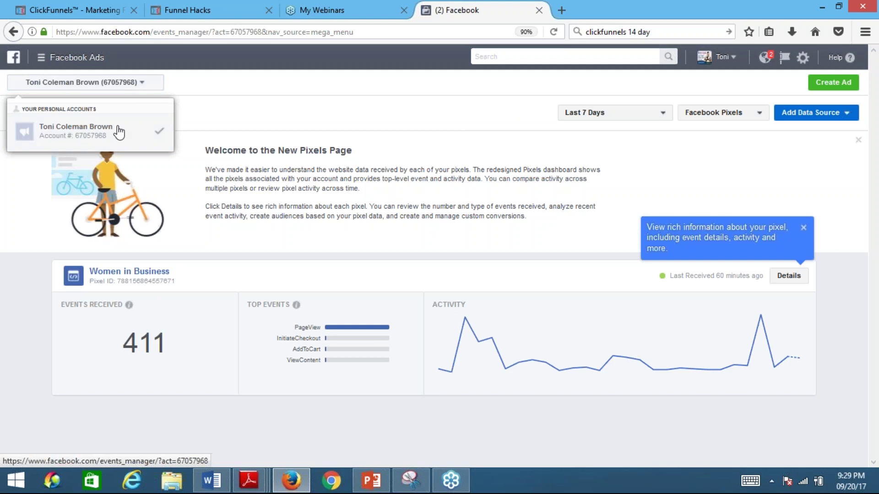
{"action": "left_click", "coordinate": [118, 133]}
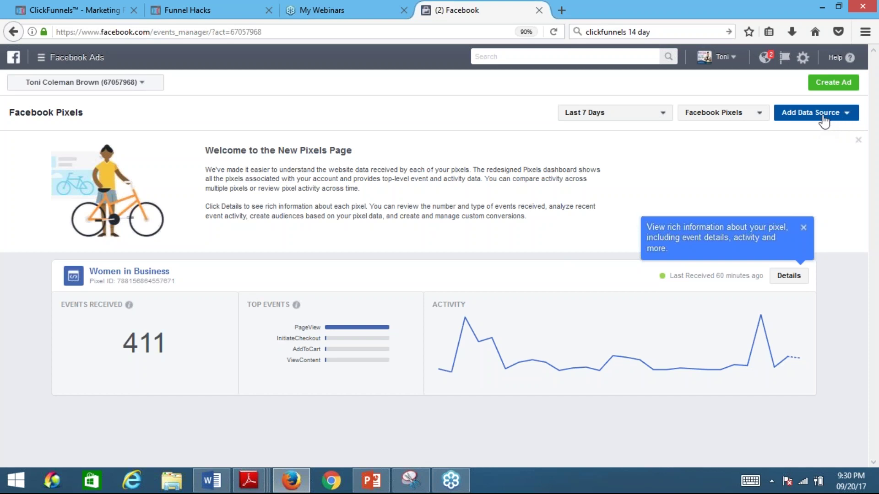
Set the data source filter to Facebook Pixels and dismiss the tip about viewing pixel details.
{"action": "left_click", "coordinate": [827, 118]}
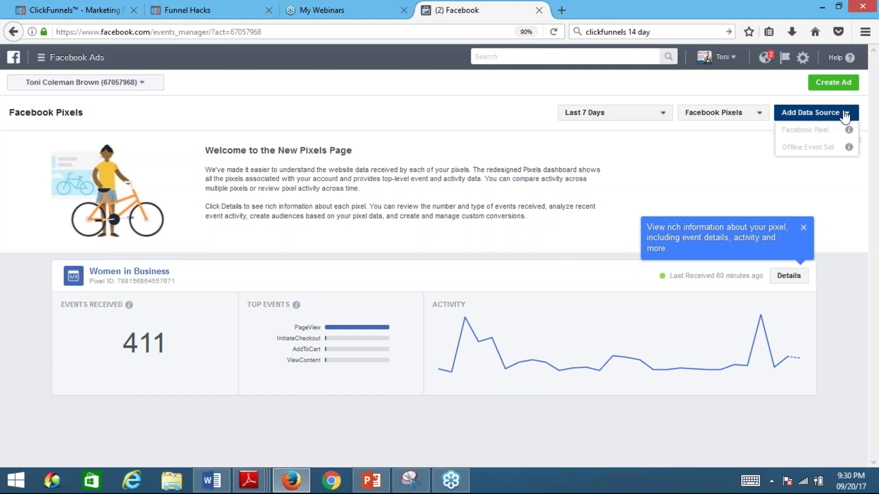
{"action": "left_click", "coordinate": [732, 118]}
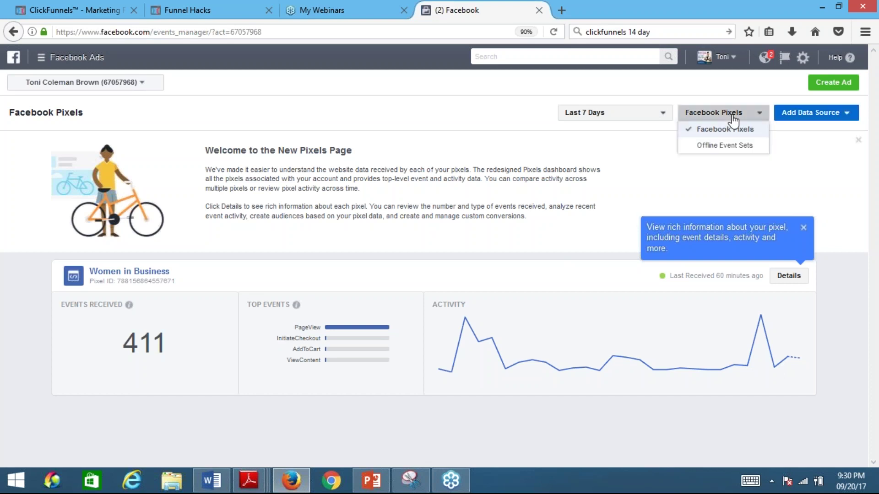
{"action": "left_click", "coordinate": [732, 130]}
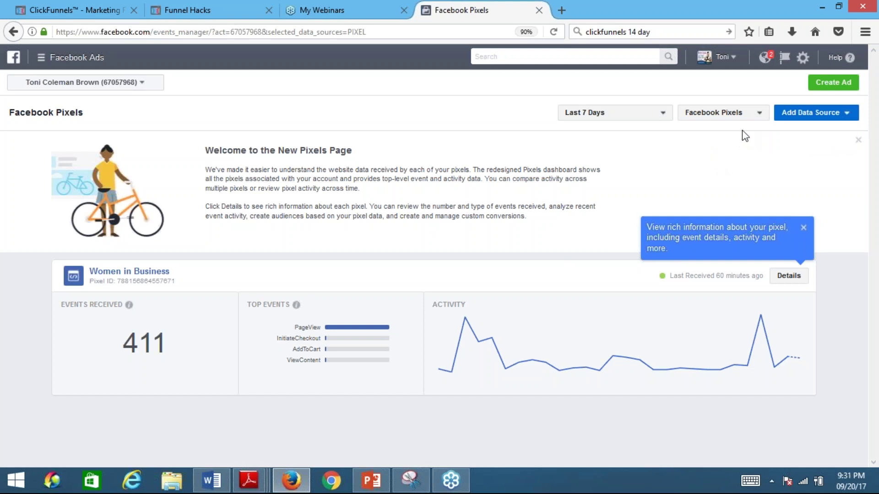
{"action": "left_click", "coordinate": [763, 114]}
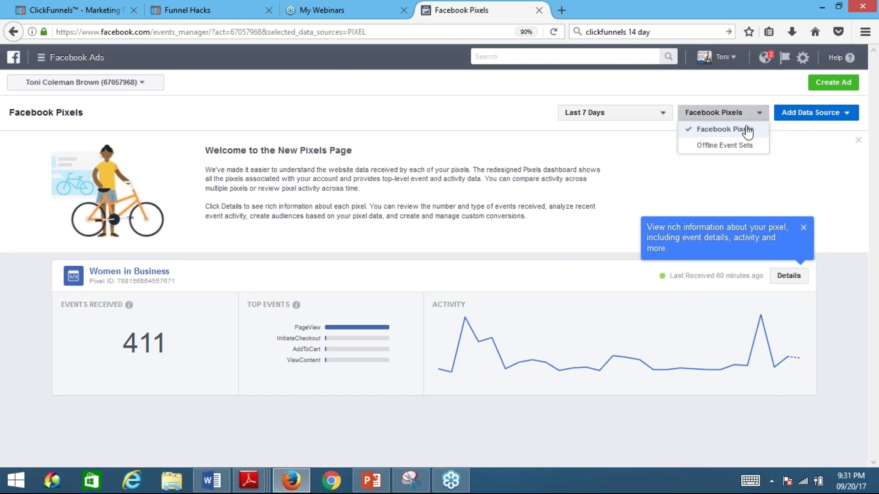
{"action": "left_click", "coordinate": [804, 229]}
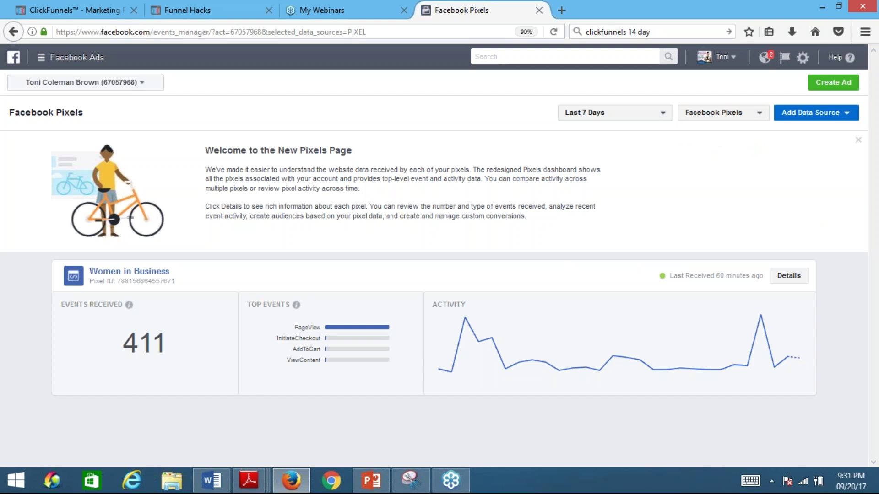
Check the options for adding a data source and open the details of the Women in Business pixel.
{"action": "left_click", "coordinate": [844, 113]}
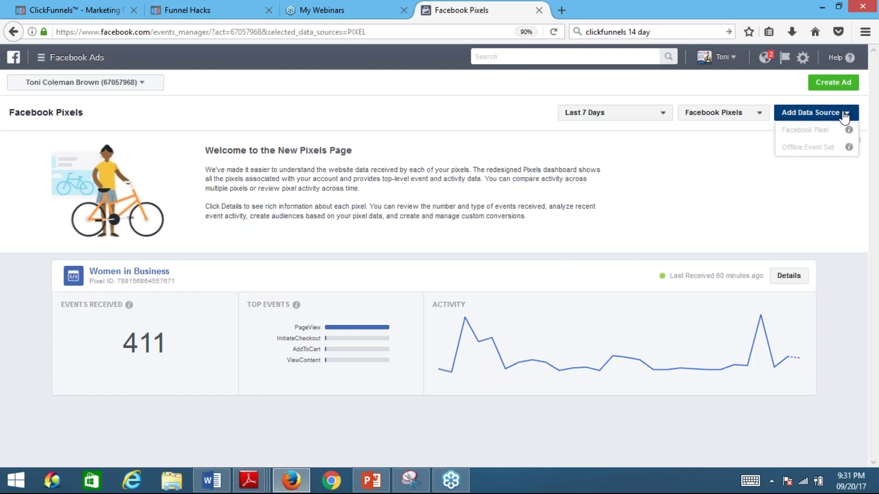
{"action": "left_click_drag", "start_coordinate": [784, 131], "coordinate": [788, 130]}
{"action": "left_click", "coordinate": [789, 276]}
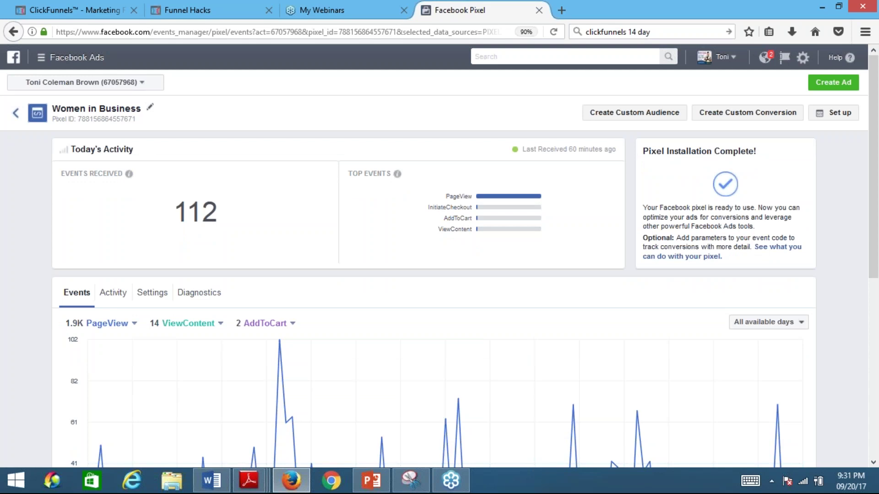
{"action": "left_click", "coordinate": [561, 11]}
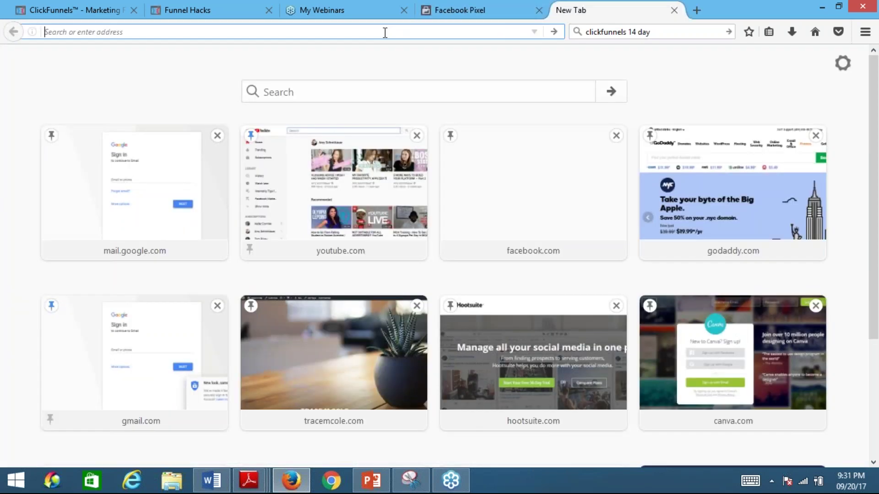
{"action": "type", "text": "www.smallbusinessbootcampforwomen.com/"}
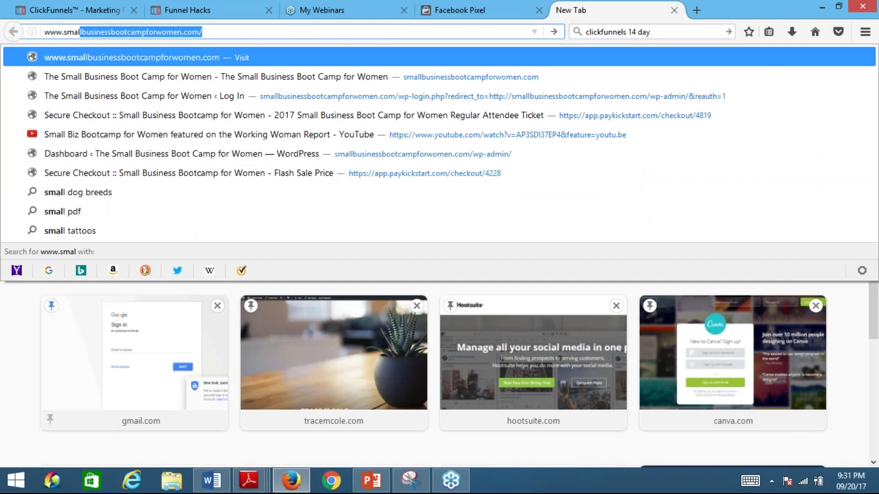
{"action": "left_click", "coordinate": [283, 40]}
{"action": "type", "text": "wp-"}
{"action": "key", "text": "Return"}
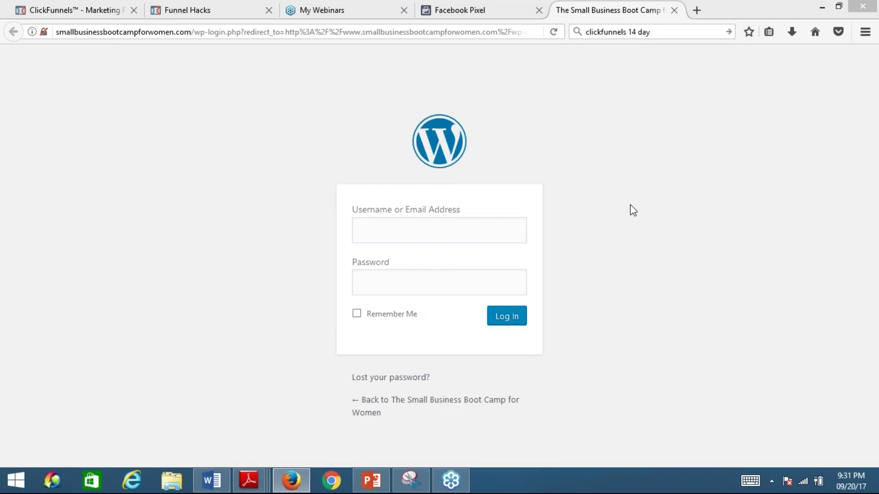
Log in to the WordPress site by filling in the username and the account password.
{"action": "left_click", "coordinate": [409, 231]}
{"action": "left_click", "coordinate": [392, 279]}
{"action": "left_click", "coordinate": [505, 324]}
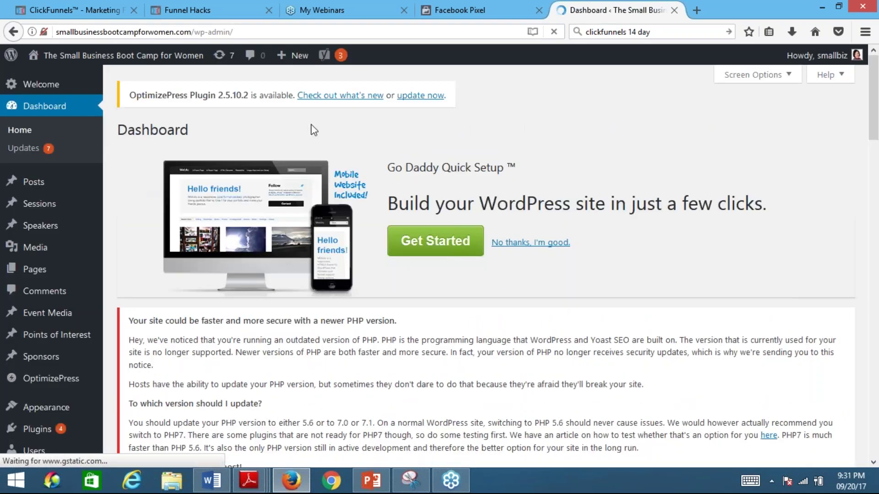
Return to the Facebook Pixel page and review the pixel's event chart and the table of events received.
{"action": "left_click", "coordinate": [462, 10]}
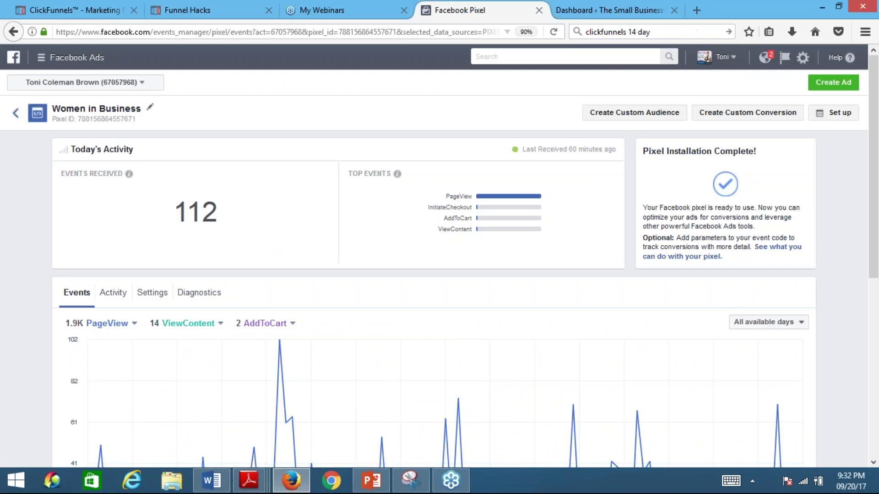
{"action": "left_click_drag", "start_coordinate": [877, 273], "coordinate": [876, 362]}
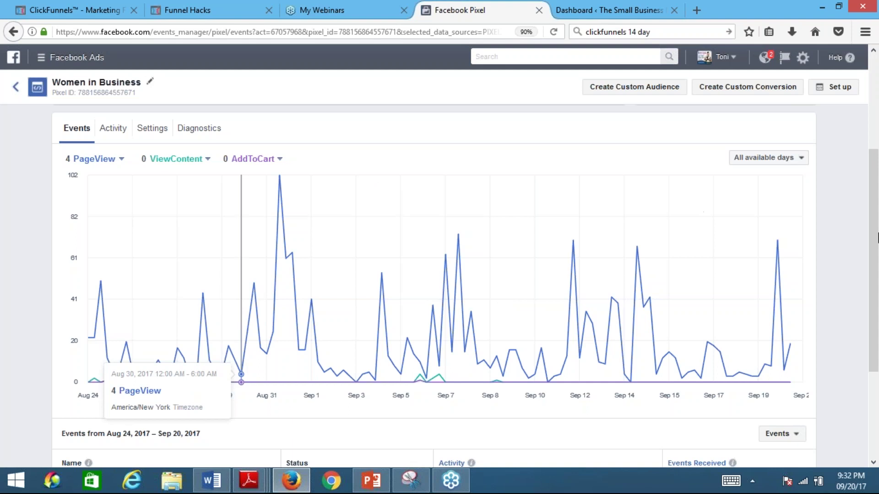
{"action": "left_click_drag", "start_coordinate": [874, 257], "coordinate": [871, 366]}
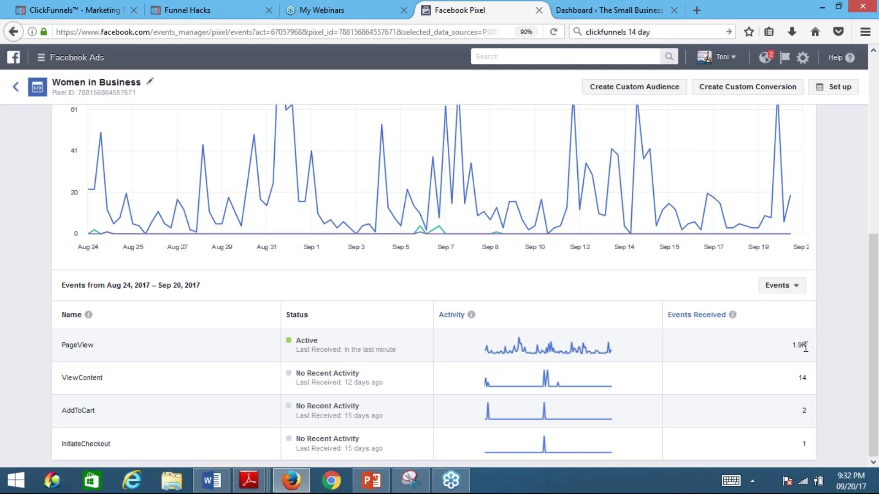
{"action": "left_click_drag", "start_coordinate": [874, 338], "coordinate": [876, 279]}
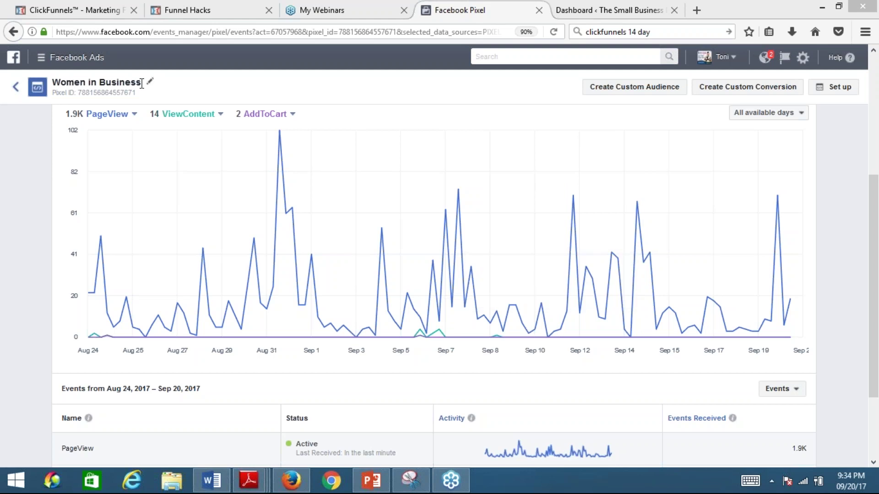
Set up the pixel with the Copy and Paste the Code option and copy the pixel base code to the clipboard.
{"action": "left_click", "coordinate": [823, 91]}
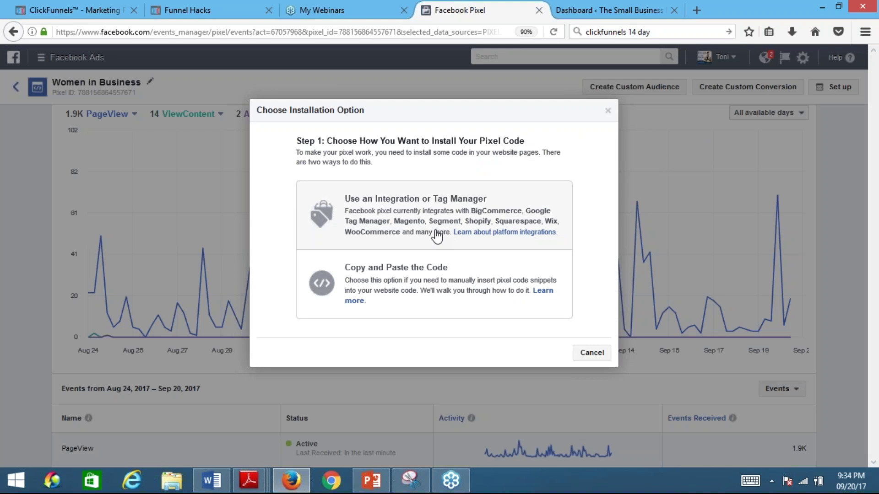
{"action": "left_click", "coordinate": [426, 277]}
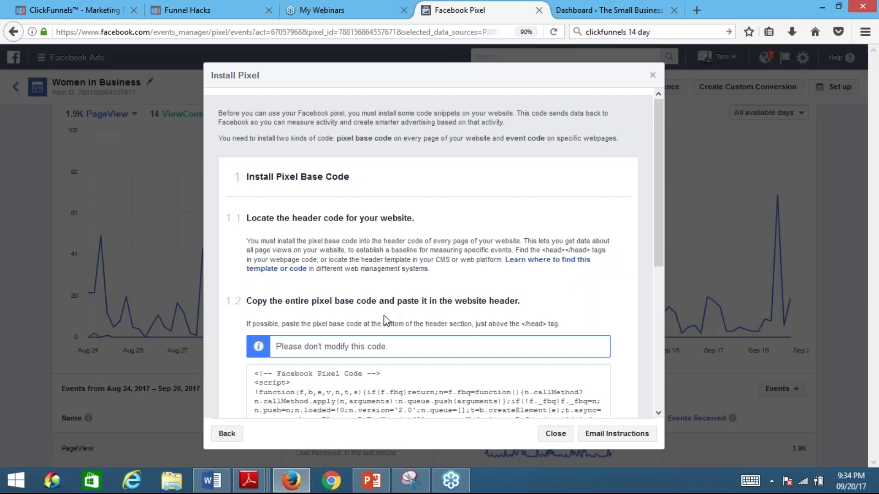
{"action": "left_click_drag", "start_coordinate": [661, 240], "coordinate": [671, 345]}
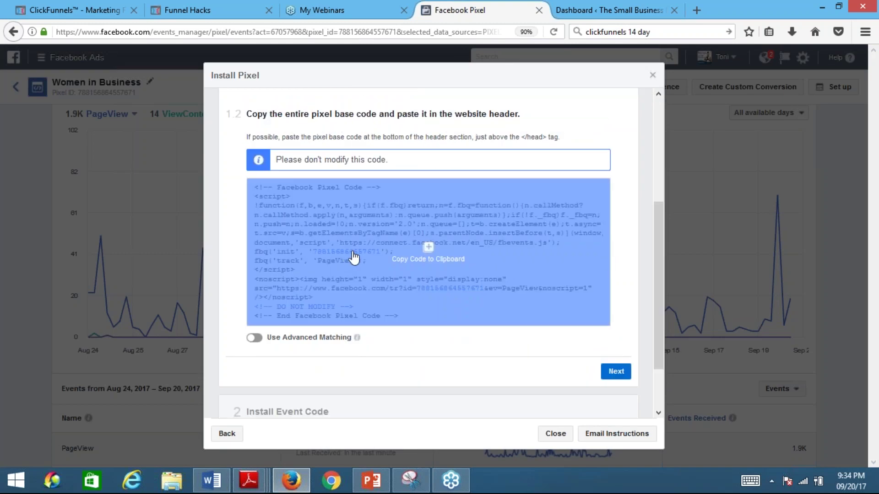
{"action": "left_click", "coordinate": [429, 250]}
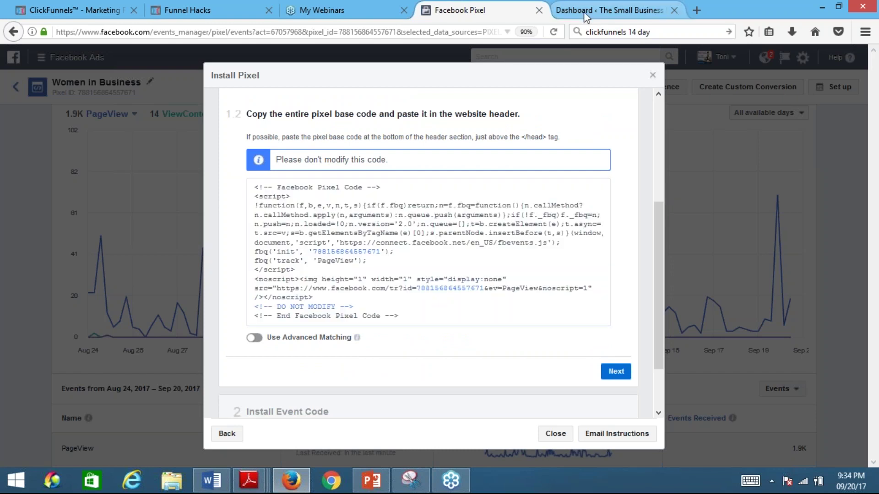
Switch to the WordPress dashboard, list the installed plugins and open the settings of Tracking Code Manager.
{"action": "left_click", "coordinate": [584, 12]}
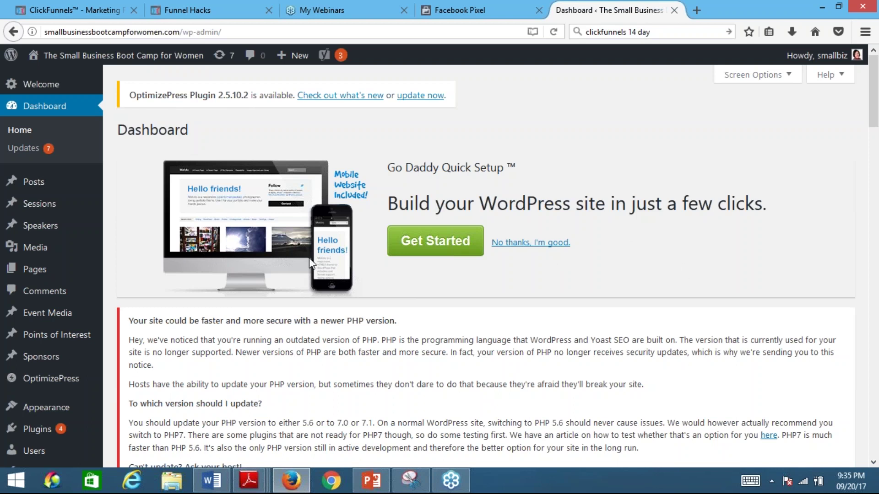
{"action": "scroll", "coordinate": [306, 254], "scroll_direction": "down", "scroll_amount": 5}
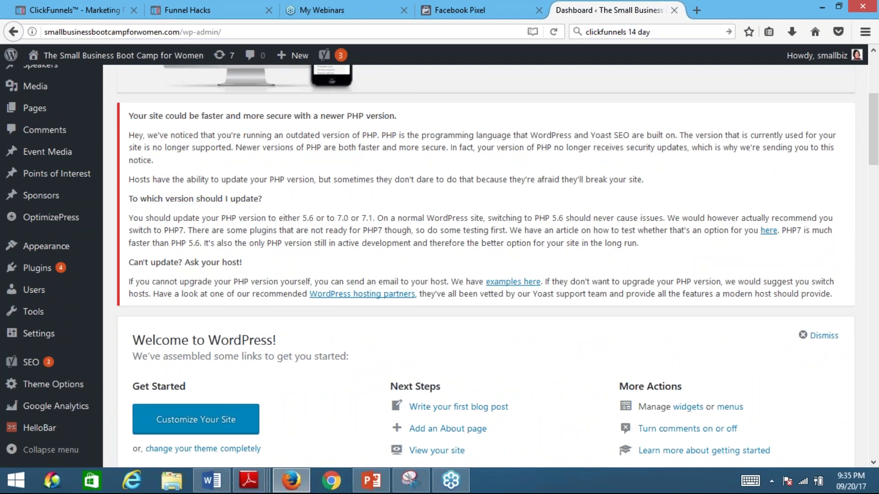
{"action": "scroll", "coordinate": [498, 266], "scroll_direction": "down", "scroll_amount": 3}
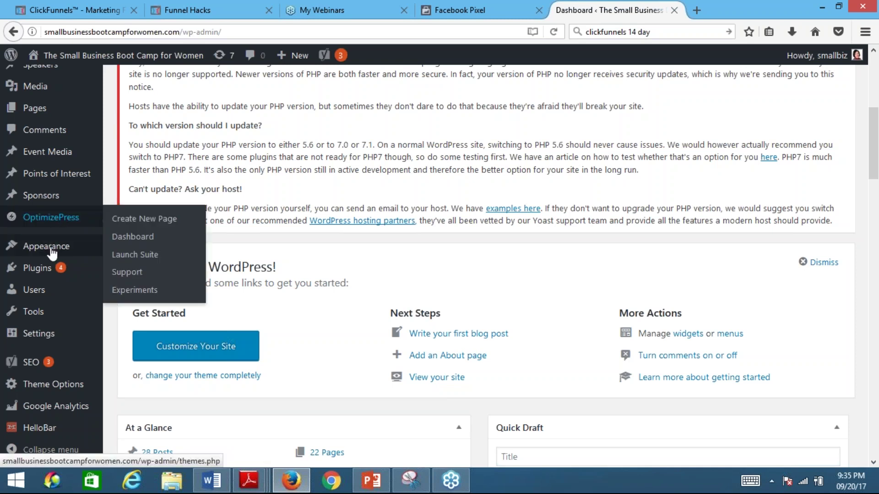
{"action": "mouse_move", "coordinate": [44, 271]}
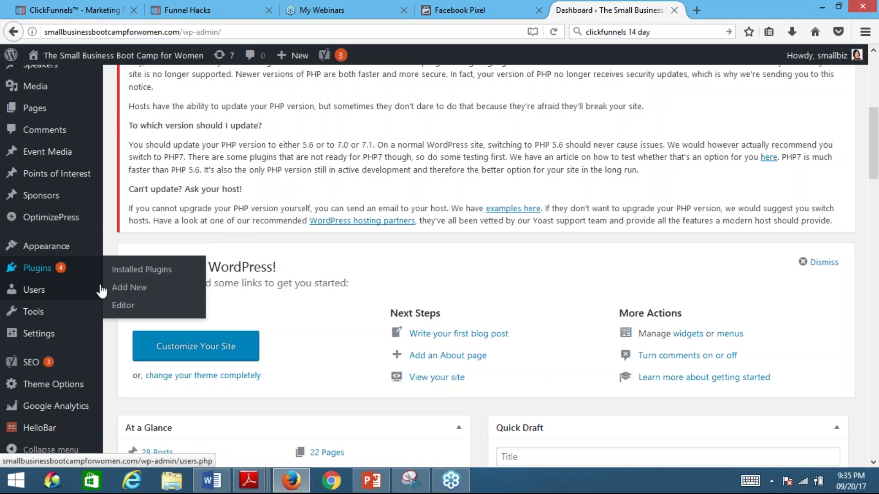
{"action": "left_click", "coordinate": [122, 274]}
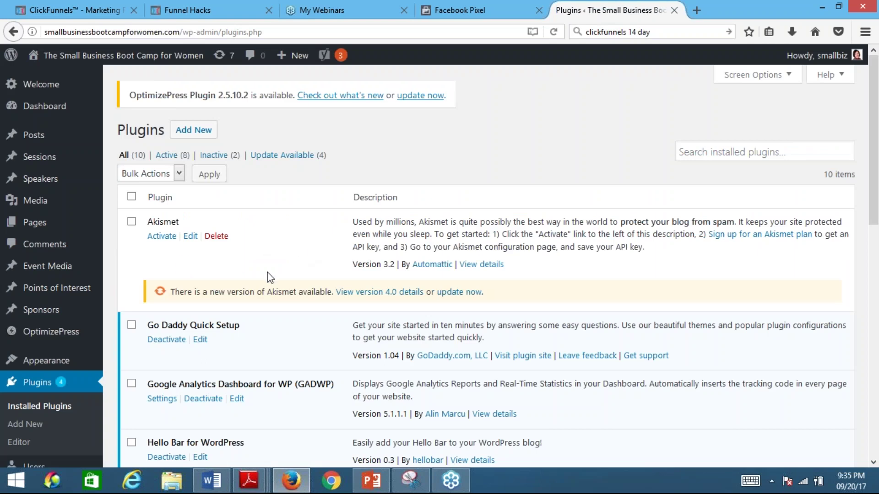
{"action": "scroll", "coordinate": [283, 271], "scroll_direction": "down", "scroll_amount": 5}
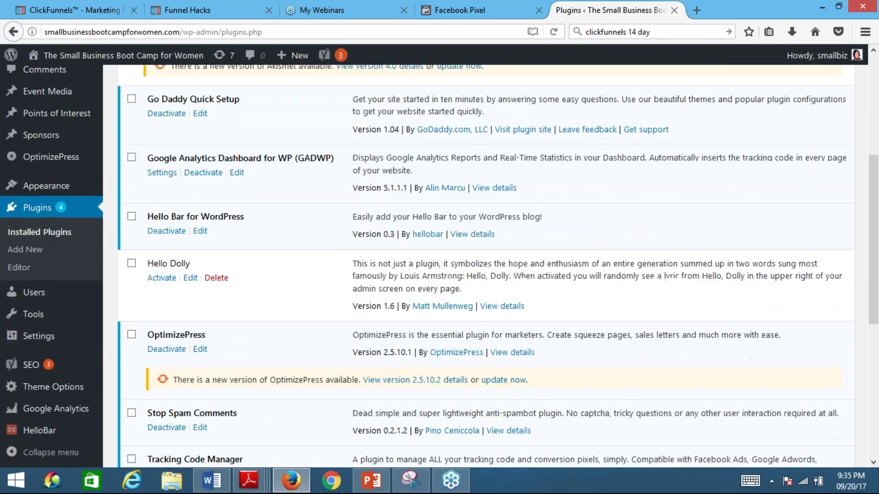
{"action": "scroll", "coordinate": [267, 307], "scroll_direction": "down", "scroll_amount": 3}
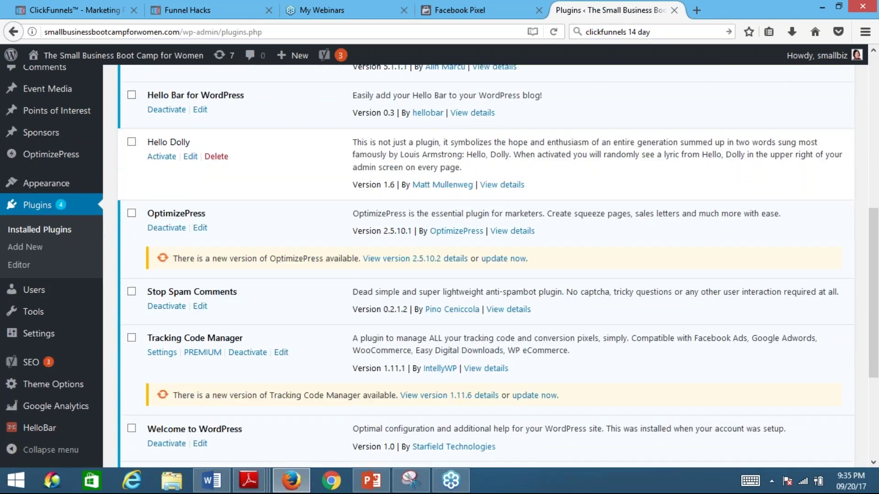
{"action": "left_click", "coordinate": [159, 355]}
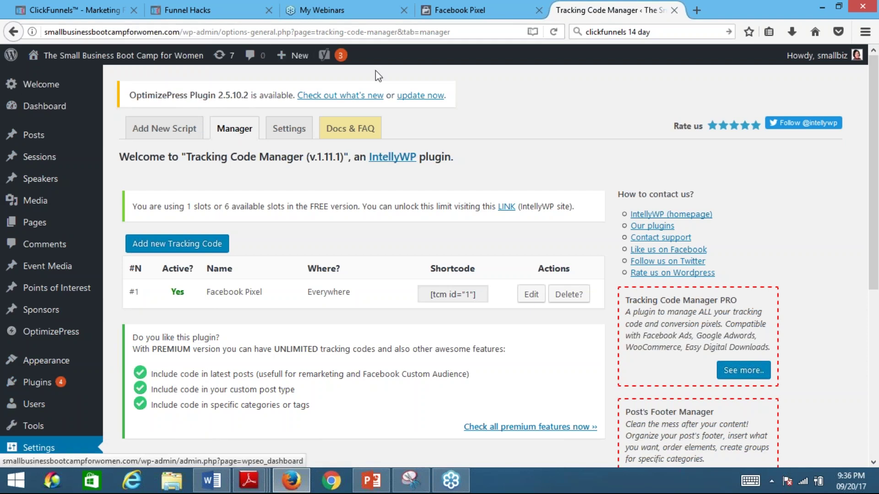
Return to the Facebook Pixel page, close the Install Pixel instructions and show all Facebook Ads tools.
{"action": "left_click", "coordinate": [463, 13]}
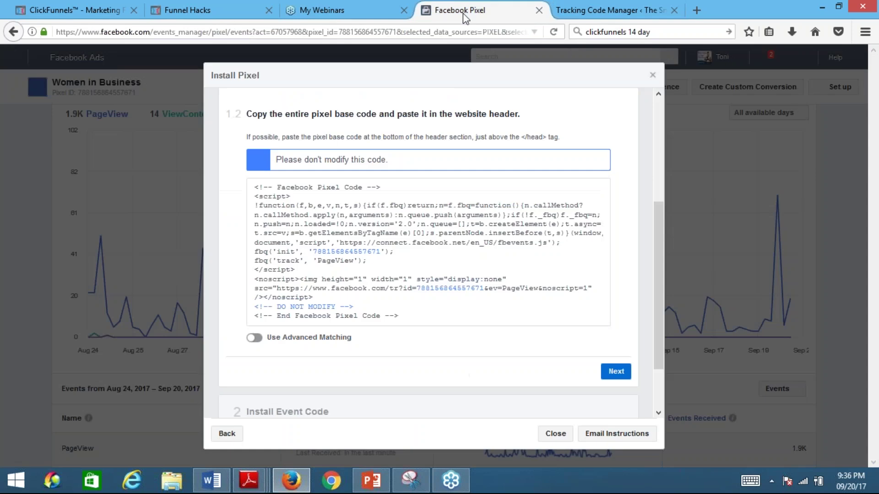
{"action": "left_click", "coordinate": [652, 75]}
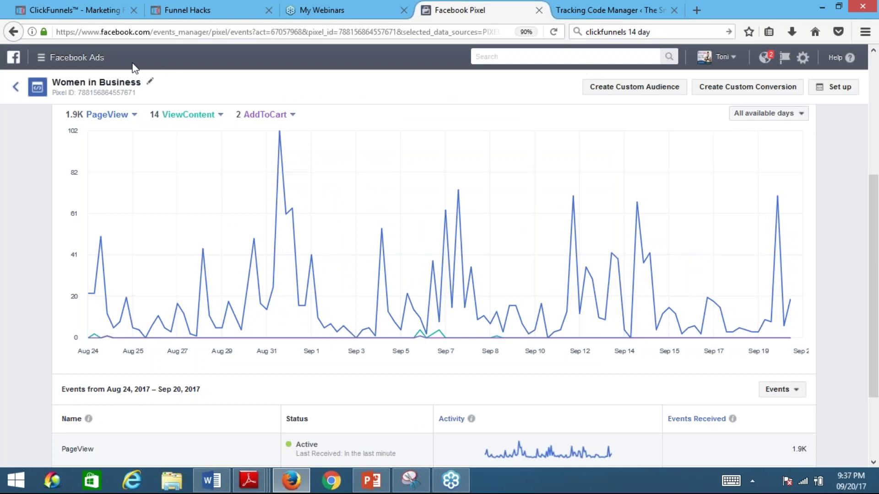
{"action": "left_click", "coordinate": [64, 58]}
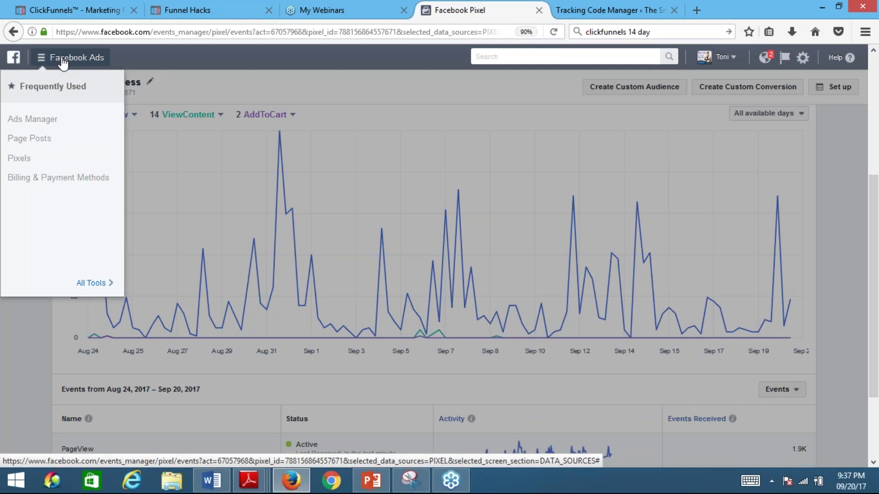
{"action": "left_click", "coordinate": [104, 284]}
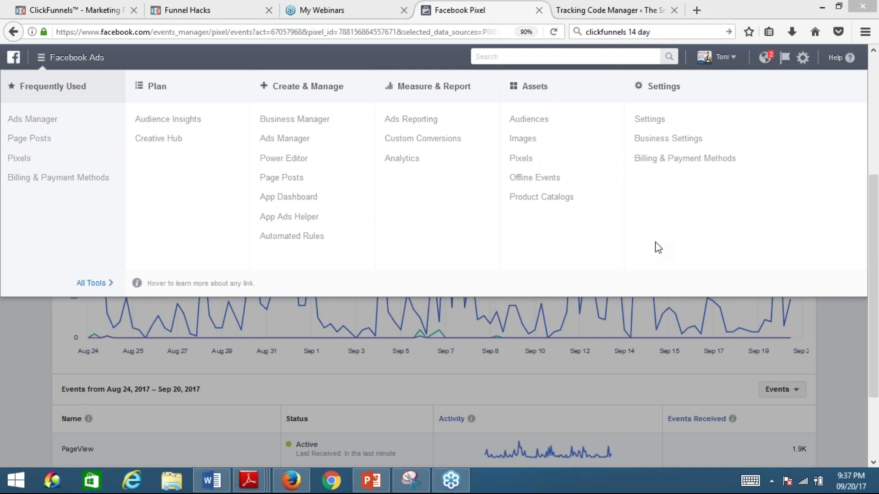
Go back to the WordPress site and find Tracking Code Manager among the installed plugins.
{"action": "left_click", "coordinate": [588, 10]}
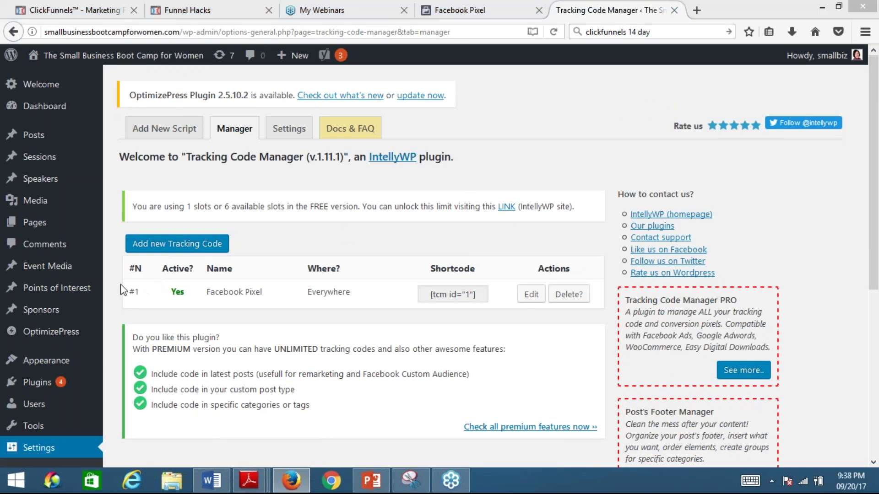
{"action": "mouse_move", "coordinate": [96, 318]}
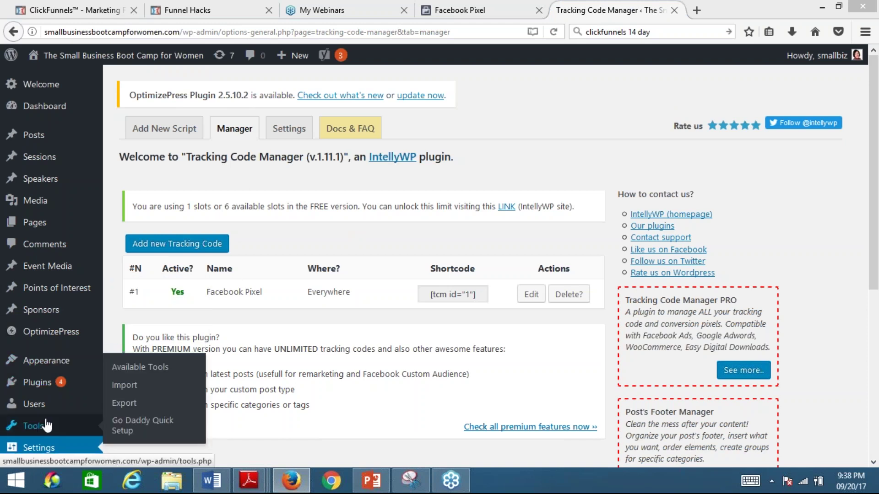
{"action": "mouse_move", "coordinate": [48, 391]}
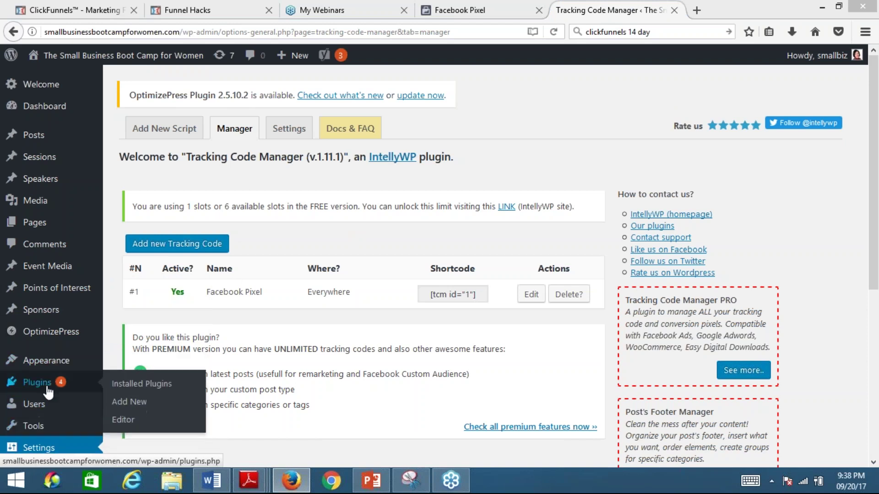
{"action": "left_click", "coordinate": [121, 389]}
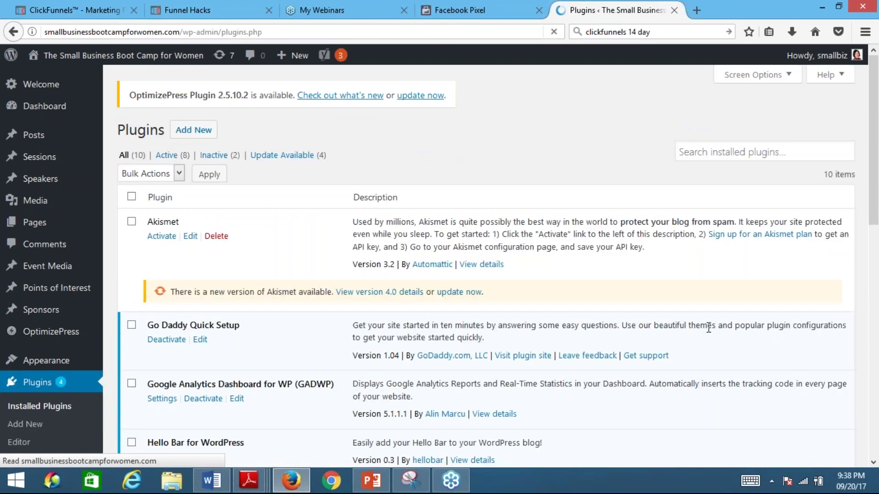
{"action": "scroll", "coordinate": [708, 328], "scroll_direction": "down", "scroll_amount": 5}
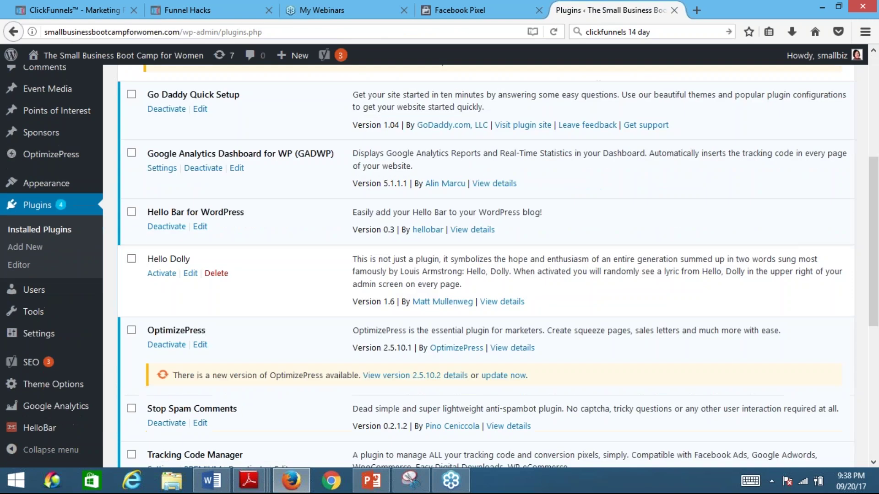
{"action": "scroll", "coordinate": [218, 373], "scroll_direction": "down", "scroll_amount": 3}
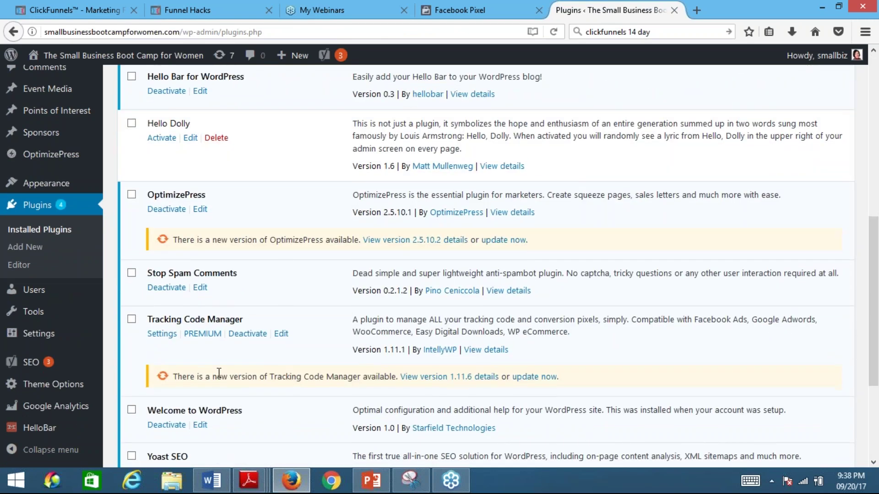
Open Tracking Code Manager's settings, add a new tracking code and paste the Facebook pixel base code into it.
{"action": "left_click", "coordinate": [155, 338]}
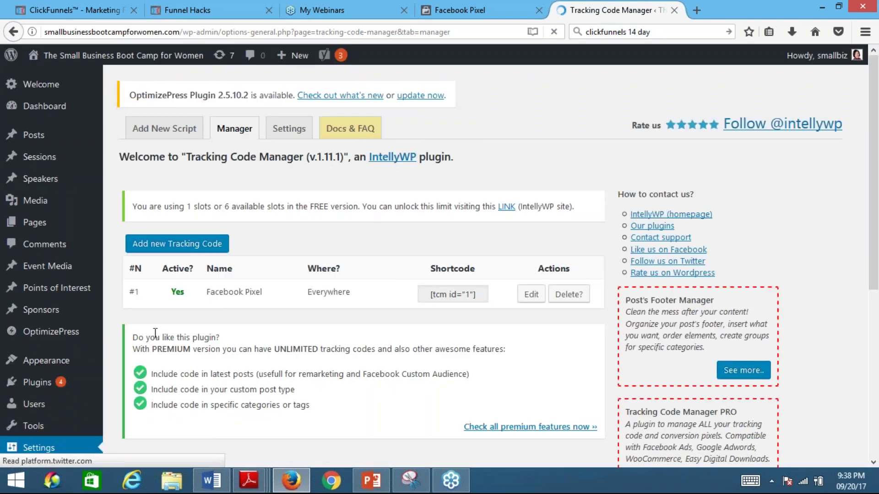
{"action": "left_click", "coordinate": [185, 246]}
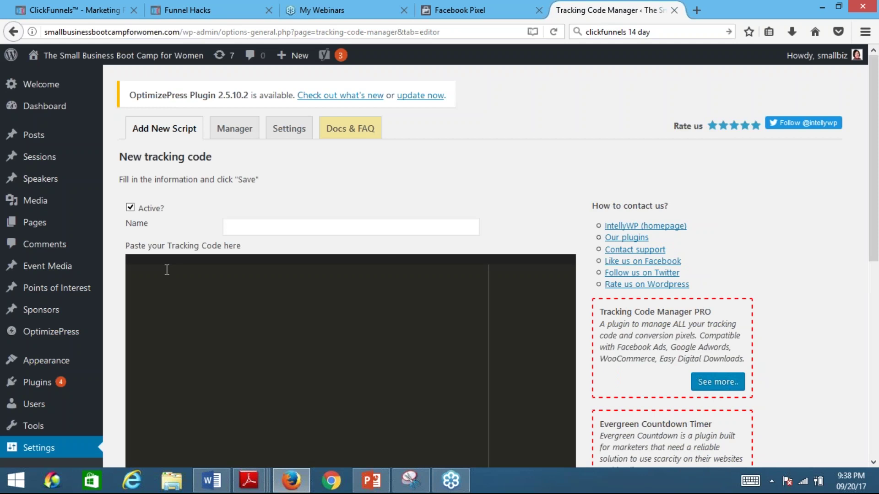
{"action": "key", "text": "ctrl+v"}
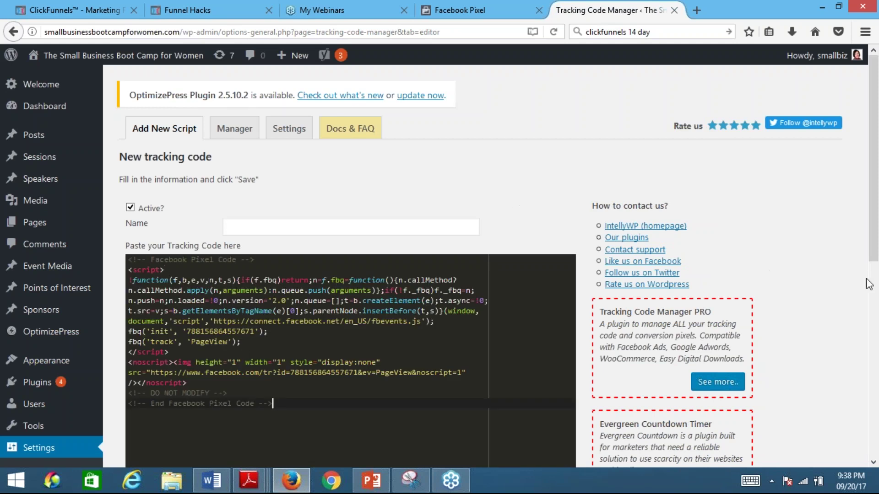
Review the code position, device and placement options of the new tracking code and close the Tracking Code Manager page without saving.
{"action": "scroll", "coordinate": [869, 284], "scroll_direction": "down", "scroll_amount": 3}
{"action": "left_click_drag", "start_coordinate": [876, 342], "coordinate": [875, 433]}
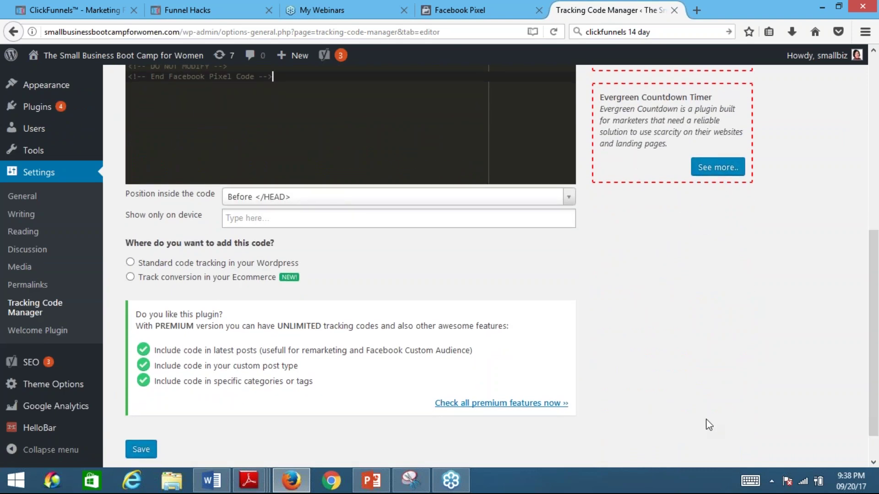
{"action": "left_click_drag", "start_coordinate": [875, 380], "coordinate": [876, 277]}
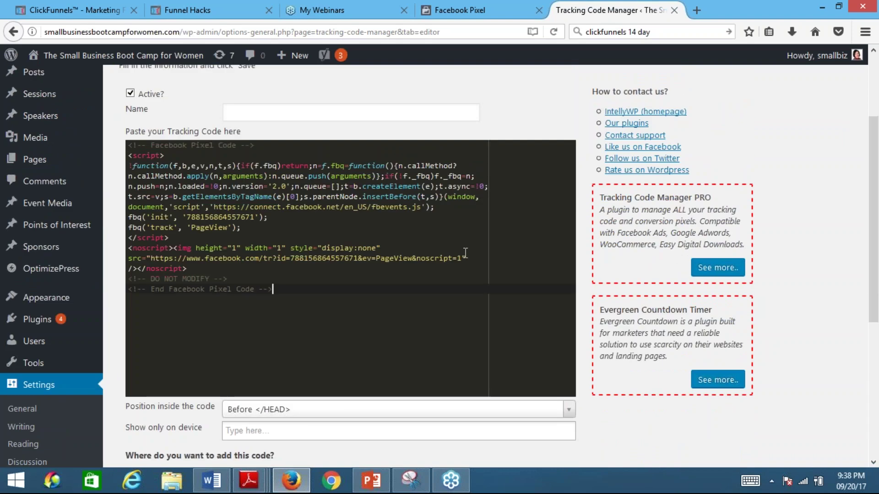
{"action": "left_click", "coordinate": [675, 10]}
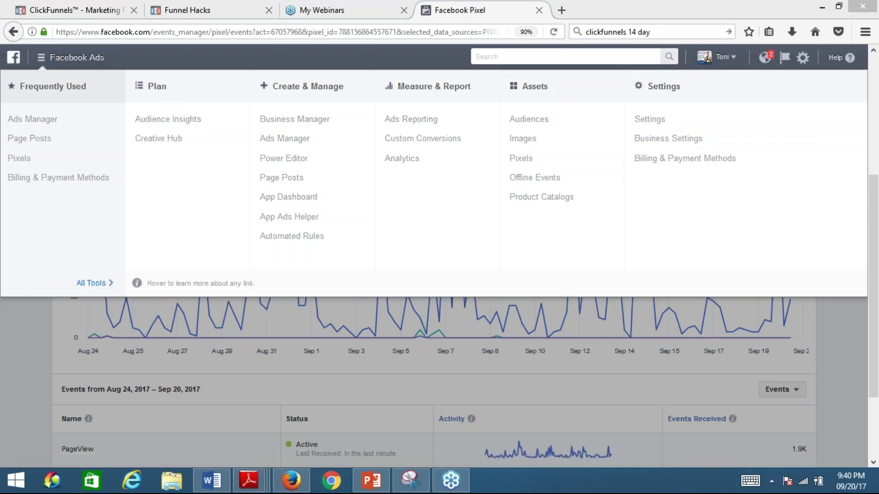
Go to Ads Manager from the Facebook Ads tools and start creating a new ad.
{"action": "left_click", "coordinate": [34, 59]}
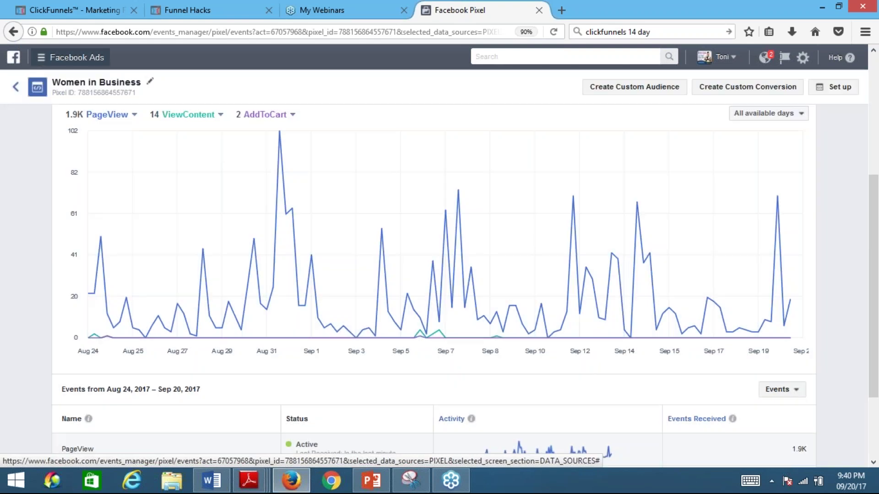
{"action": "left_click", "coordinate": [34, 58]}
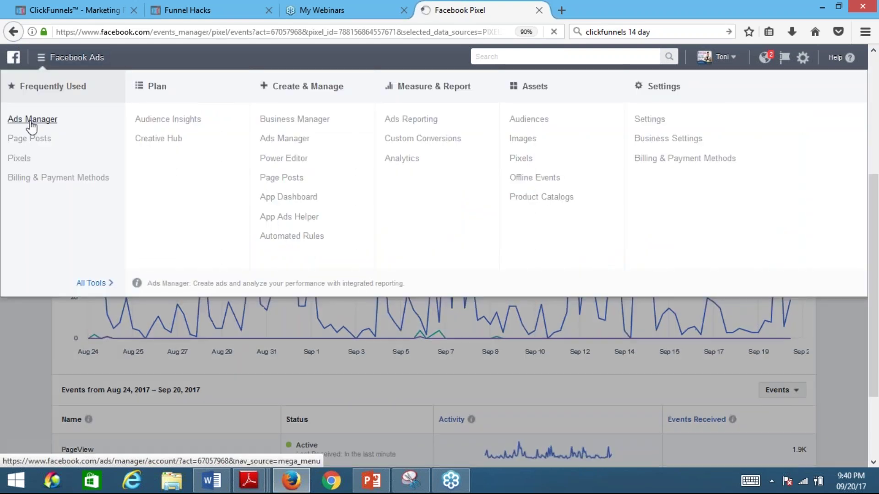
{"action": "left_click", "coordinate": [31, 120]}
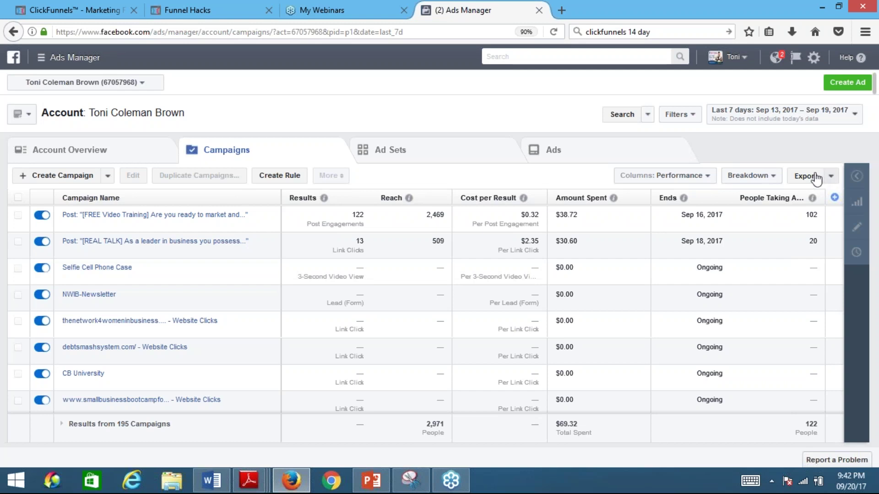
{"action": "left_click", "coordinate": [839, 83]}
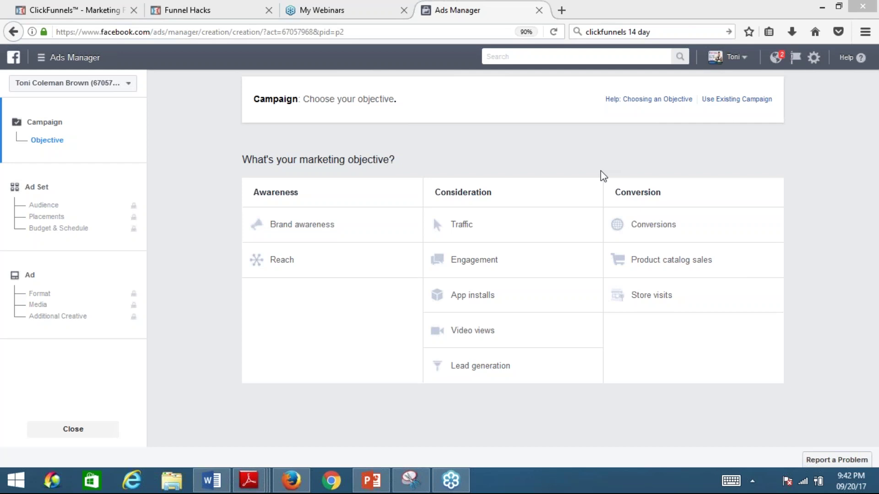
Choose Video views as the marketing objective, name the campaign SBBC20172 and continue to the ad set.
{"action": "left_click", "coordinate": [484, 334]}
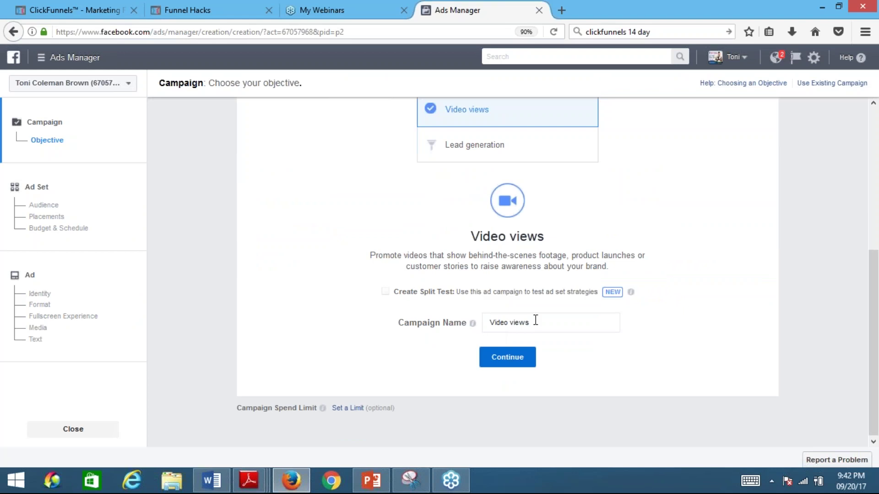
{"action": "left_click", "coordinate": [462, 321]}
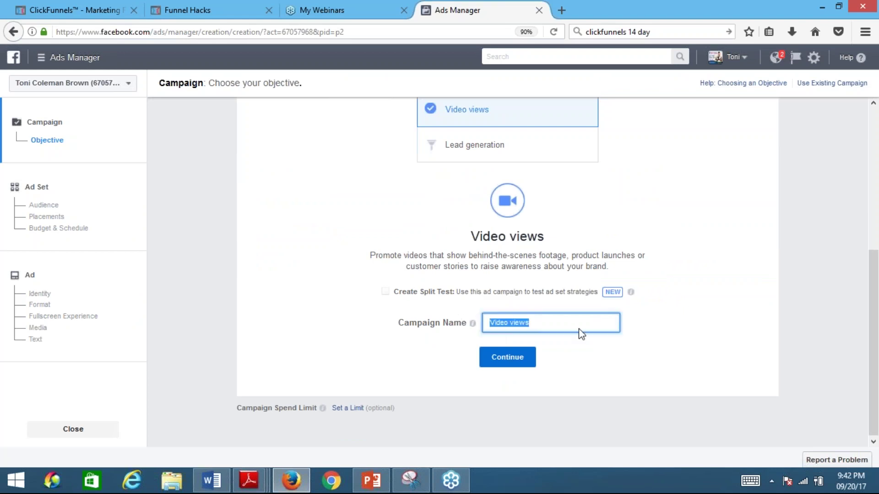
{"action": "type", "text": "SBBC20172"}
{"action": "left_click", "coordinate": [507, 357]}
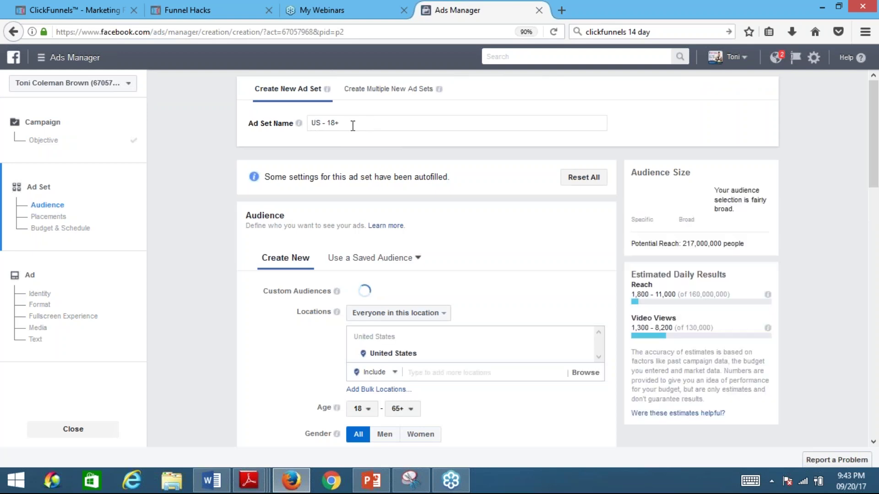
Rename the ad set with the account owner's first name followed by SBBC2017.
{"action": "triple_click", "coordinate": [317, 123]}
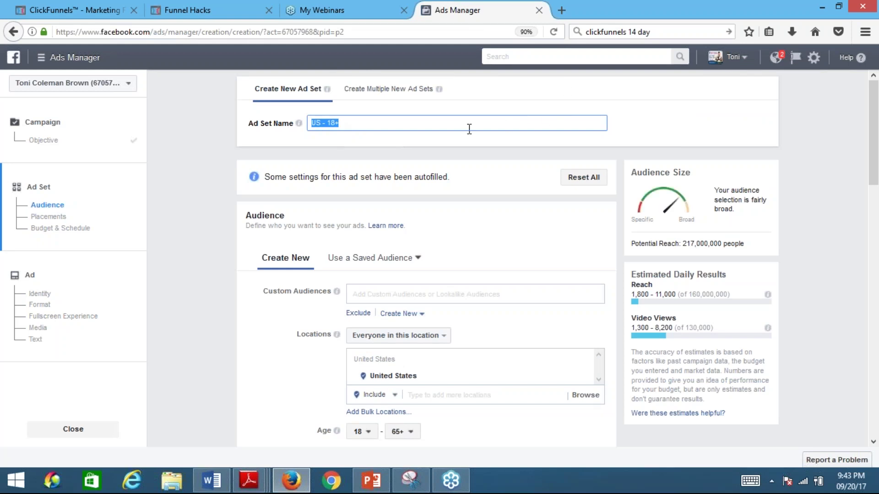
{"action": "type", "text": "Toni SBBC2017"}
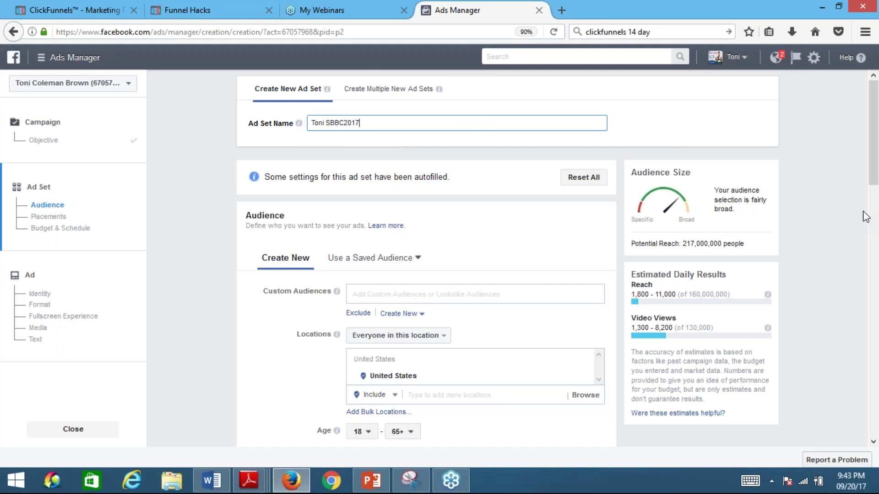
{"action": "left_click", "coordinate": [661, 211]}
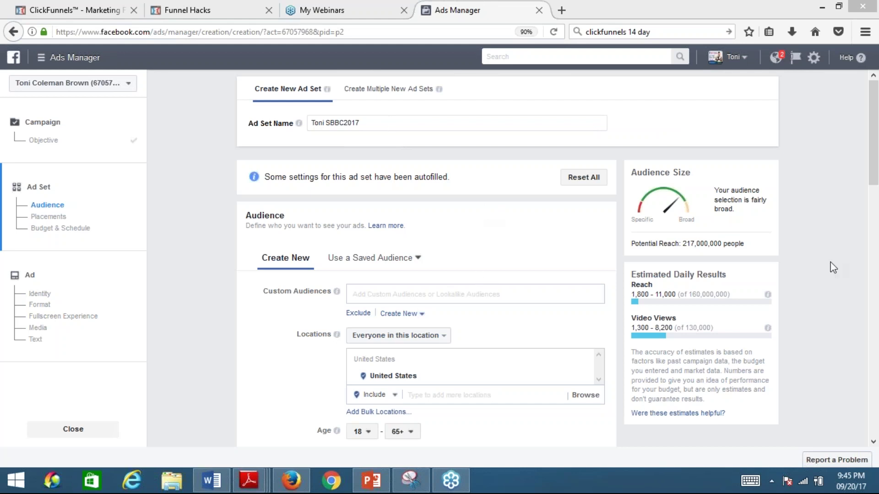
Examine the custom and lookalike audiences available for the ad set and close the list without choosing one.
{"action": "scroll", "coordinate": [531, 254], "scroll_direction": "down", "scroll_amount": 3}
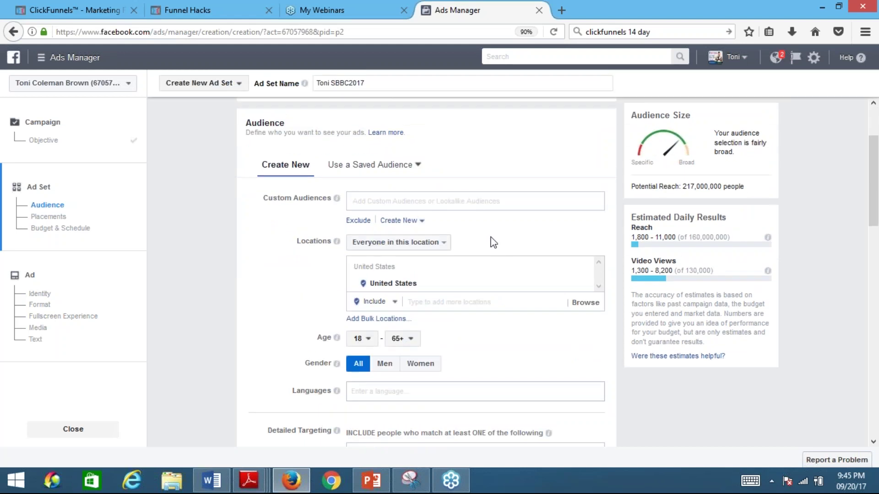
{"action": "left_click", "coordinate": [473, 202]}
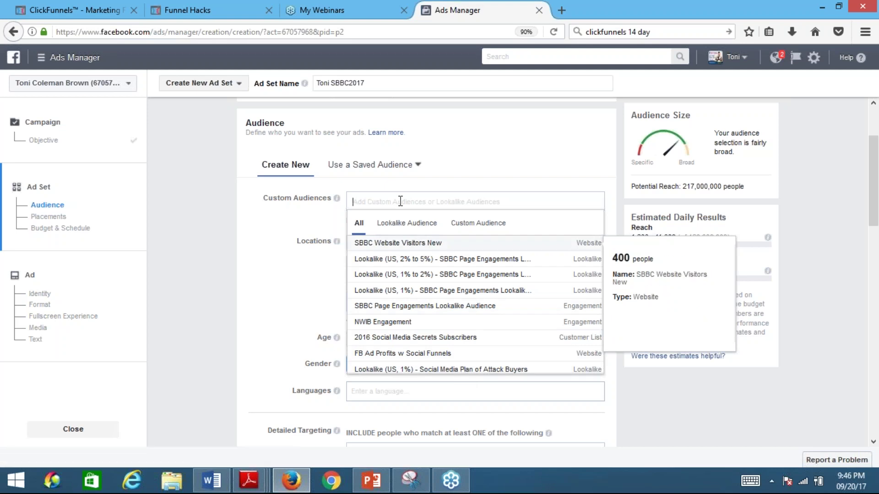
{"action": "left_click", "coordinate": [305, 215]}
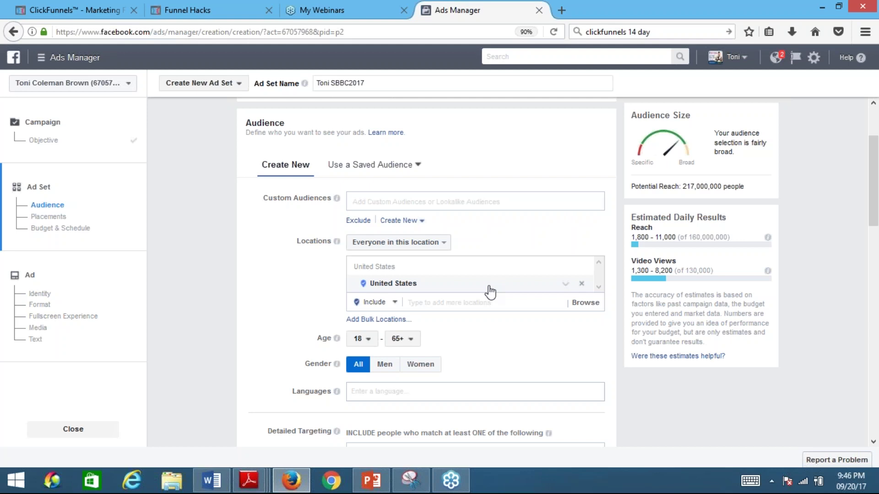
Replace the United States in the audience locations with the city of New York, New York.
{"action": "left_click", "coordinate": [581, 284]}
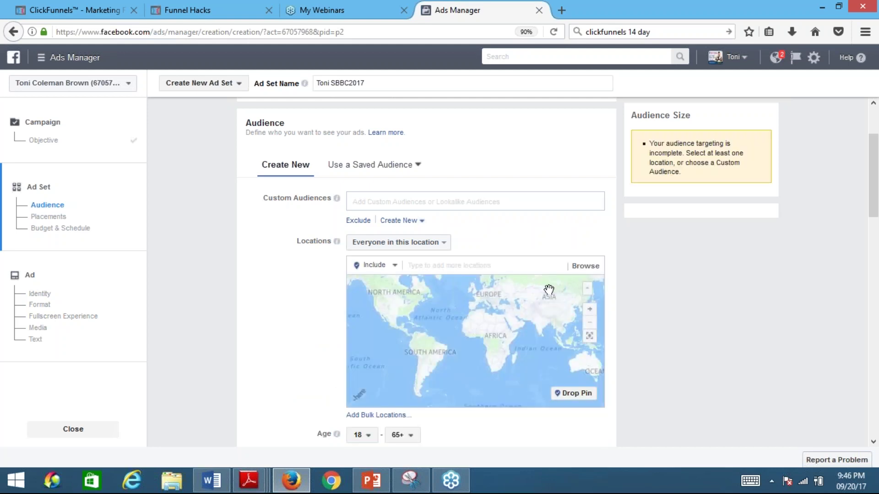
{"action": "left_click", "coordinate": [488, 264]}
{"action": "type", "text": "New"}
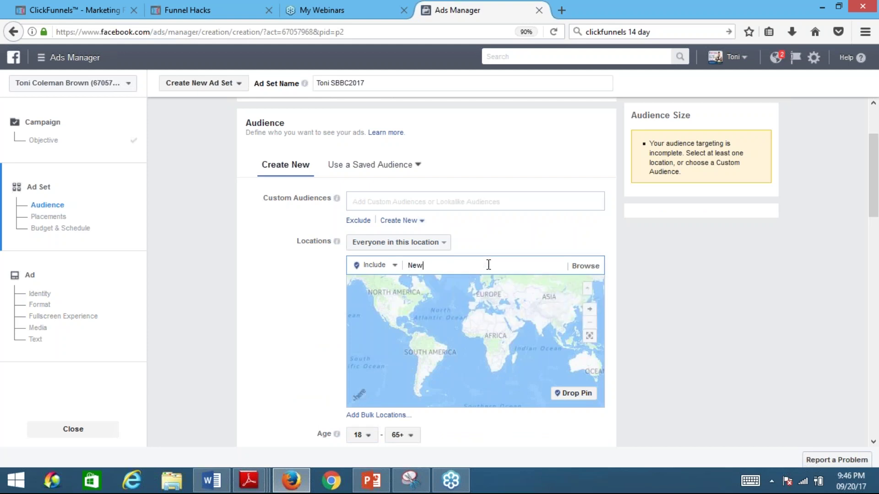
{"action": "type", "text": " York"}
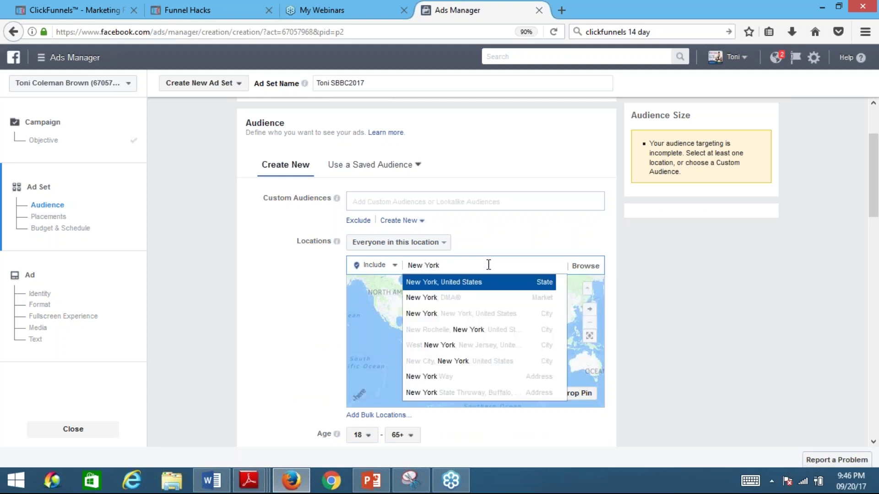
{"action": "type", "text": ","}
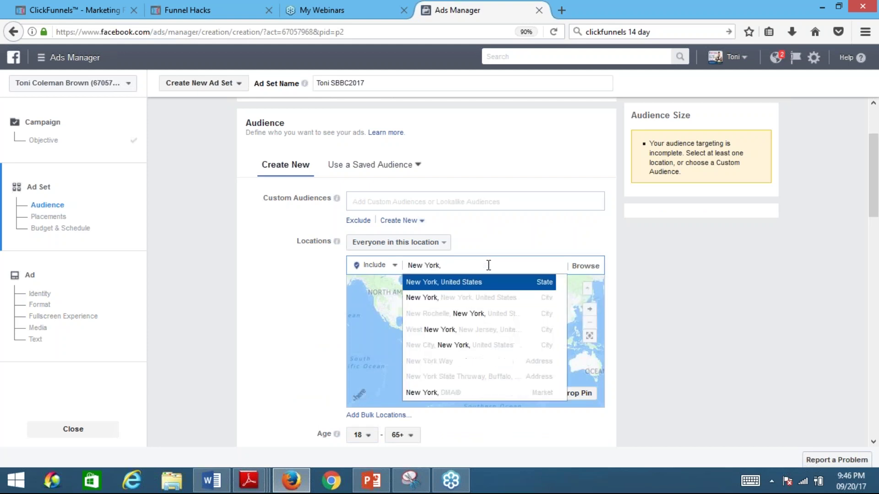
{"action": "left_click", "coordinate": [478, 299]}
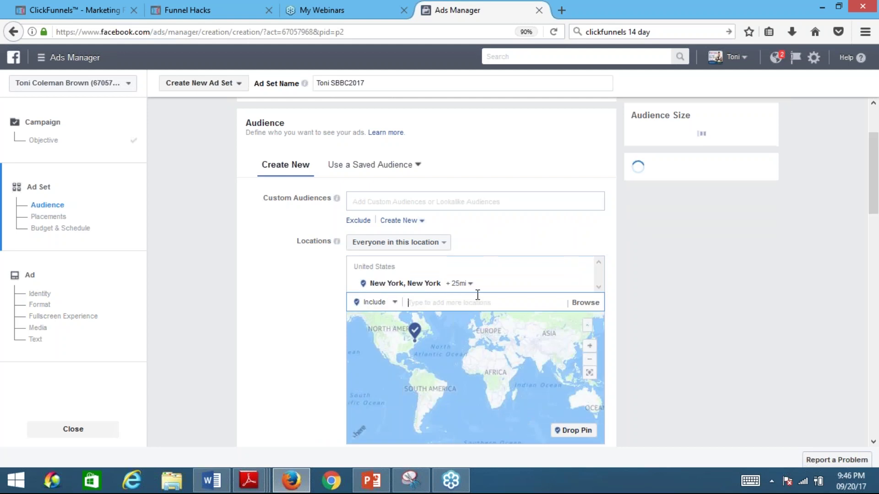
Widen the targeting radius around New York, New York to 41 miles.
{"action": "left_click", "coordinate": [470, 283]}
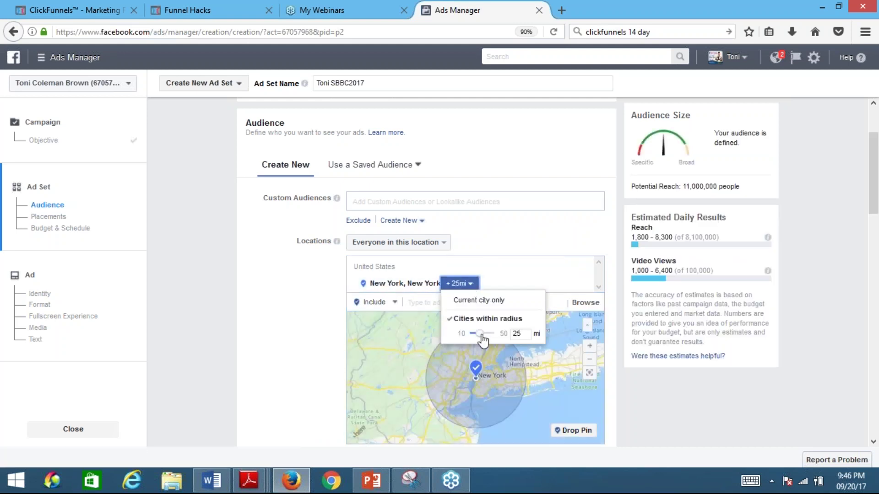
{"action": "left_click_drag", "start_coordinate": [480, 334], "coordinate": [489, 338]}
{"action": "left_click", "coordinate": [836, 328]}
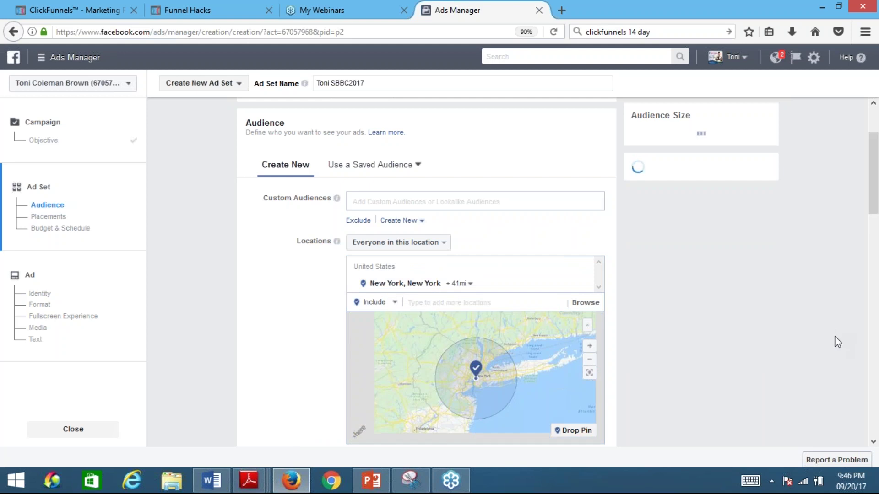
Limit the ad set's audience to women aged 25 to 55.
{"action": "scroll", "coordinate": [837, 343], "scroll_direction": "down", "scroll_amount": 4}
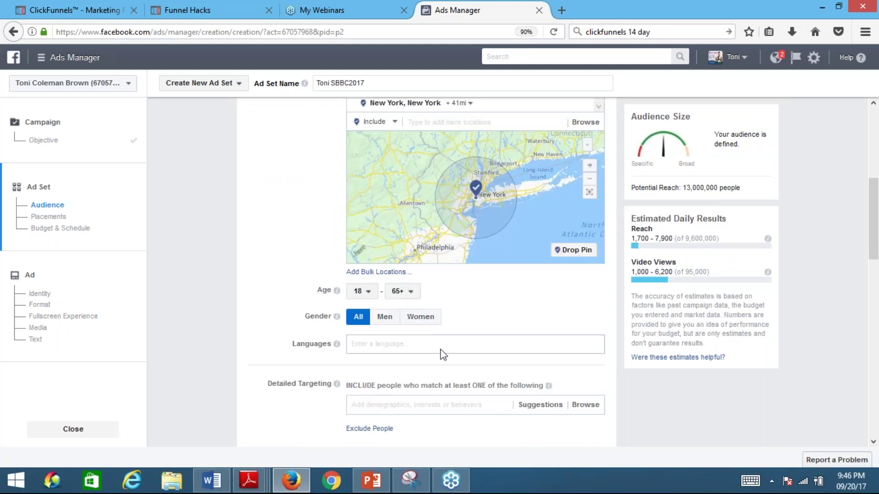
{"action": "left_click", "coordinate": [416, 323]}
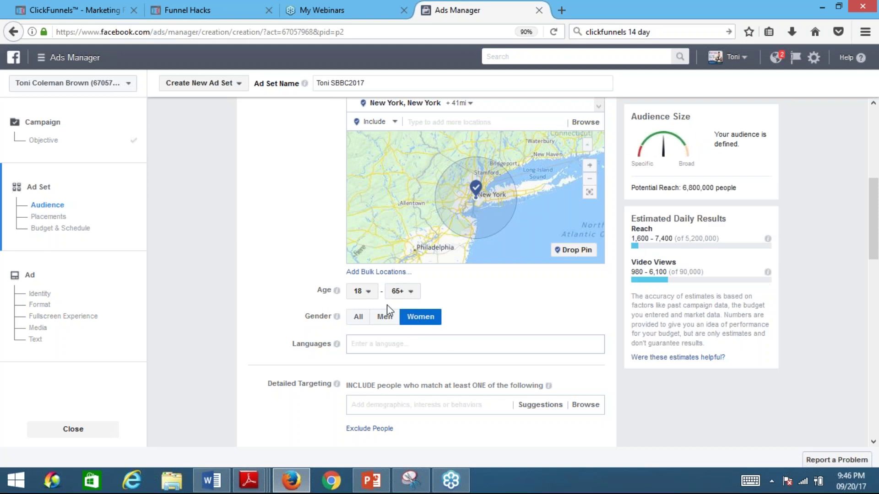
{"action": "left_click", "coordinate": [374, 296]}
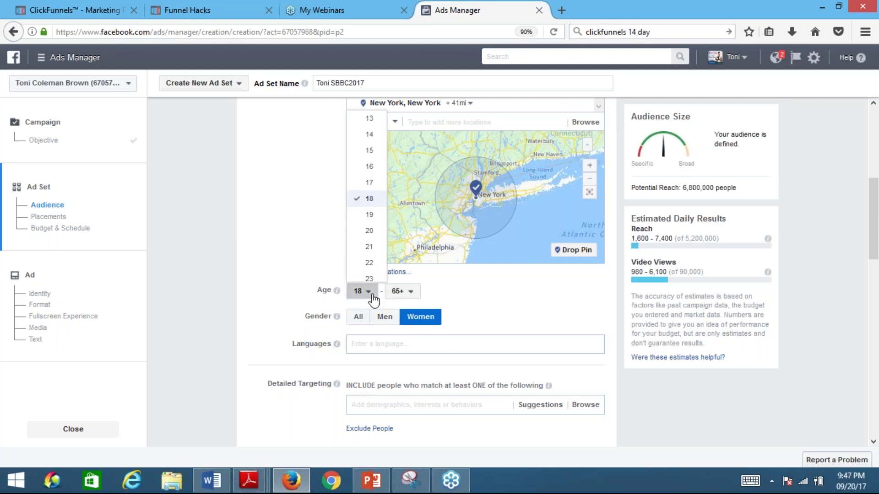
{"action": "scroll", "coordinate": [369, 197], "scroll_direction": "down", "scroll_amount": 5}
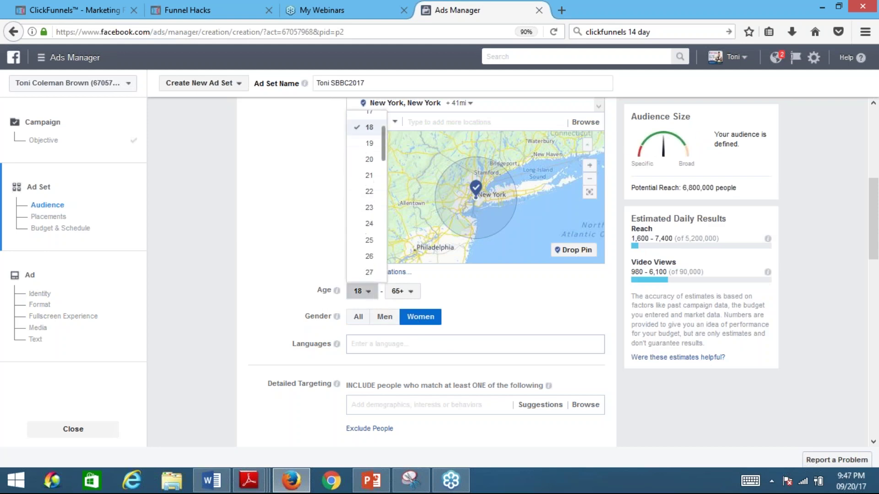
{"action": "scroll", "coordinate": [369, 197], "scroll_direction": "down", "scroll_amount": 1}
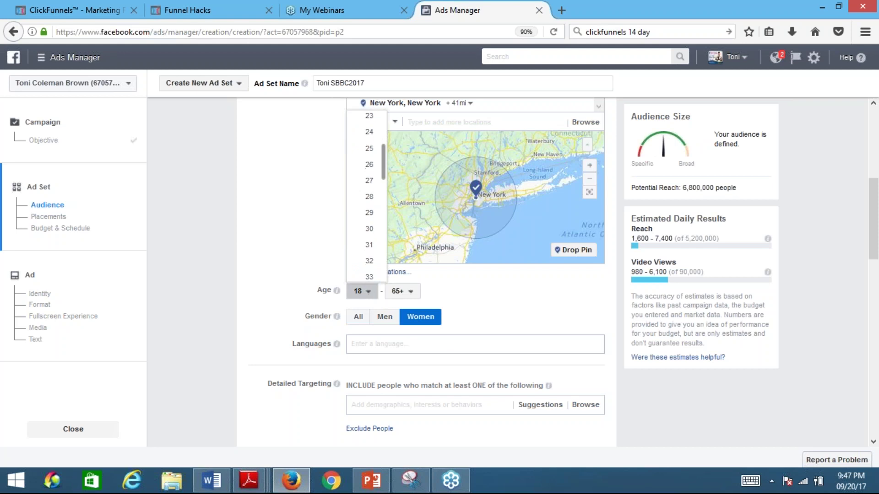
{"action": "left_click", "coordinate": [368, 149]}
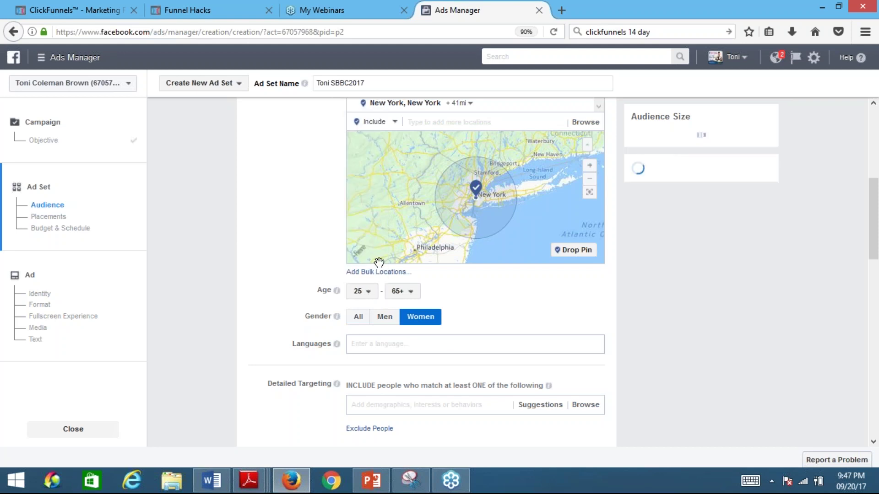
{"action": "left_click", "coordinate": [410, 292]}
{"action": "scroll", "coordinate": [411, 295], "scroll_direction": "down", "scroll_amount": 2}
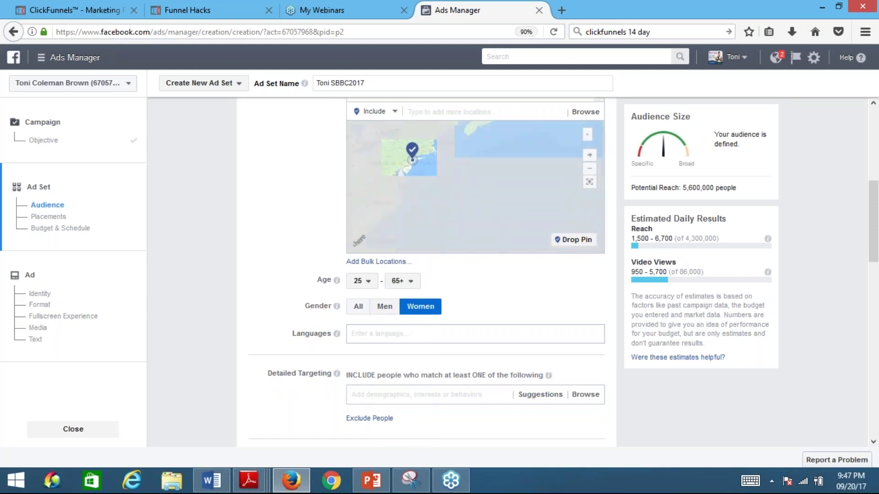
{"action": "left_click", "coordinate": [405, 281]}
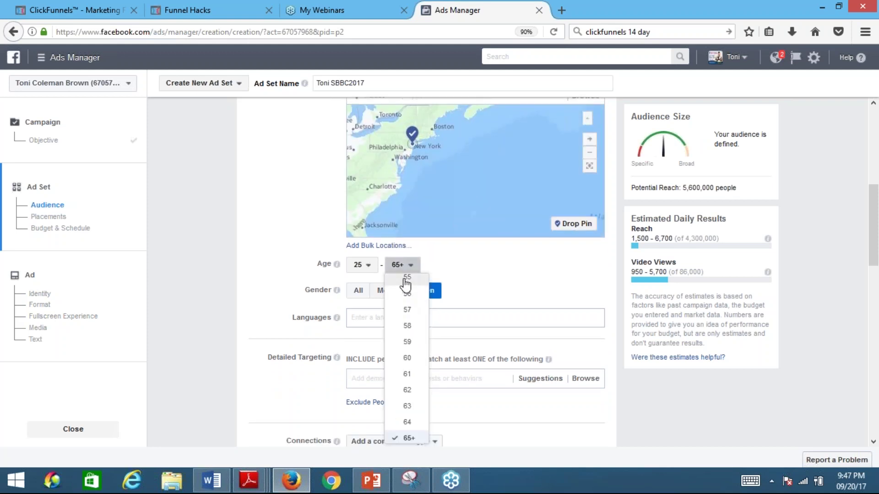
{"action": "left_click", "coordinate": [405, 278]}
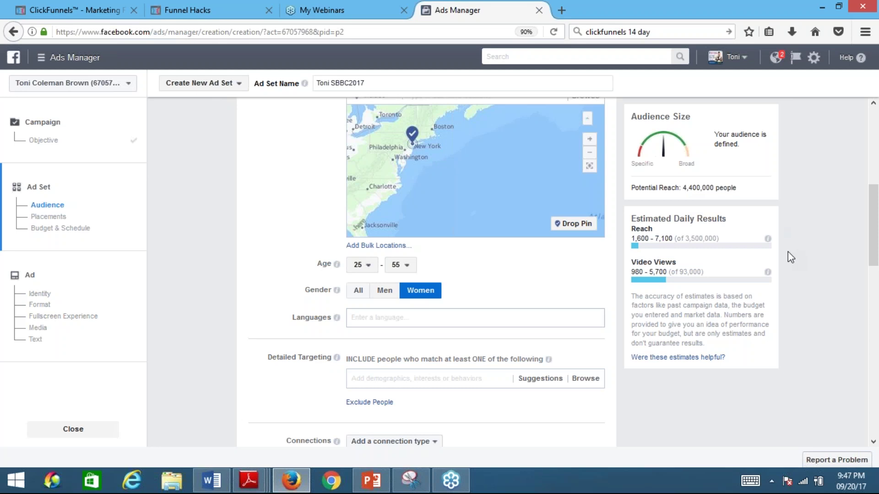
Set the targeting radius around New York, New York to 50 miles.
{"action": "scroll", "coordinate": [788, 251], "scroll_direction": "up", "scroll_amount": 2}
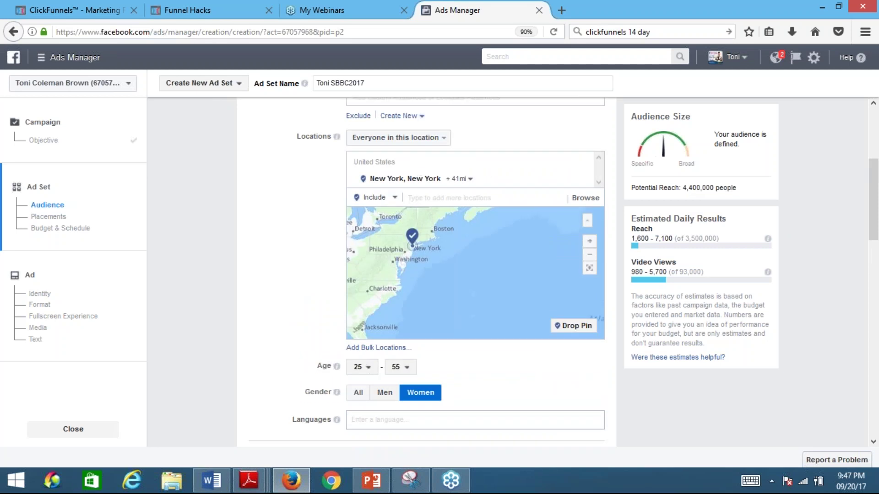
{"action": "left_click", "coordinate": [470, 179]}
{"action": "left_click_drag", "start_coordinate": [488, 229], "coordinate": [493, 234]}
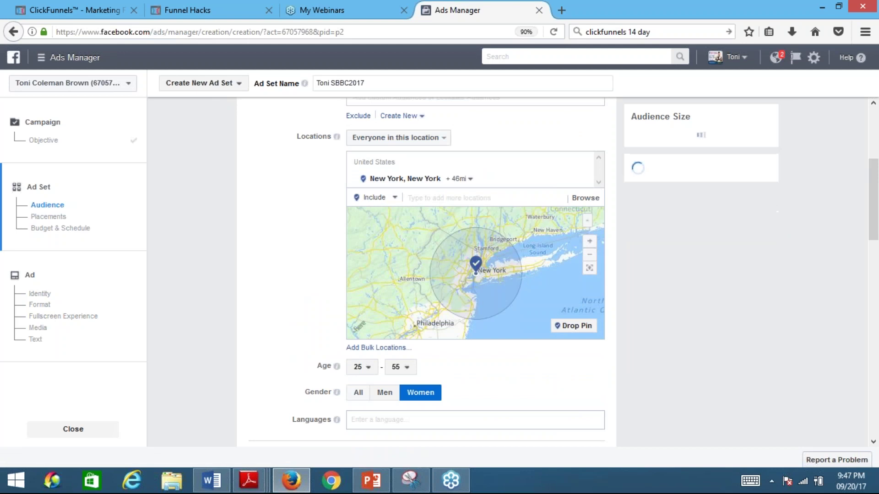
{"action": "left_click", "coordinate": [469, 179]}
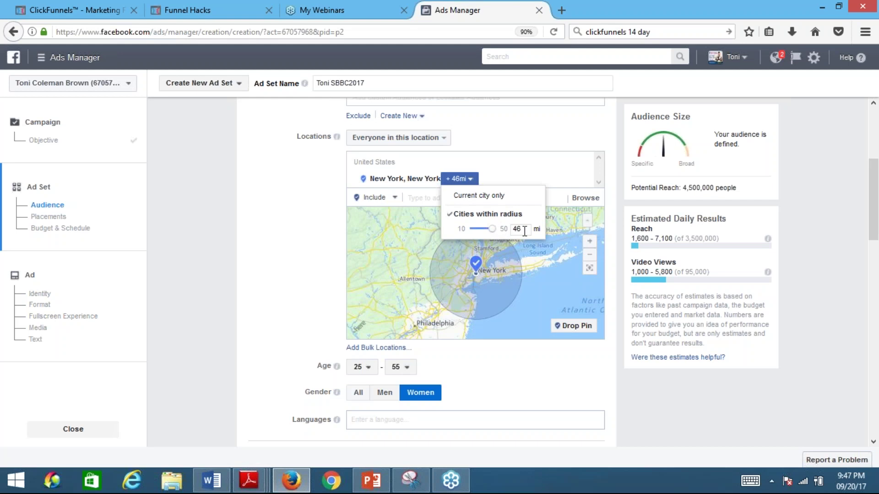
{"action": "key", "text": "BackSpace"}
{"action": "key", "text": "BackSpace"}
{"action": "type", "text": "50"}
{"action": "key", "text": "Return"}
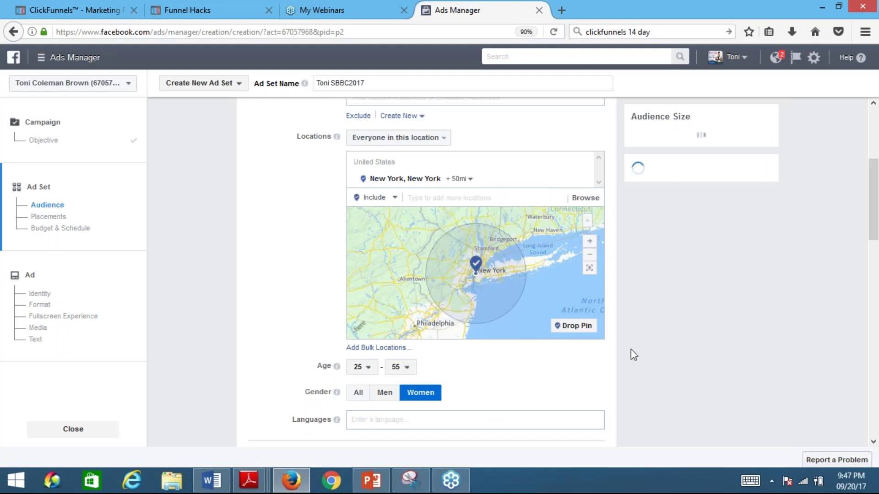
Restrict the audience's language to English (US).
{"action": "scroll", "coordinate": [623, 163], "scroll_direction": "down", "scroll_amount": 3}
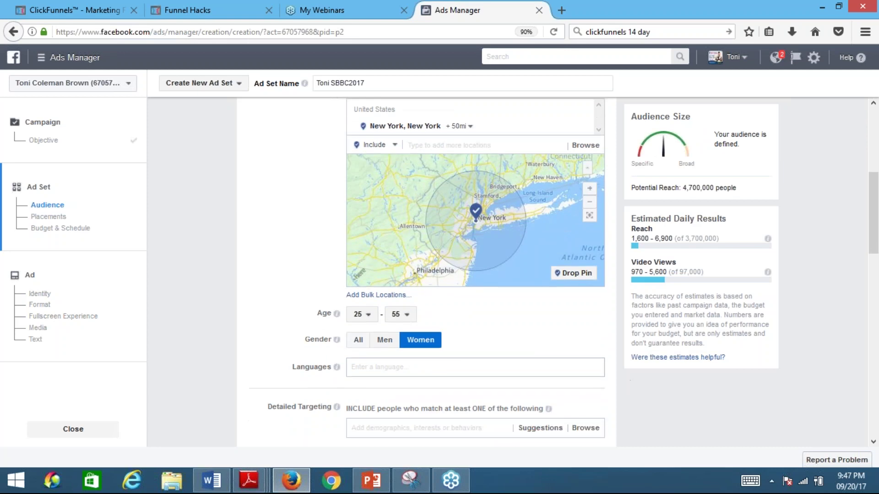
{"action": "scroll", "coordinate": [623, 163], "scroll_direction": "up", "scroll_amount": 1}
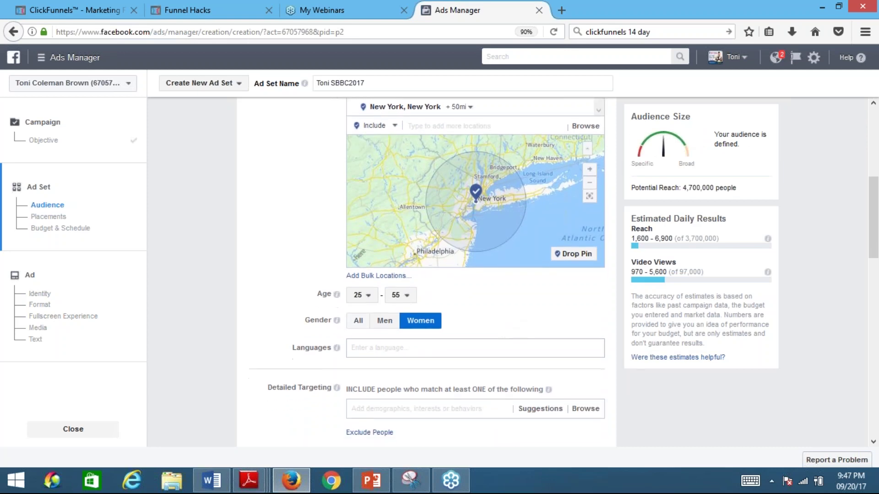
{"action": "scroll", "coordinate": [476, 272], "scroll_direction": "up", "scroll_amount": 4}
{"action": "scroll", "coordinate": [475, 273], "scroll_direction": "down", "scroll_amount": 7}
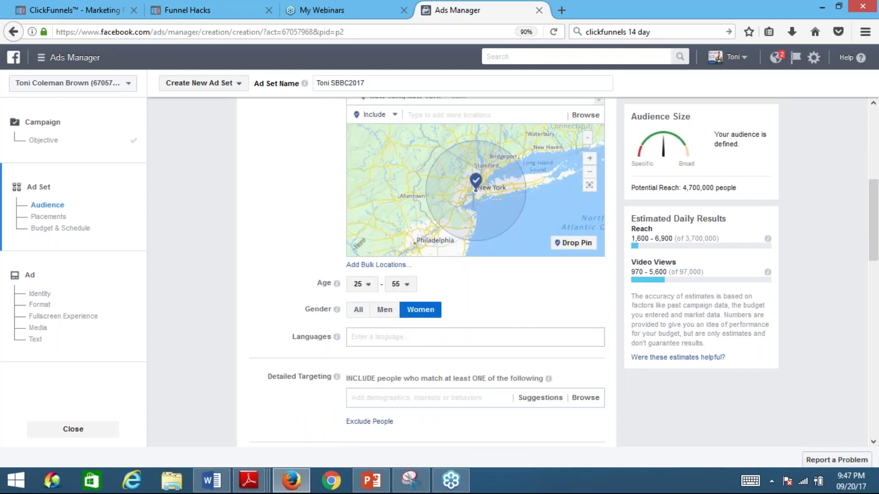
{"action": "left_click", "coordinate": [423, 316]}
{"action": "type", "text": "eng"}
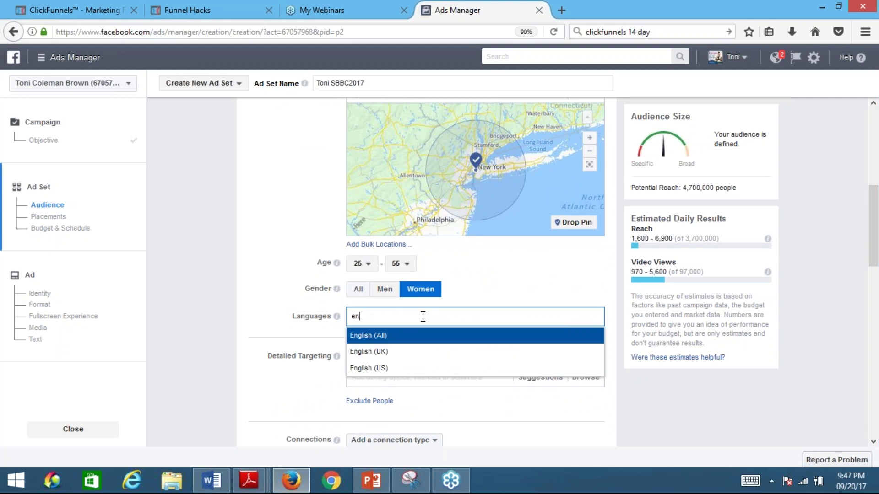
{"action": "left_click", "coordinate": [391, 371]}
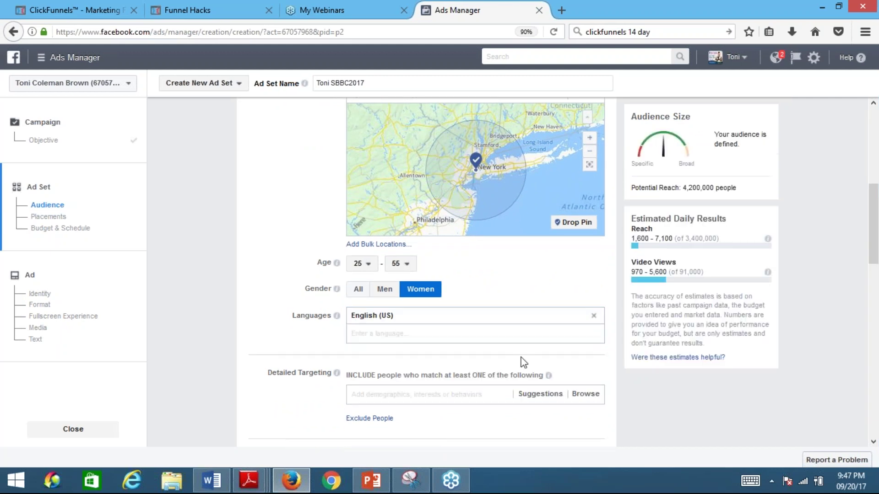
Add the Women in business interest to the detailed targeting and remove Small business owners and Owns: iPhone 7 Plus.
{"action": "scroll", "coordinate": [540, 364], "scroll_direction": "down", "scroll_amount": 3}
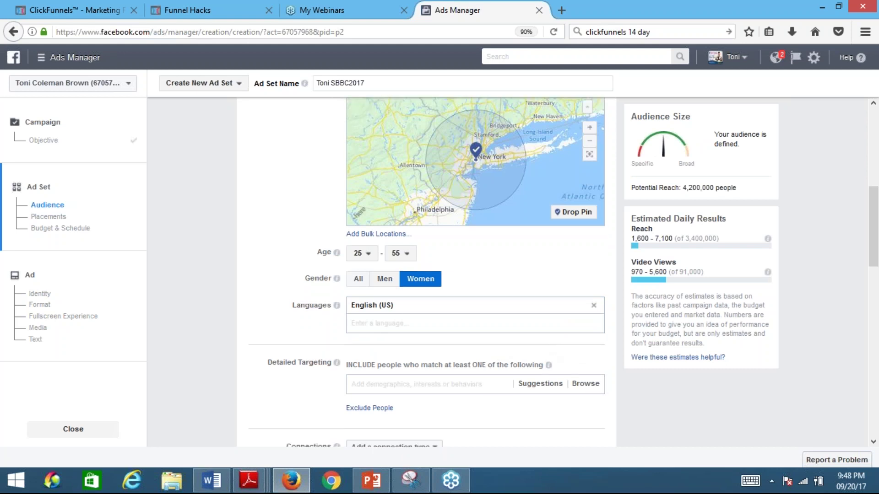
{"action": "left_click", "coordinate": [445, 334]}
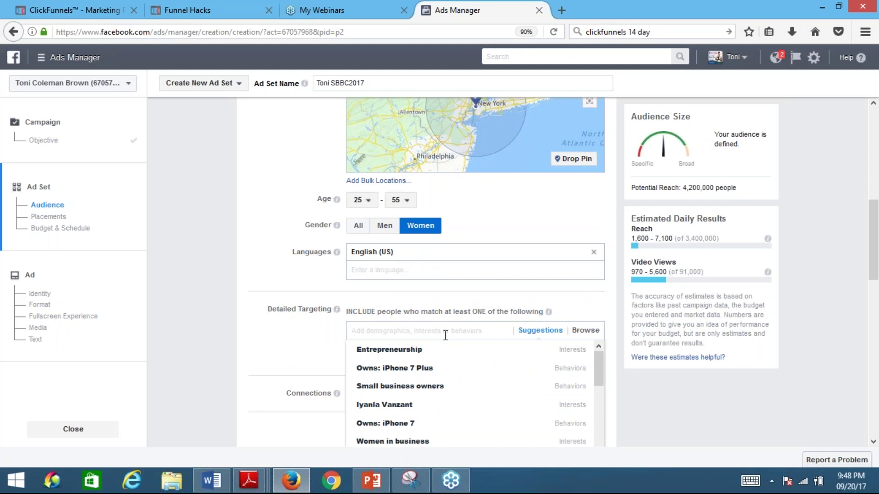
{"action": "left_click", "coordinate": [405, 442]}
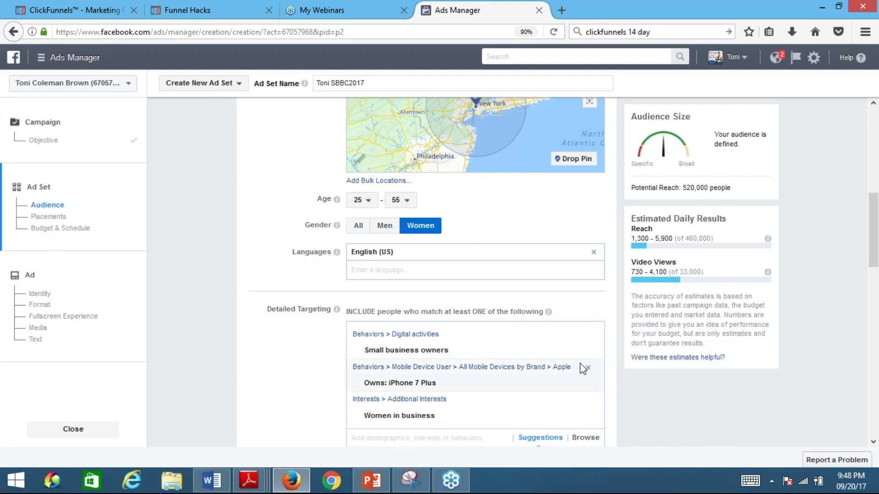
{"action": "left_click", "coordinate": [588, 352]}
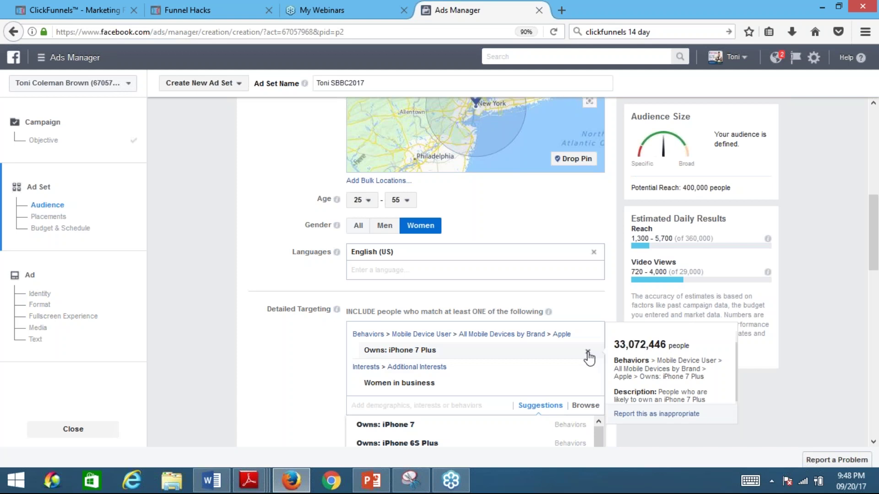
{"action": "left_click", "coordinate": [587, 351]}
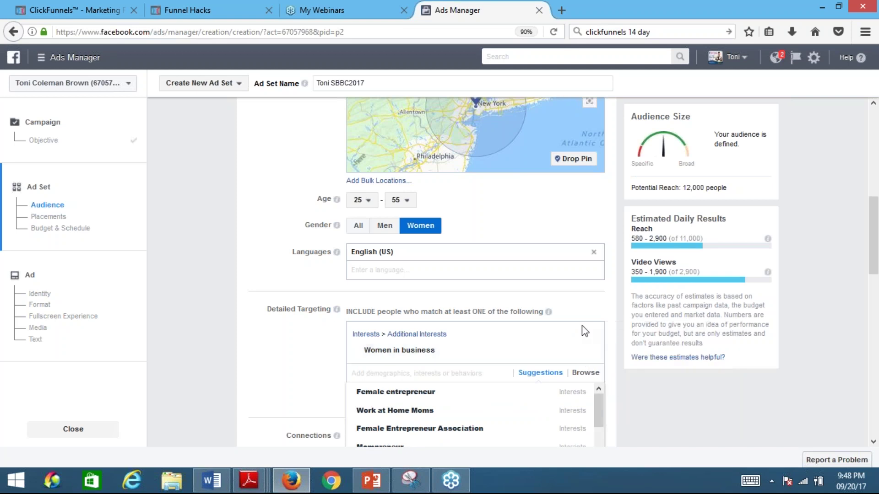
Add the suggested Female entrepreneur interest to the detailed targeting alongside Women in business.
{"action": "left_click_drag", "start_coordinate": [874, 261], "coordinate": [874, 292]}
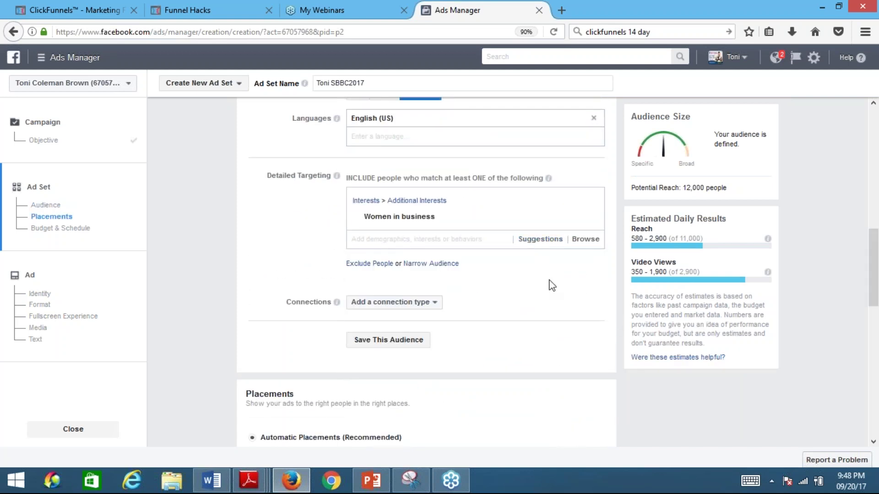
{"action": "left_click", "coordinate": [489, 245]}
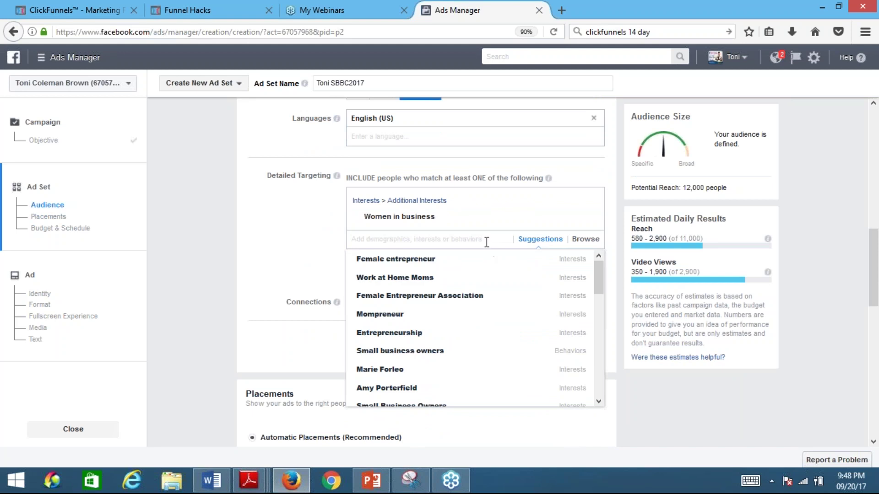
{"action": "mouse_move", "coordinate": [466, 265]}
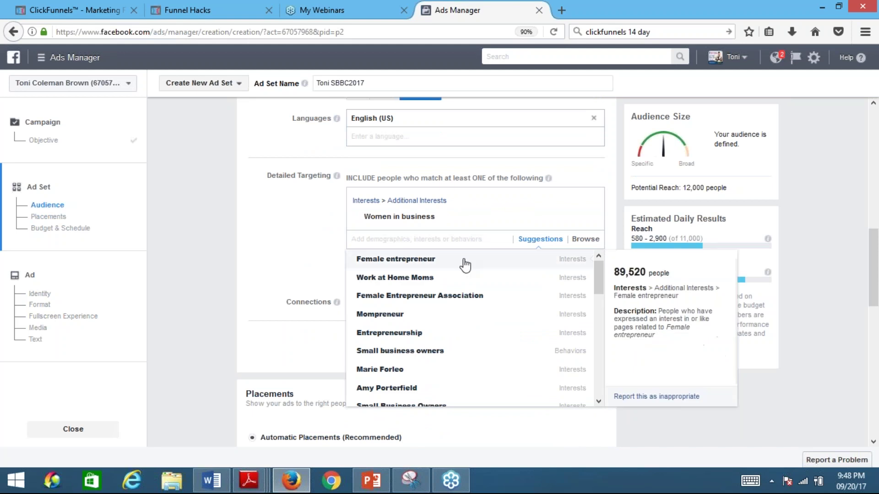
{"action": "left_click", "coordinate": [465, 259]}
{"action": "mouse_move", "coordinate": [588, 234]}
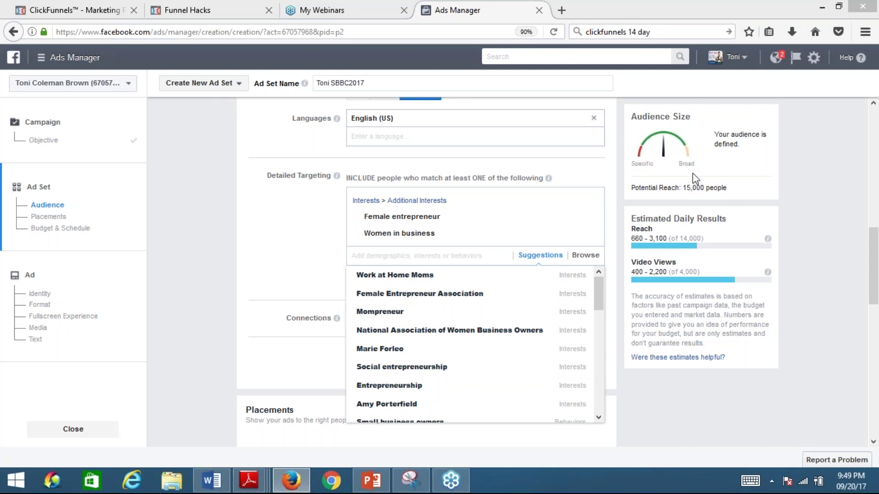
{"action": "mouse_move", "coordinate": [615, 197]}
{"action": "left_click", "coordinate": [745, 289]}
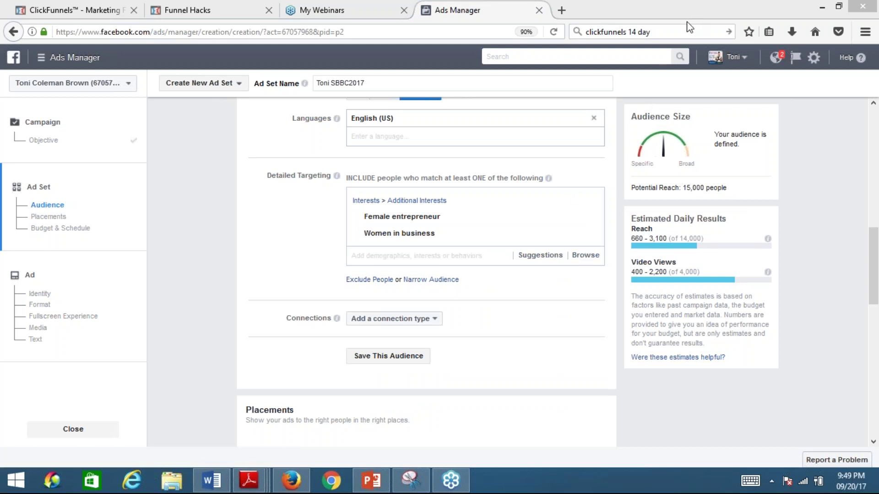
Review the ad set's audience settings from custom audiences and location through age, gender, language and detailed targeting.
{"action": "scroll", "coordinate": [557, 265], "scroll_direction": "up", "scroll_amount": 7}
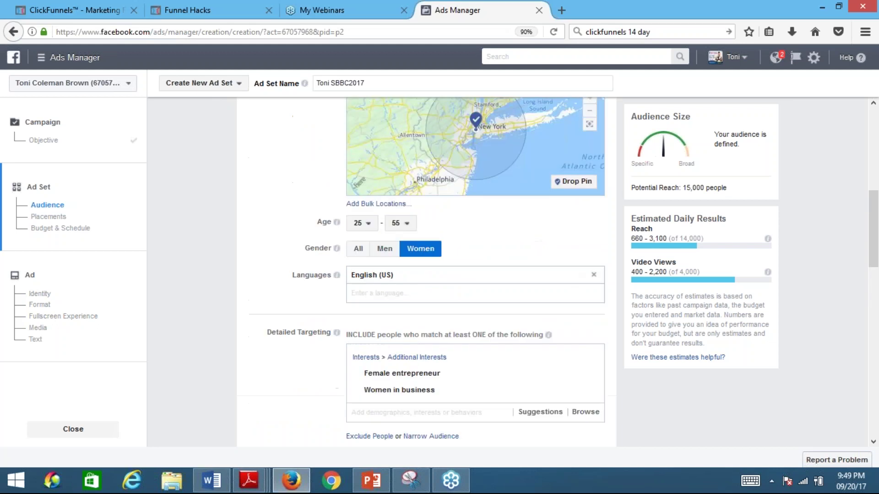
{"action": "scroll", "coordinate": [557, 272], "scroll_direction": "up", "scroll_amount": 2}
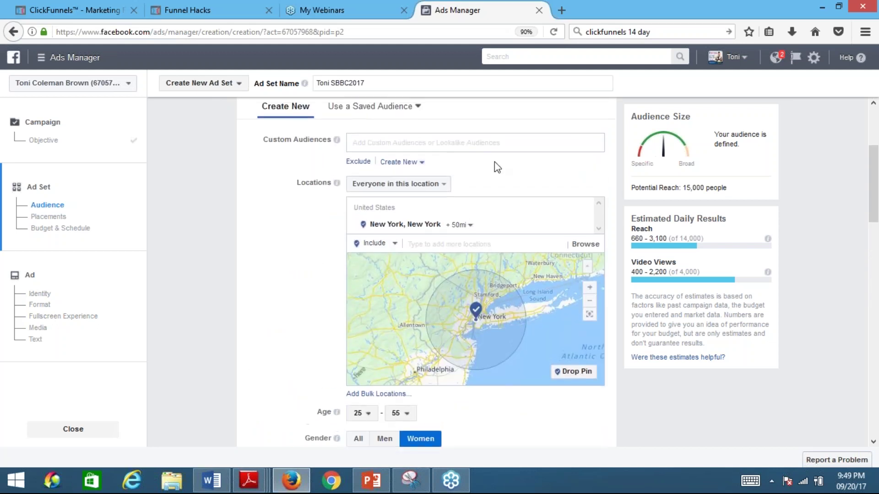
{"action": "scroll", "coordinate": [506, 202], "scroll_direction": "down", "scroll_amount": 5}
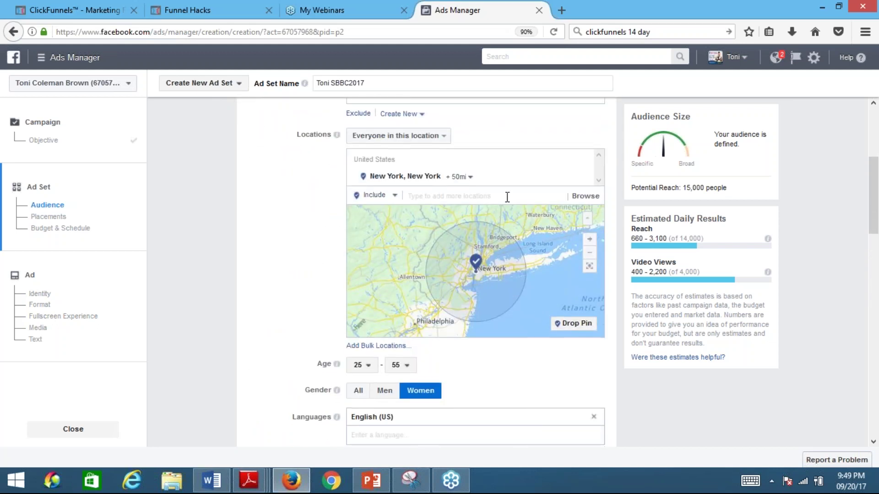
{"action": "scroll", "coordinate": [476, 193], "scroll_direction": "down", "scroll_amount": 2}
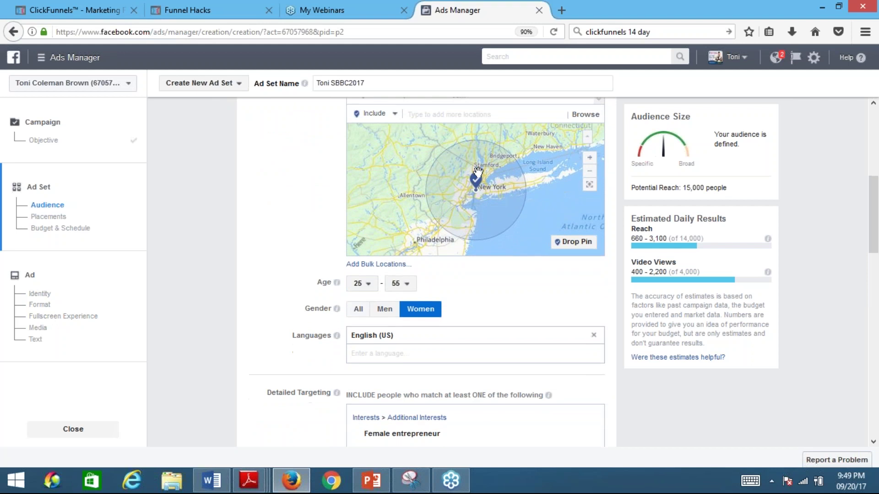
{"action": "scroll", "coordinate": [466, 239], "scroll_direction": "down", "scroll_amount": 2}
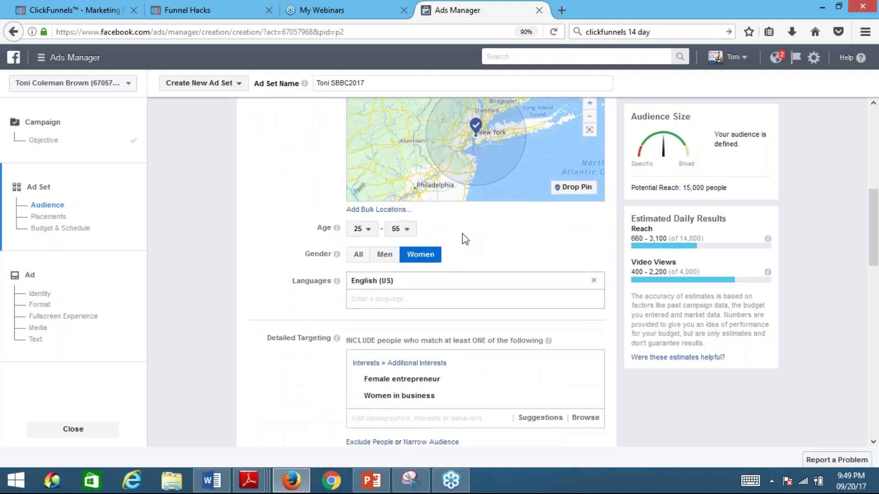
{"action": "scroll", "coordinate": [439, 237], "scroll_direction": "down", "scroll_amount": 2}
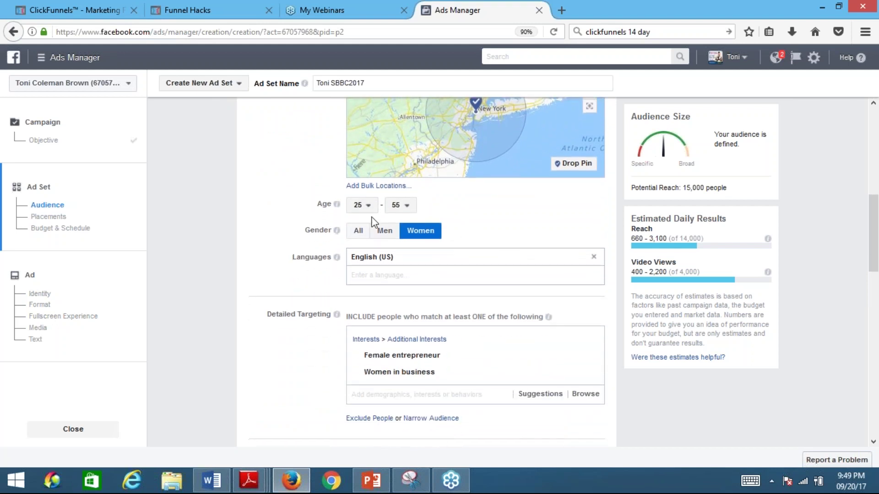
{"action": "scroll", "coordinate": [450, 224], "scroll_direction": "down", "scroll_amount": 2}
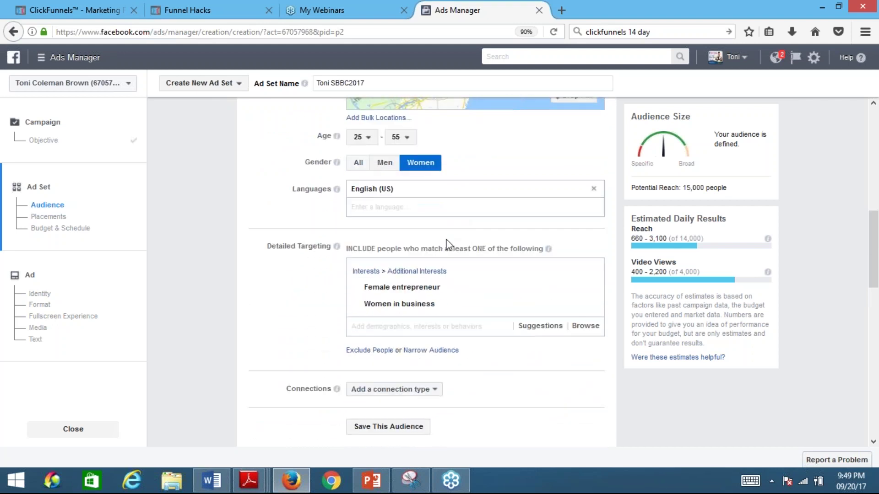
{"action": "scroll", "coordinate": [446, 271], "scroll_direction": "down", "scroll_amount": 2}
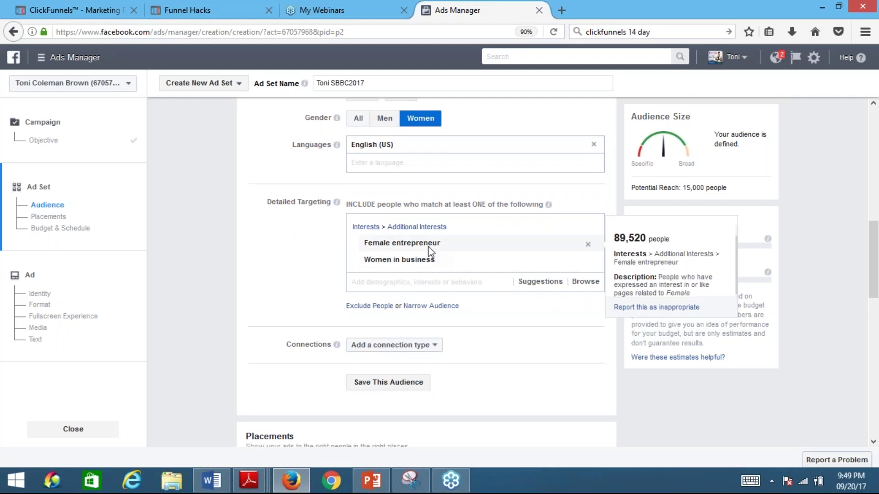
{"action": "scroll", "coordinate": [457, 287], "scroll_direction": "down", "scroll_amount": 4}
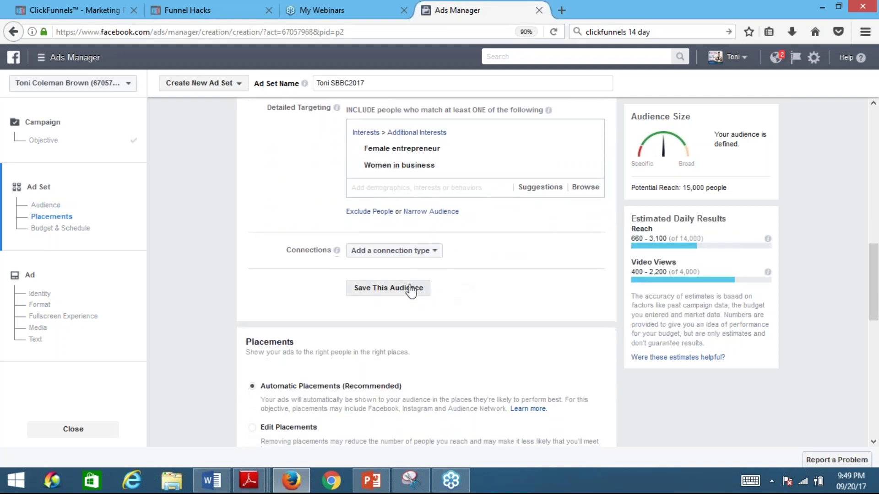
Save the audience under the name Women in Biz NYC.
{"action": "left_click", "coordinate": [411, 288]}
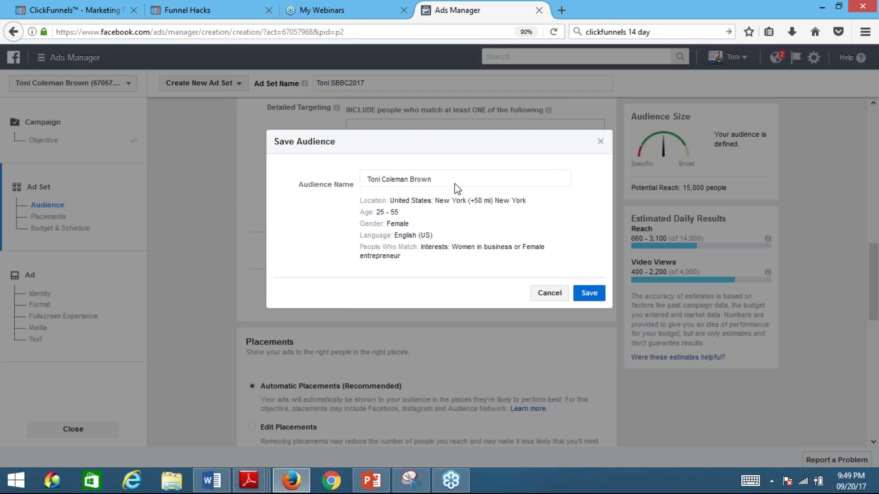
{"action": "left_click", "coordinate": [453, 182]}
{"action": "left_click_drag", "start_coordinate": [453, 182], "coordinate": [368, 178]}
{"action": "type", "text": "Women in"}
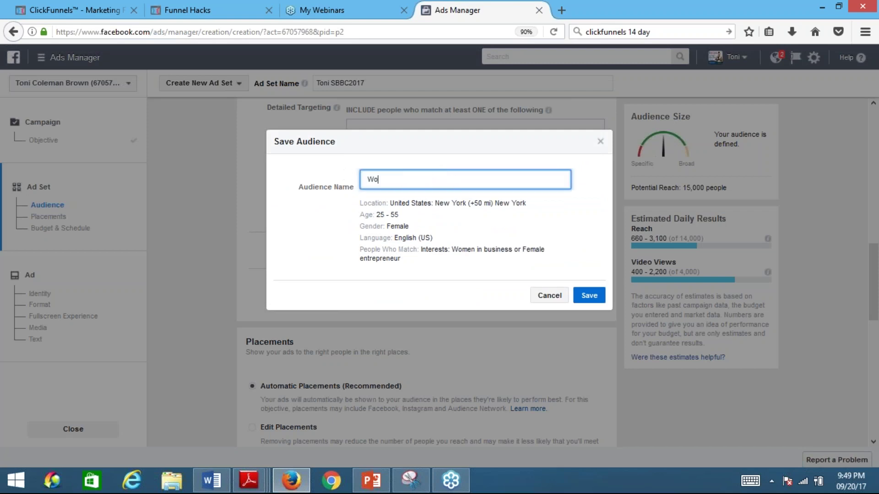
{"action": "type", "text": " Biz NYC"}
{"action": "left_click", "coordinate": [583, 296]}
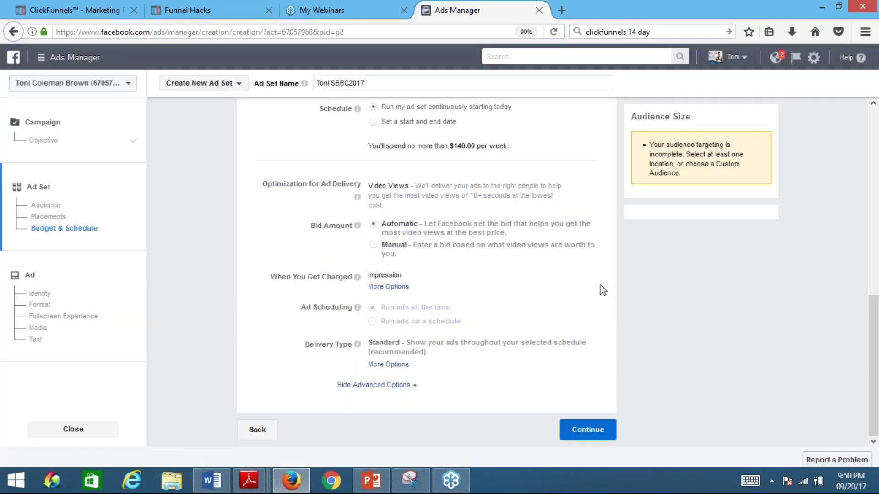
Switch the ad set's placements from automatic to Edit Placements.
{"action": "mouse_move", "coordinate": [767, 239]}
{"action": "scroll", "coordinate": [794, 243], "scroll_direction": "up", "scroll_amount": 4}
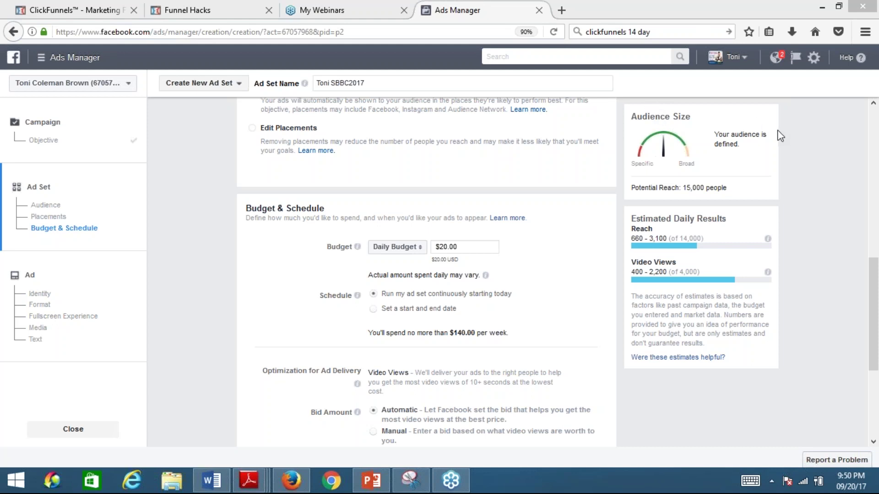
{"action": "scroll", "coordinate": [780, 135], "scroll_direction": "up", "scroll_amount": 3}
{"action": "scroll", "coordinate": [790, 137], "scroll_direction": "up", "scroll_amount": 4}
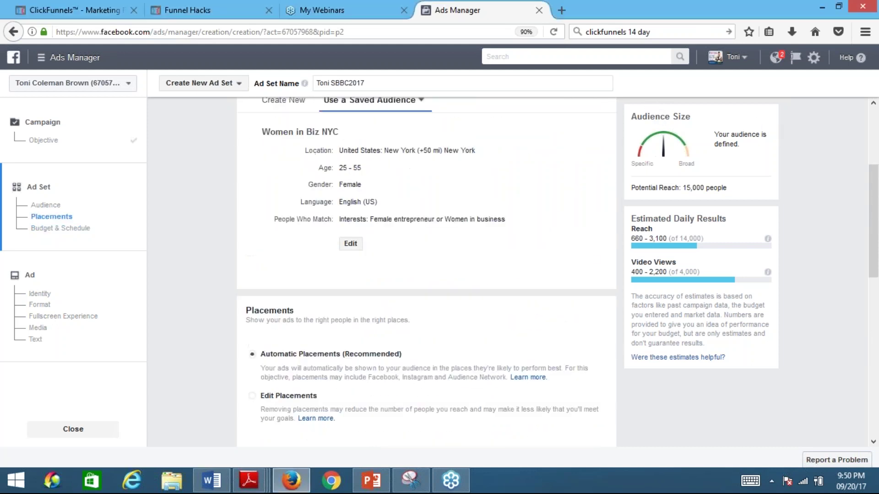
{"action": "scroll", "coordinate": [806, 159], "scroll_direction": "down", "scroll_amount": 3}
{"action": "scroll", "coordinate": [805, 159], "scroll_direction": "up", "scroll_amount": 1}
{"action": "scroll", "coordinate": [805, 159], "scroll_direction": "down", "scroll_amount": 2}
{"action": "scroll", "coordinate": [808, 165], "scroll_direction": "down", "scroll_amount": 1}
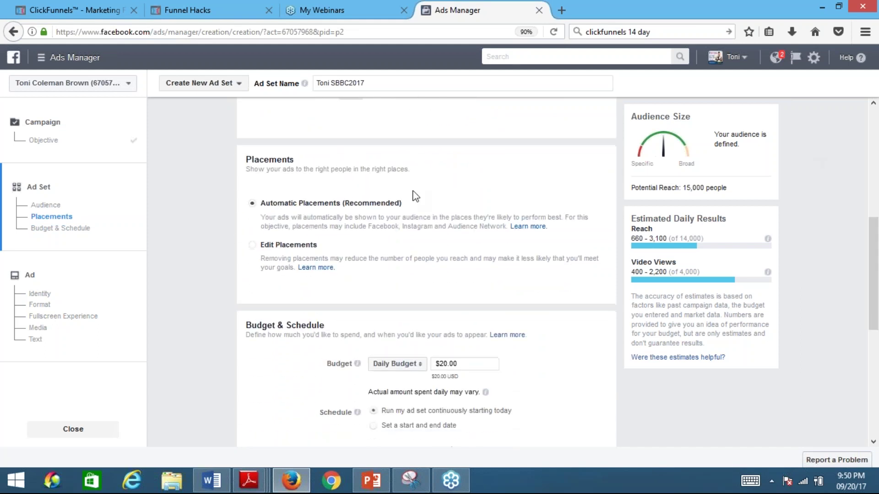
{"action": "left_click", "coordinate": [300, 250]}
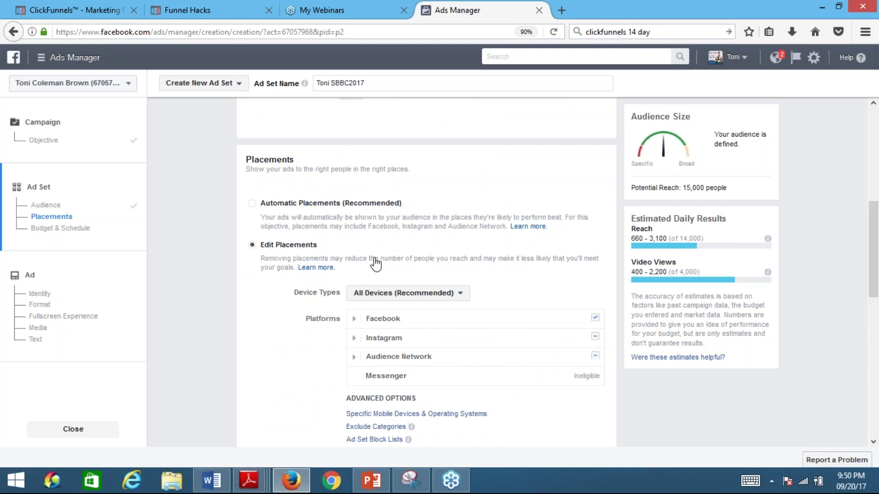
Remove Instagram from the platforms on which the ad set is placed.
{"action": "mouse_move", "coordinate": [592, 339]}
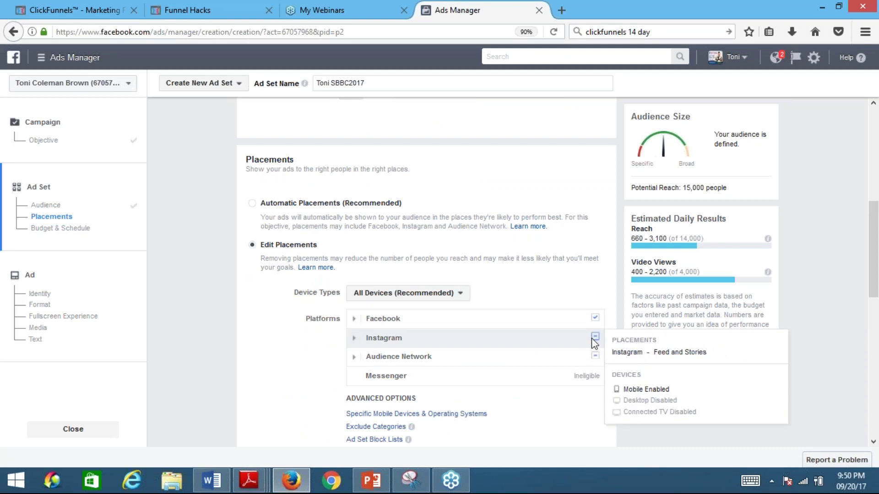
{"action": "left_click", "coordinate": [593, 338]}
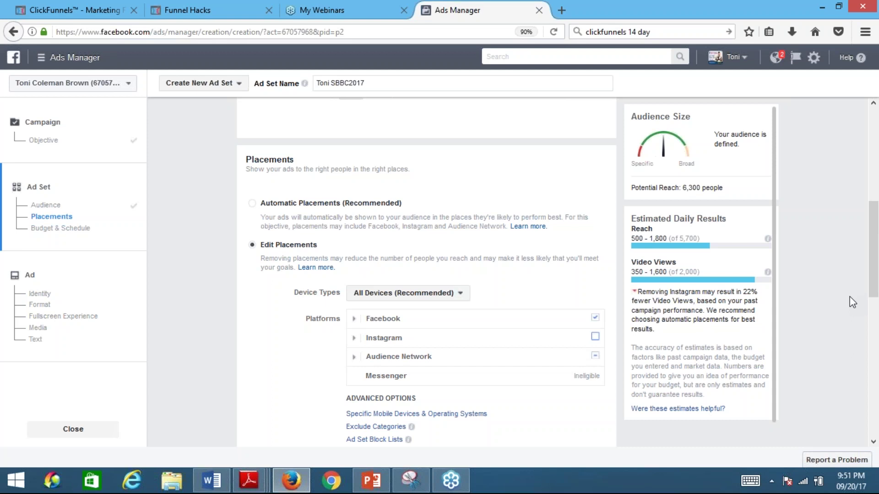
Set the ad set's daily budget to $10.00.
{"action": "scroll", "coordinate": [849, 300], "scroll_direction": "down", "scroll_amount": 4}
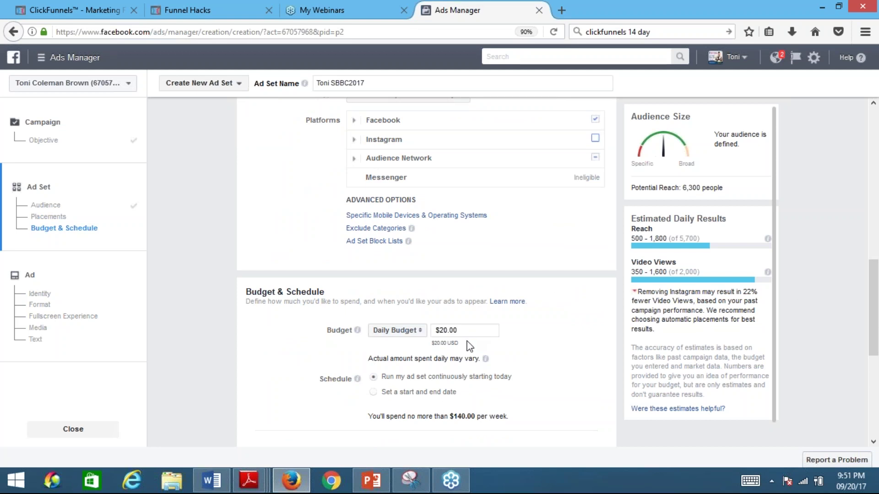
{"action": "left_click_drag", "start_coordinate": [462, 330], "coordinate": [436, 330]}
{"action": "type", "text": "10"}
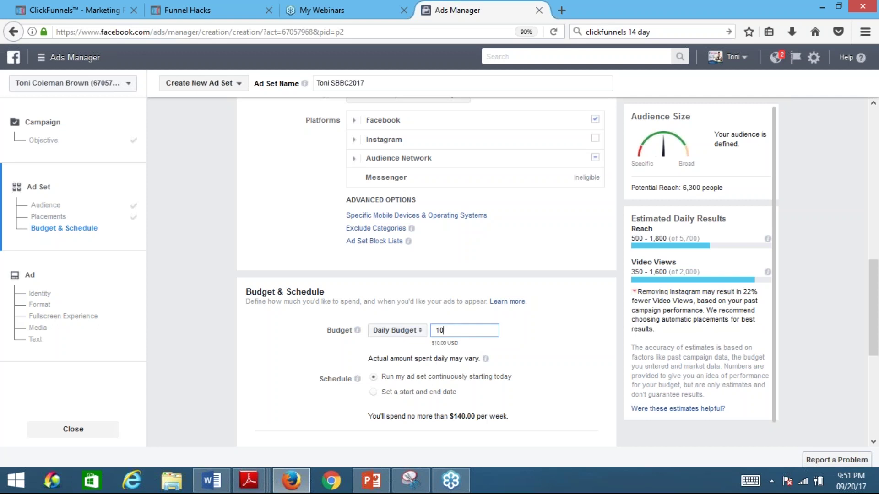
{"action": "key", "text": "ctrl+z"}
{"action": "key", "text": "ctrl+y"}
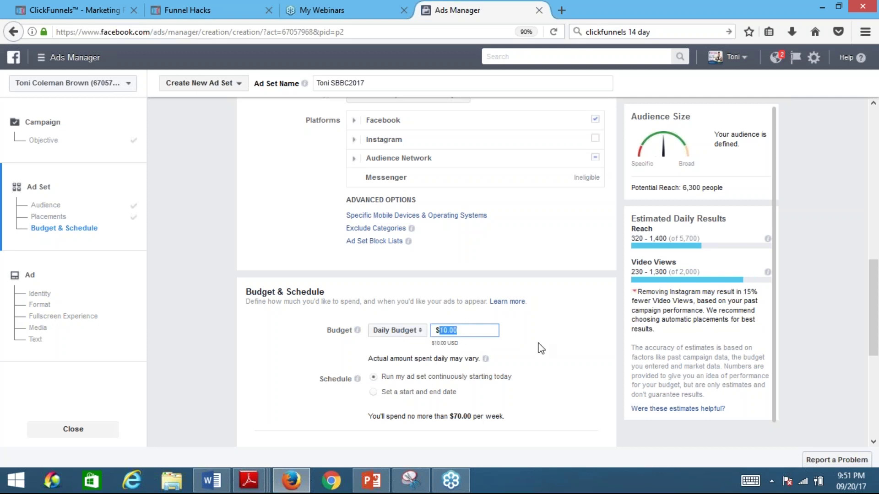
{"action": "left_click", "coordinate": [564, 355]}
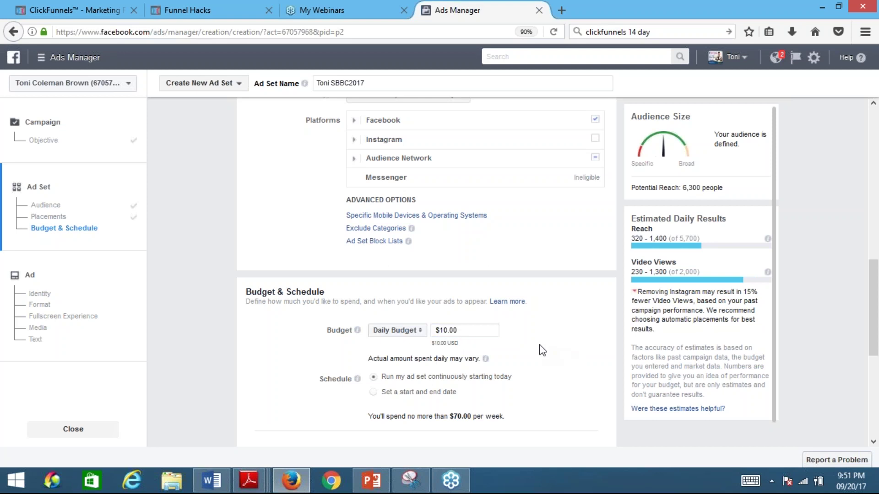
Schedule the ad set with a start and end date, ending on Sep 25, 2017.
{"action": "scroll", "coordinate": [591, 327], "scroll_direction": "down", "scroll_amount": 2}
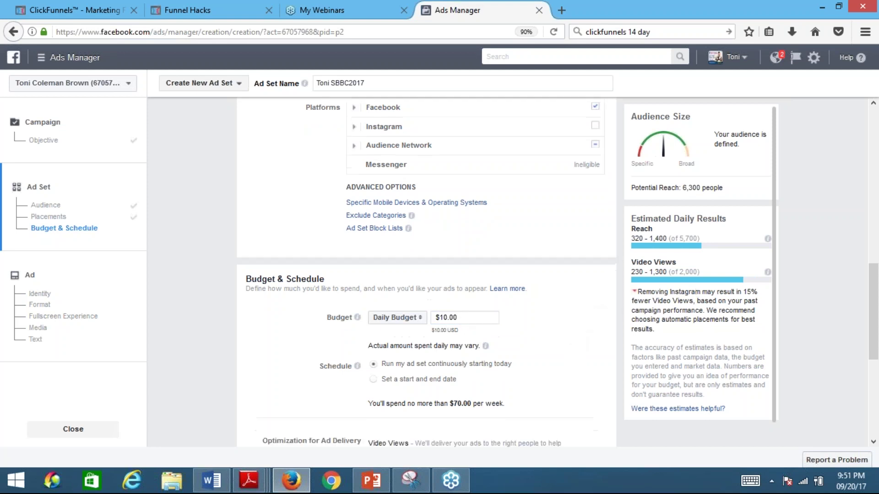
{"action": "scroll", "coordinate": [535, 294], "scroll_direction": "down", "scroll_amount": 2}
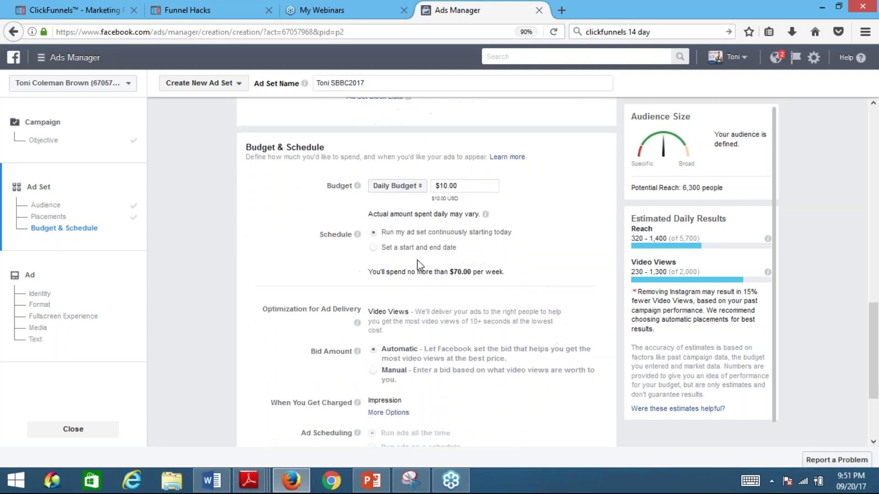
{"action": "left_click", "coordinate": [373, 248]}
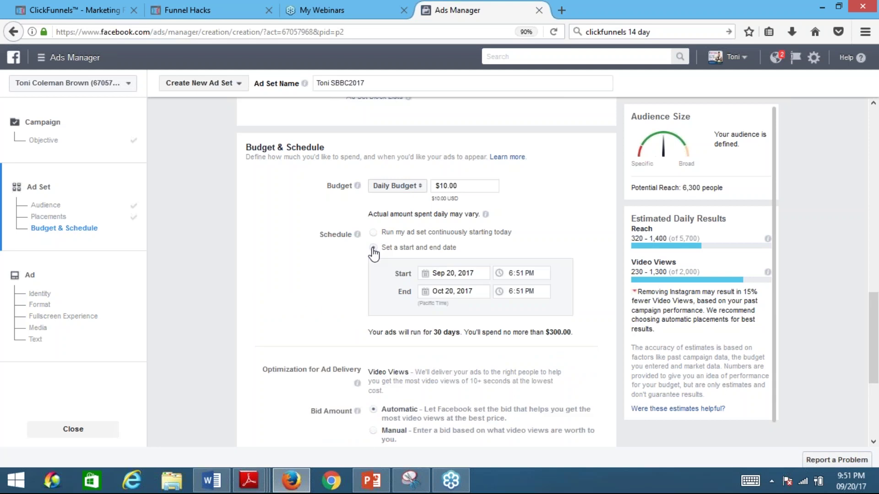
{"action": "left_click", "coordinate": [472, 292]}
{"action": "left_click", "coordinate": [432, 313]}
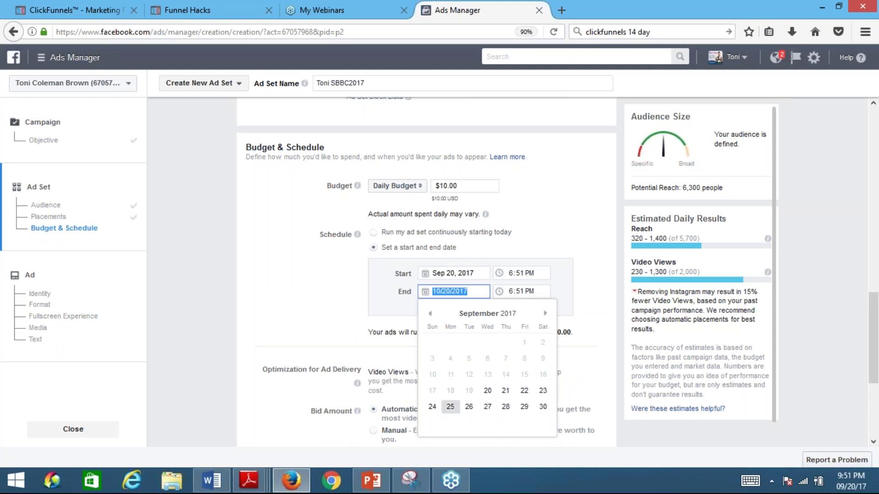
{"action": "left_click", "coordinate": [448, 409]}
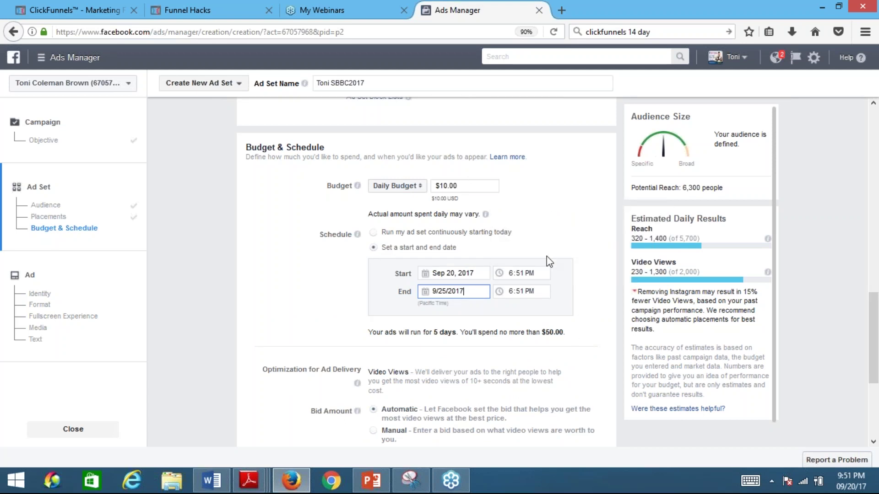
{"action": "left_click", "coordinate": [865, 218]}
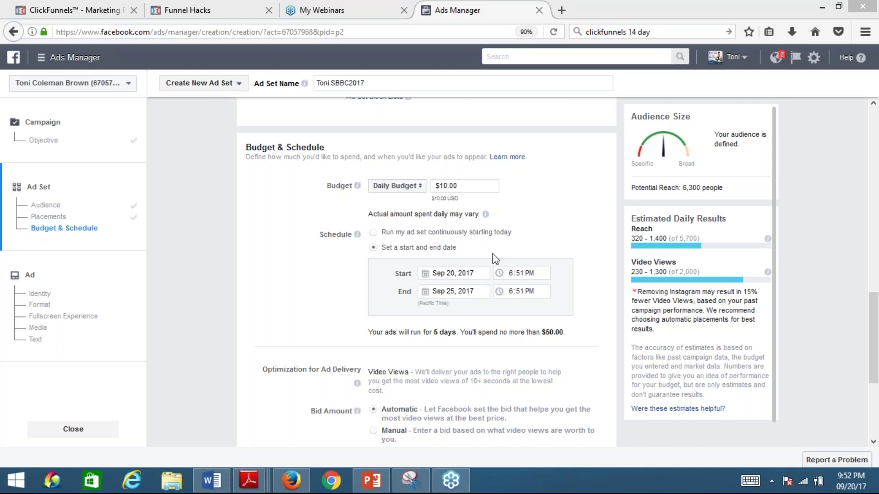
Review the bidding, charging and delivery settings below the schedule, and continue to the ad setup.
{"action": "left_click", "coordinate": [575, 310]}
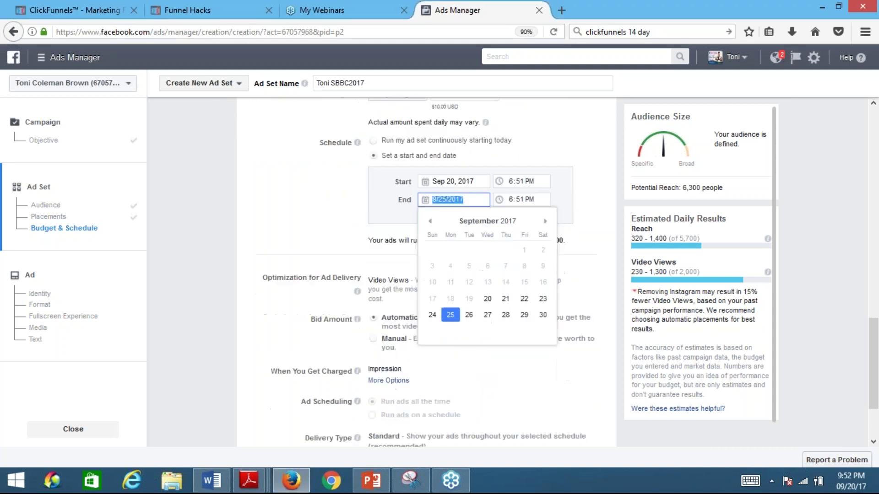
{"action": "left_click", "coordinate": [798, 316]}
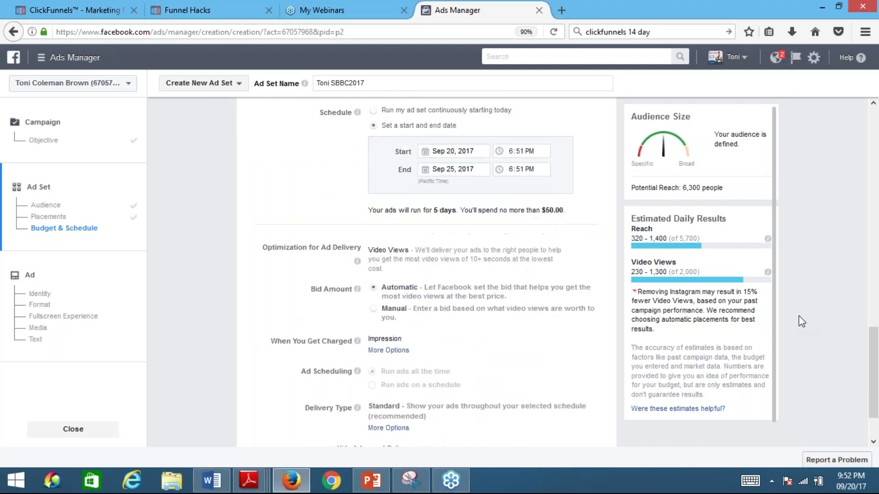
{"action": "scroll", "coordinate": [799, 316], "scroll_direction": "down", "scroll_amount": 3}
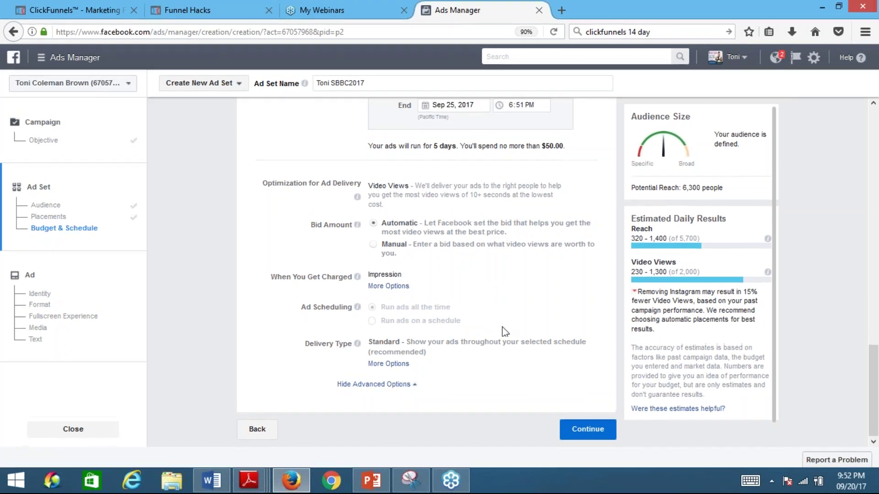
{"action": "left_click", "coordinate": [575, 427]}
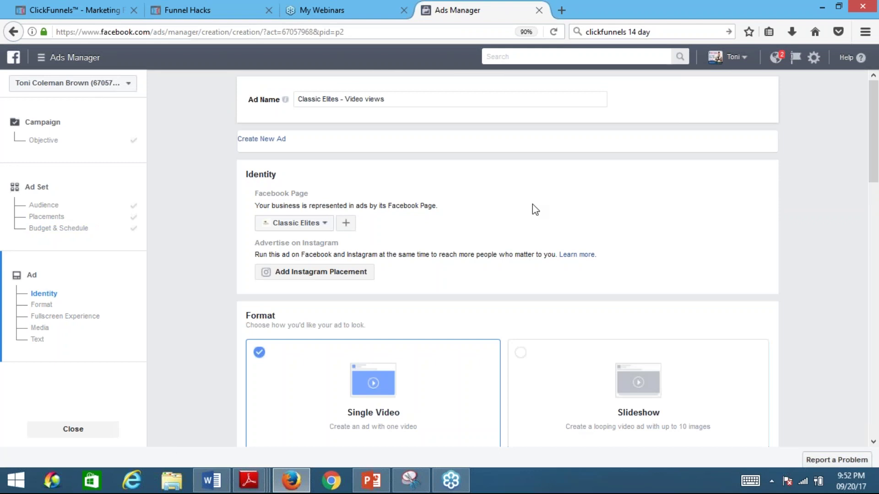
Choose The Small Business Boot Camp for Women as the Facebook Page representing the ad.
{"action": "left_click", "coordinate": [326, 223]}
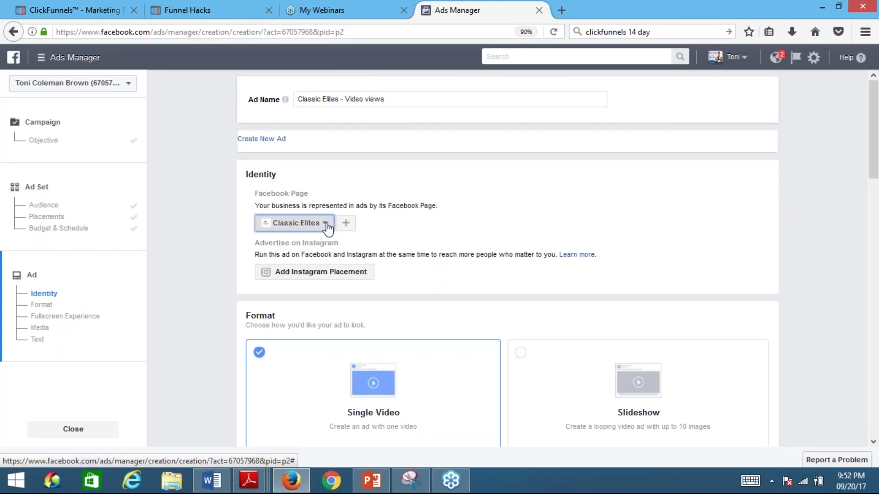
{"action": "left_click_drag", "start_coordinate": [419, 308], "coordinate": [418, 393]}
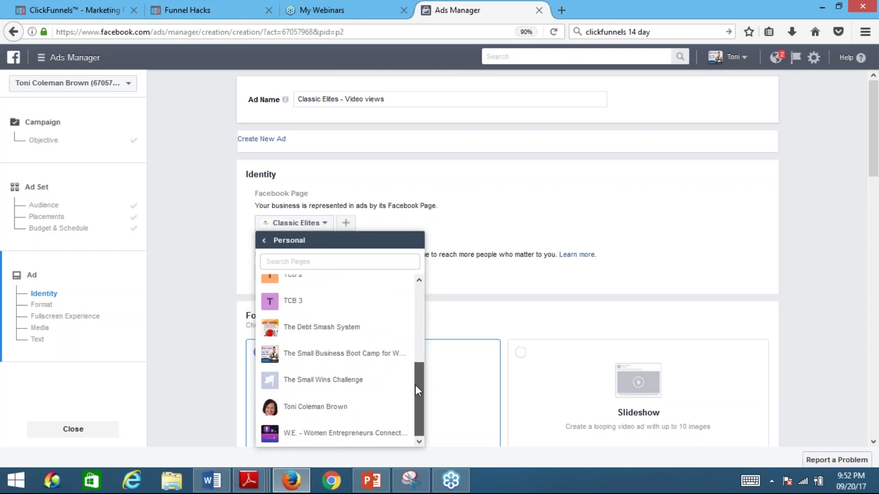
{"action": "left_click", "coordinate": [385, 358]}
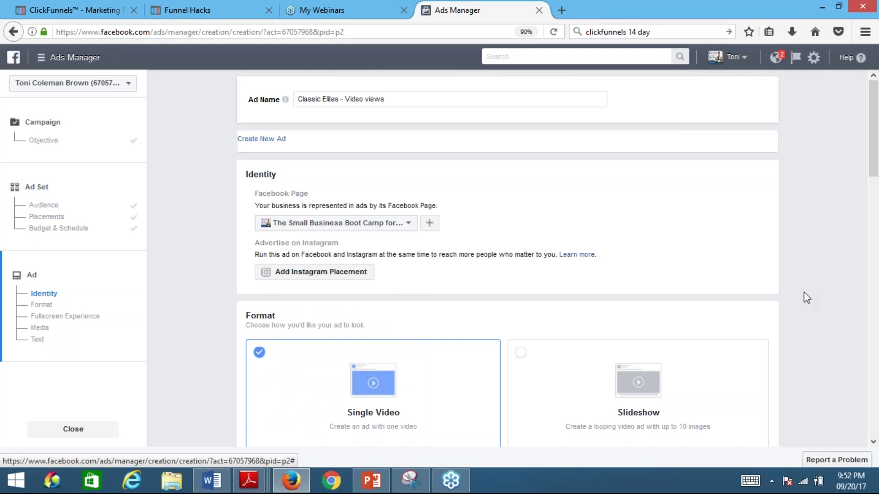
Rename the ad as sbbc - Video views and keep the Single Video format.
{"action": "scroll", "coordinate": [807, 294], "scroll_direction": "down", "scroll_amount": 1}
{"action": "scroll", "coordinate": [782, 293], "scroll_direction": "up", "scroll_amount": 1}
{"action": "scroll", "coordinate": [768, 279], "scroll_direction": "down", "scroll_amount": 1}
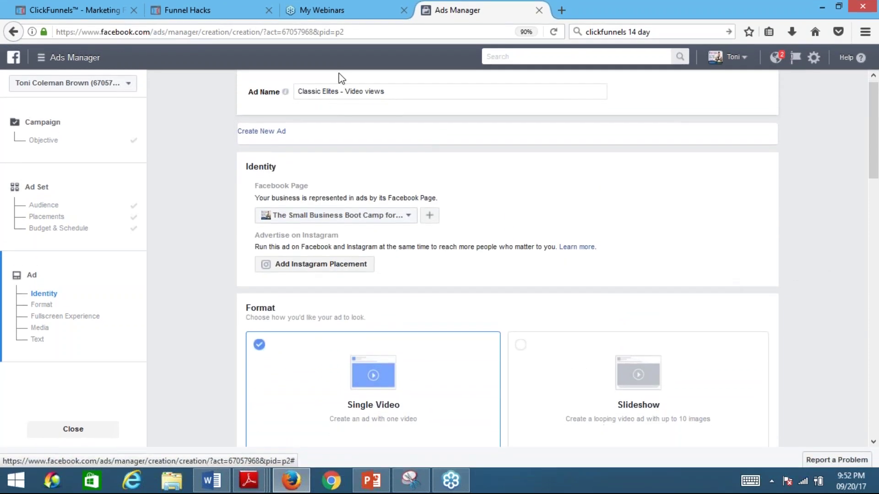
{"action": "left_click_drag", "start_coordinate": [339, 91], "coordinate": [291, 91]}
{"action": "type", "text": "sbbc"}
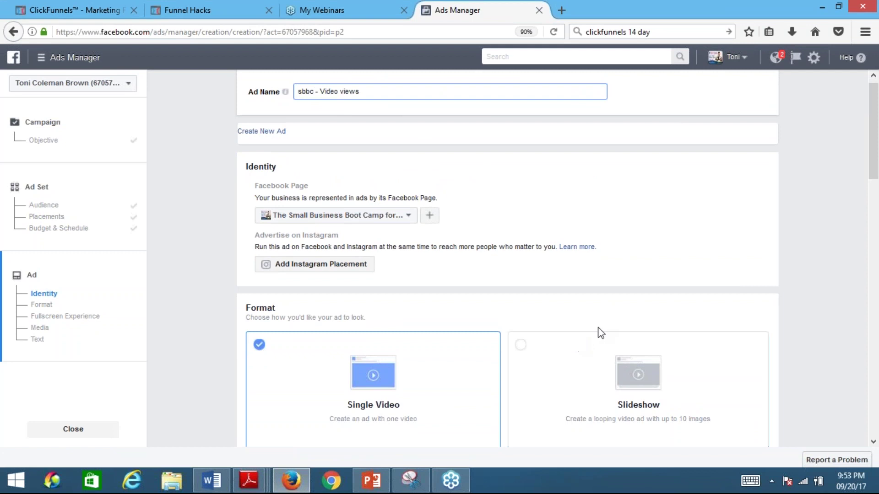
{"action": "scroll", "coordinate": [601, 333], "scroll_direction": "down", "scroll_amount": 2}
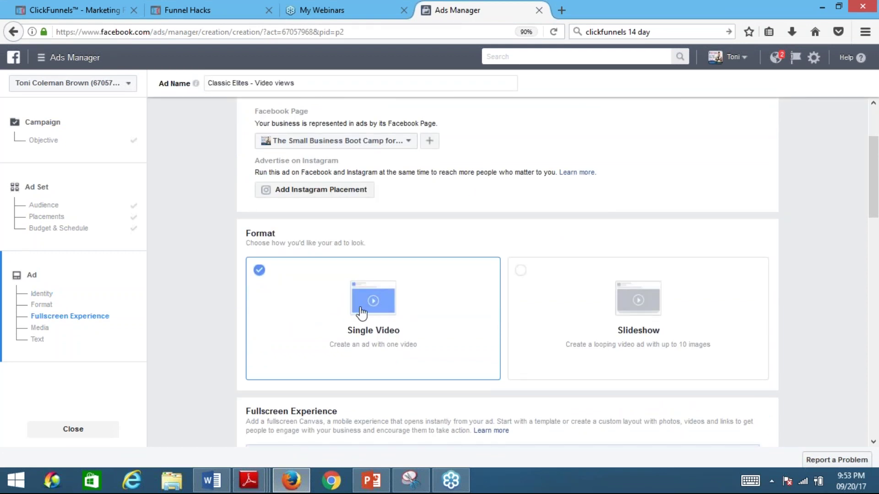
{"action": "left_click", "coordinate": [361, 314]}
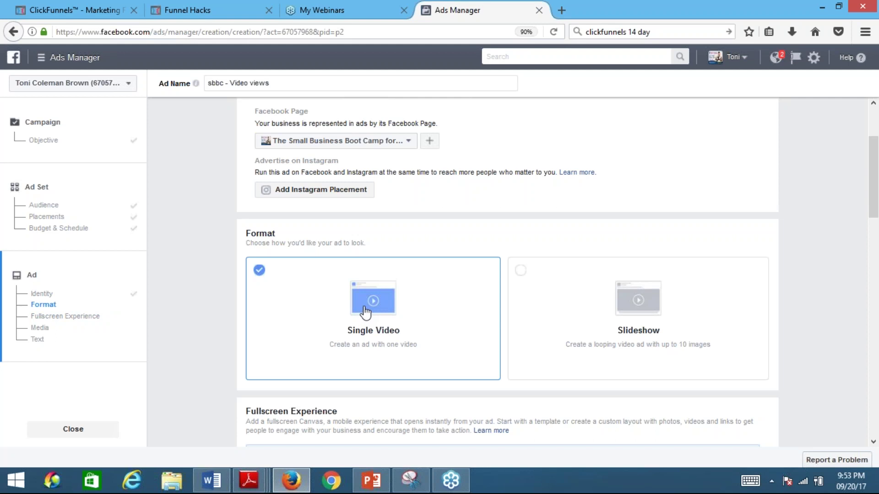
Add the existing 2:32 library video whose title starts with The Small Busin to the ad.
{"action": "scroll", "coordinate": [441, 314], "scroll_direction": "down", "scroll_amount": 3}
{"action": "scroll", "coordinate": [558, 271], "scroll_direction": "down", "scroll_amount": 1}
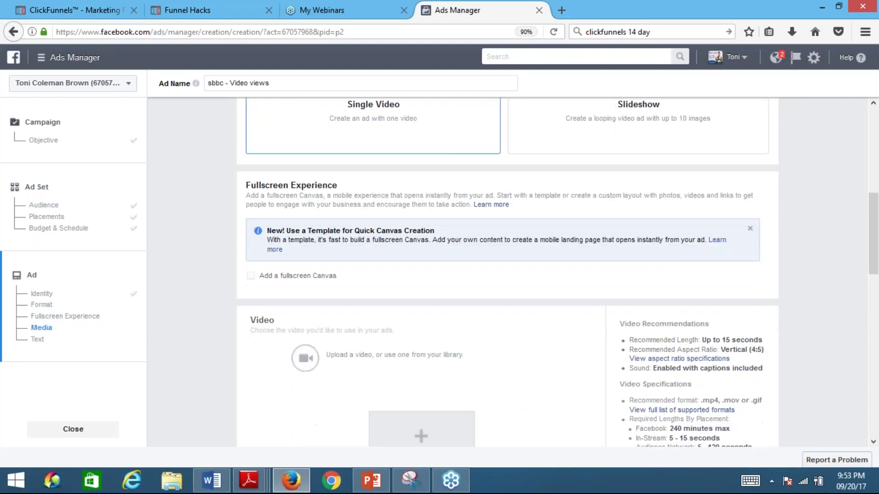
{"action": "scroll", "coordinate": [557, 274], "scroll_direction": "down", "scroll_amount": 1}
{"action": "scroll", "coordinate": [557, 274], "scroll_direction": "down", "scroll_amount": 1}
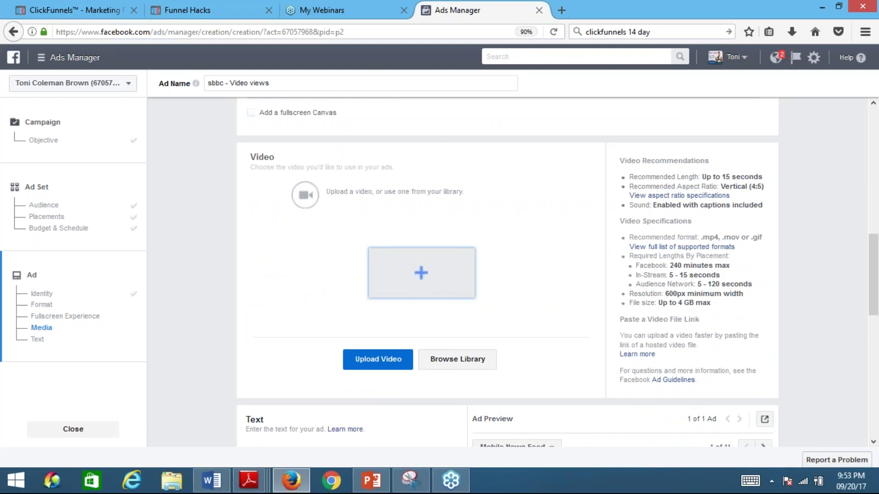
{"action": "left_click", "coordinate": [449, 360]}
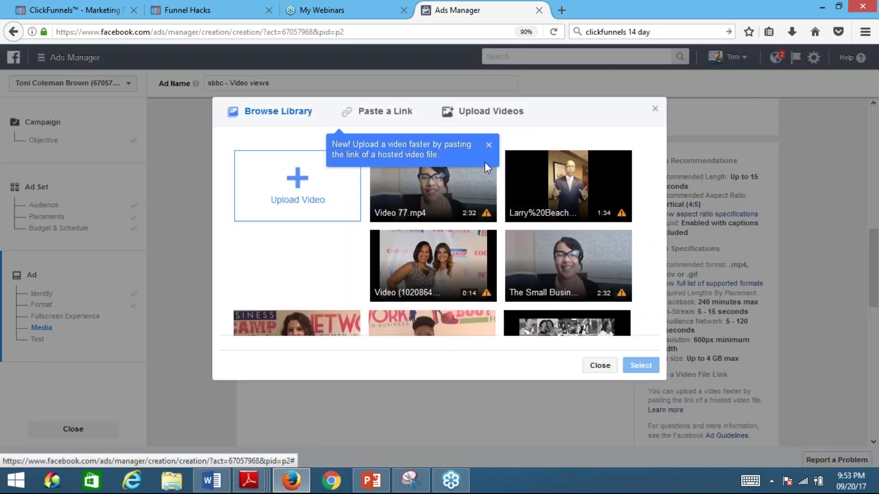
{"action": "left_click", "coordinate": [488, 146]}
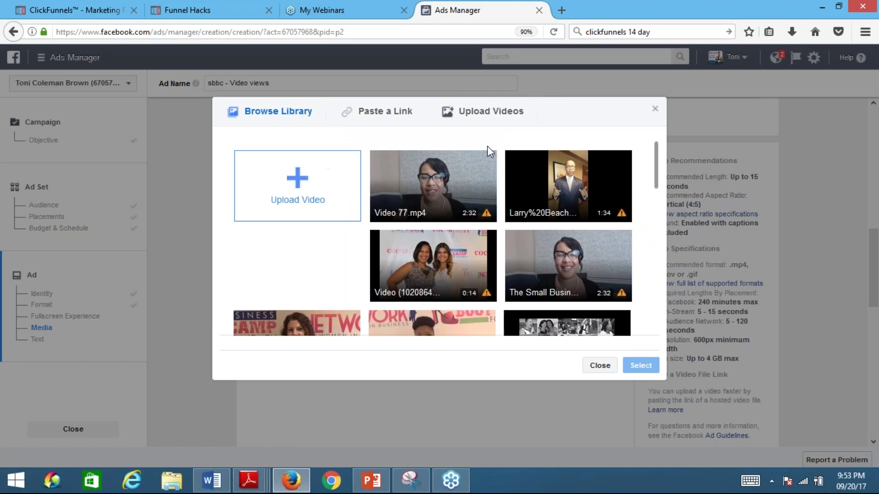
{"action": "left_click", "coordinate": [455, 185]}
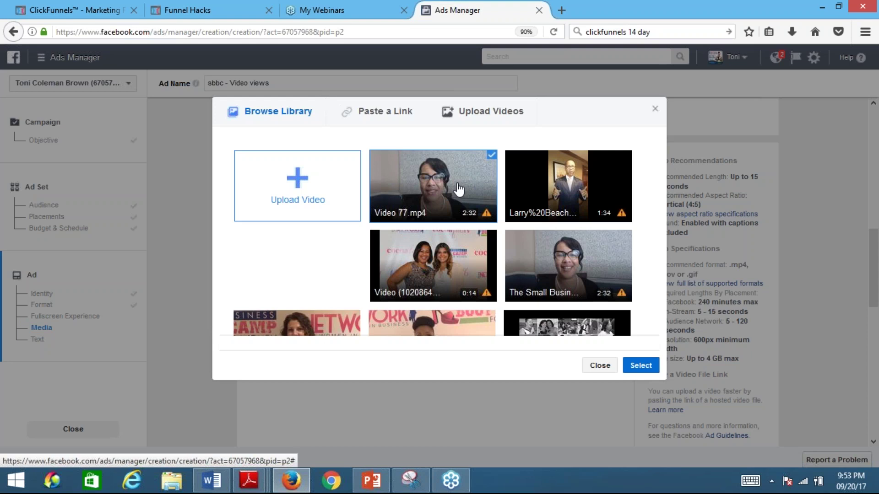
{"action": "left_click", "coordinate": [569, 276]}
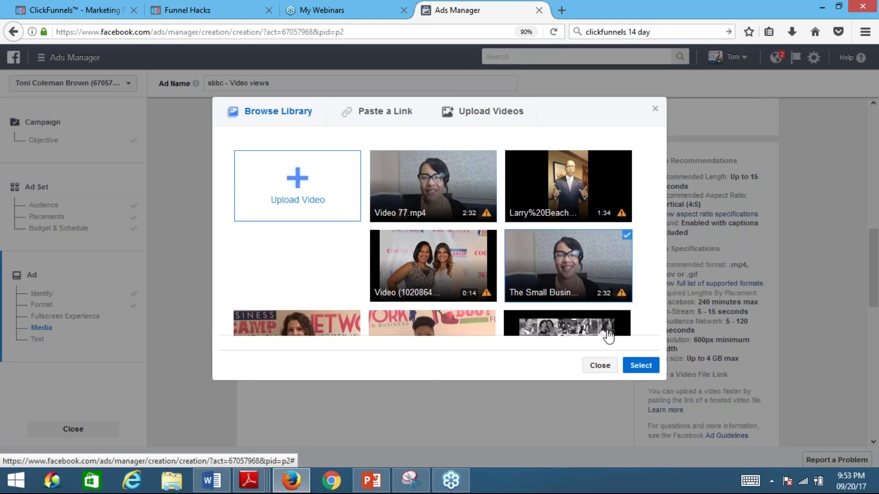
{"action": "left_click", "coordinate": [642, 368]}
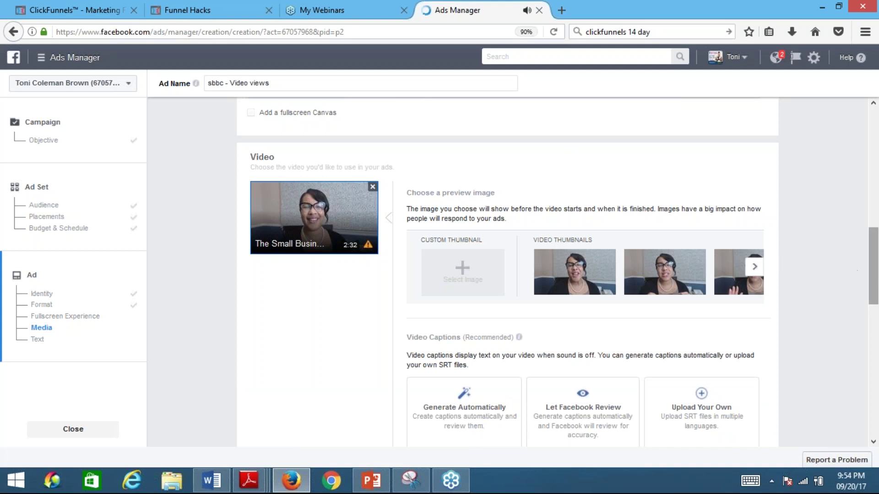
Play the chosen video in the Mobile News Feed ad preview.
{"action": "left_click_drag", "start_coordinate": [877, 273], "coordinate": [877, 346]}
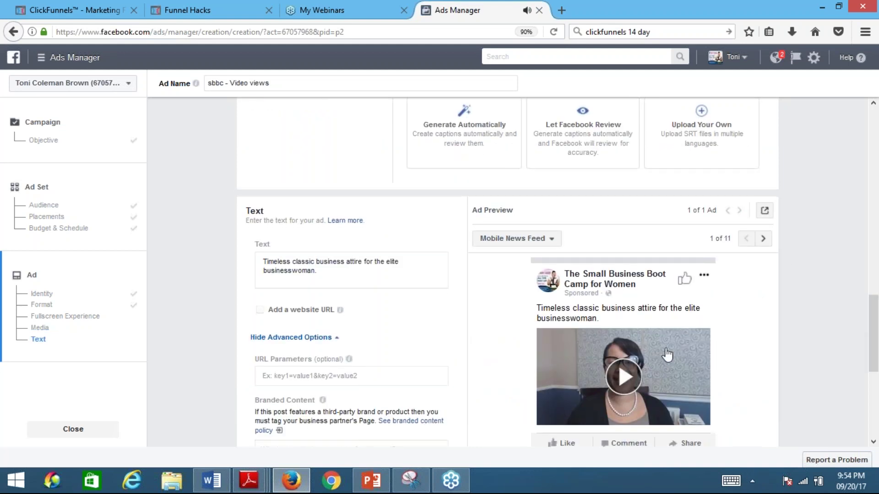
{"action": "left_click", "coordinate": [623, 377]}
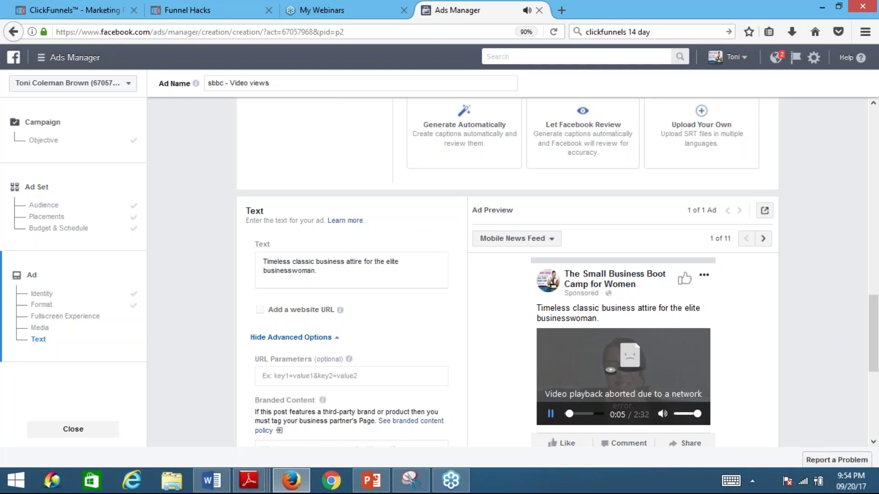
Browse the video thumbnails offered as the ad's preview image.
{"action": "left_click_drag", "start_coordinate": [874, 301], "coordinate": [874, 241]}
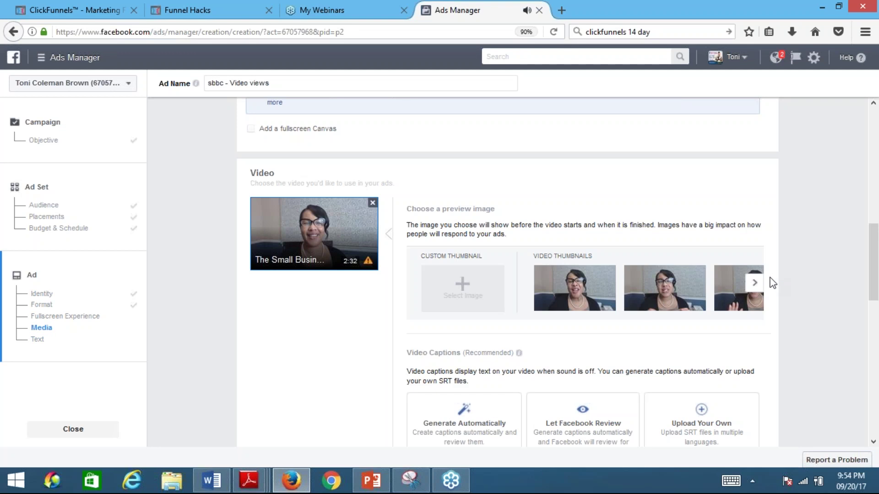
{"action": "left_click", "coordinate": [754, 284]}
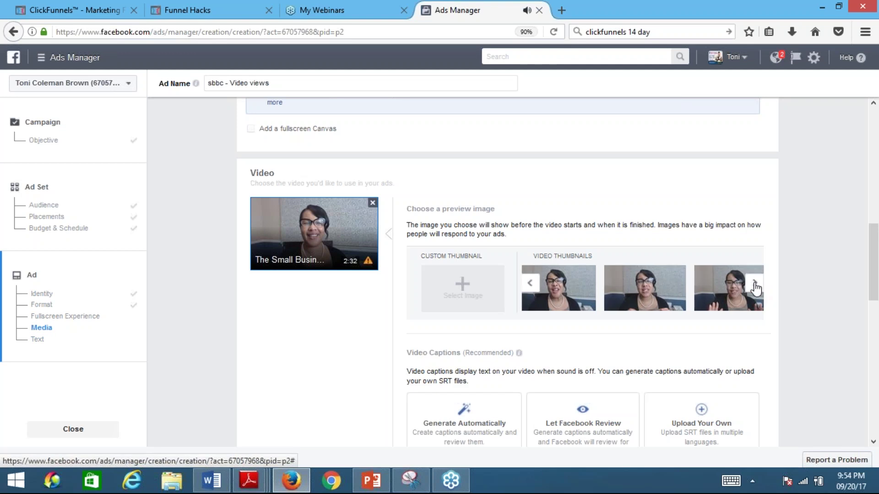
{"action": "left_click", "coordinate": [754, 284]}
{"action": "left_click", "coordinate": [755, 287]}
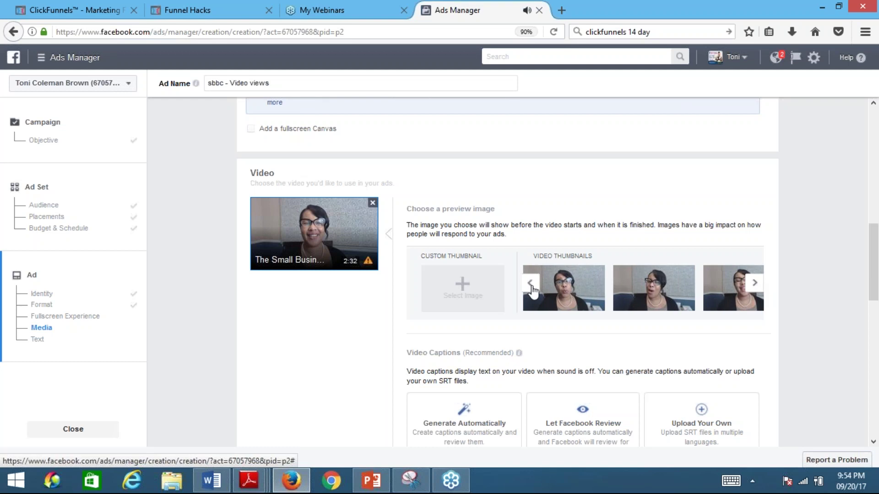
{"action": "left_click", "coordinate": [531, 286]}
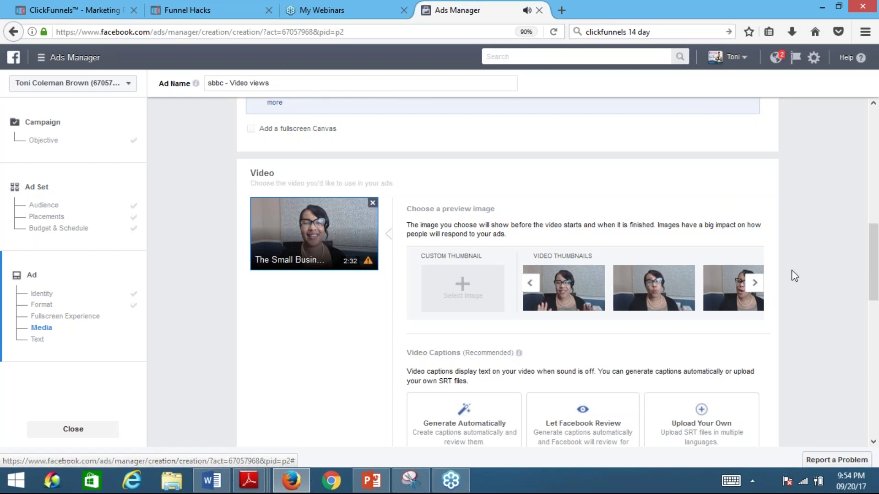
Review the ad's fullscreen experience, video, captions, text and pixel tracking settings.
{"action": "scroll", "coordinate": [796, 306], "scroll_direction": "up", "scroll_amount": 3}
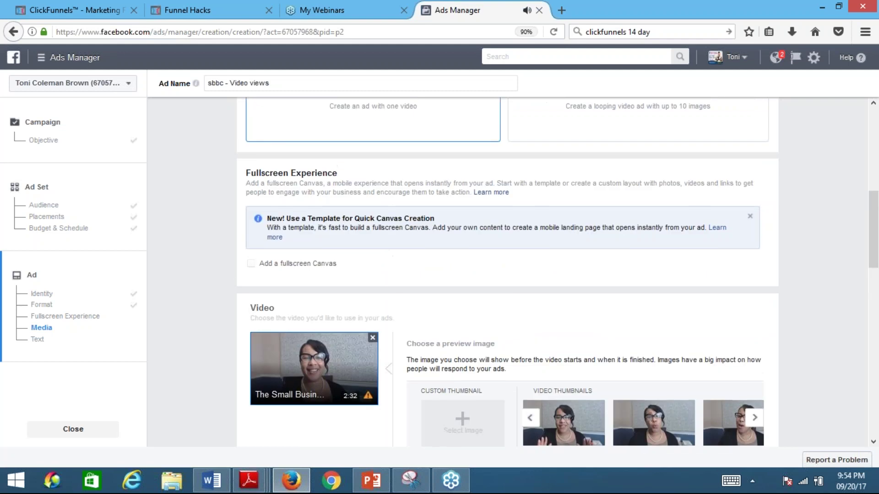
{"action": "scroll", "coordinate": [507, 272], "scroll_direction": "up", "scroll_amount": 3}
{"action": "scroll", "coordinate": [507, 272], "scroll_direction": "down", "scroll_amount": 4}
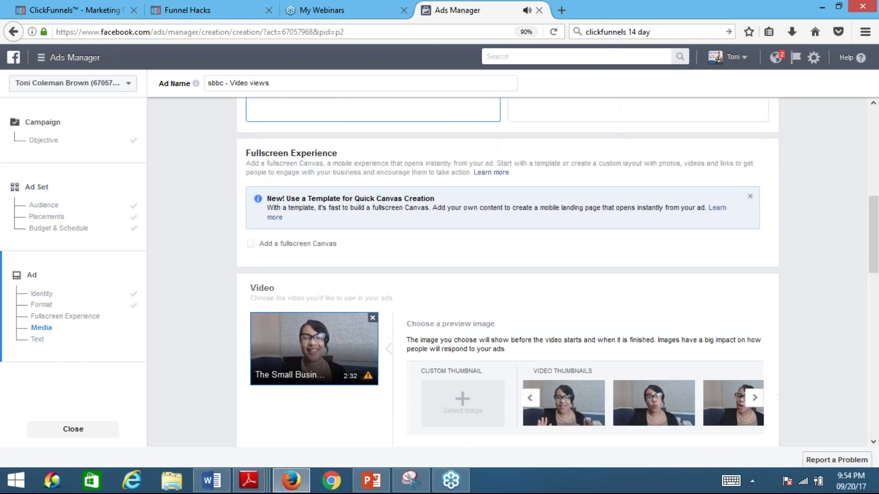
{"action": "scroll", "coordinate": [507, 272], "scroll_direction": "down", "scroll_amount": 8}
{"action": "scroll", "coordinate": [507, 272], "scroll_direction": "down", "scroll_amount": 4}
{"action": "scroll", "coordinate": [507, 272], "scroll_direction": "down", "scroll_amount": 2}
{"action": "scroll", "coordinate": [507, 272], "scroll_direction": "down", "scroll_amount": 2}
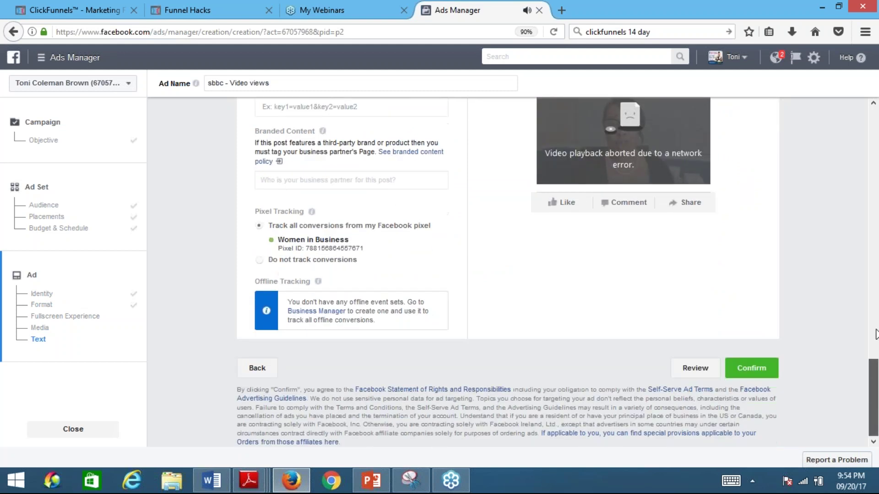
{"action": "scroll", "coordinate": [874, 337], "scroll_direction": "up", "scroll_amount": 5}
{"action": "left_click_drag", "start_coordinate": [872, 316], "coordinate": [858, 234]}
{"action": "scroll", "coordinate": [858, 234], "scroll_direction": "down", "scroll_amount": 6}
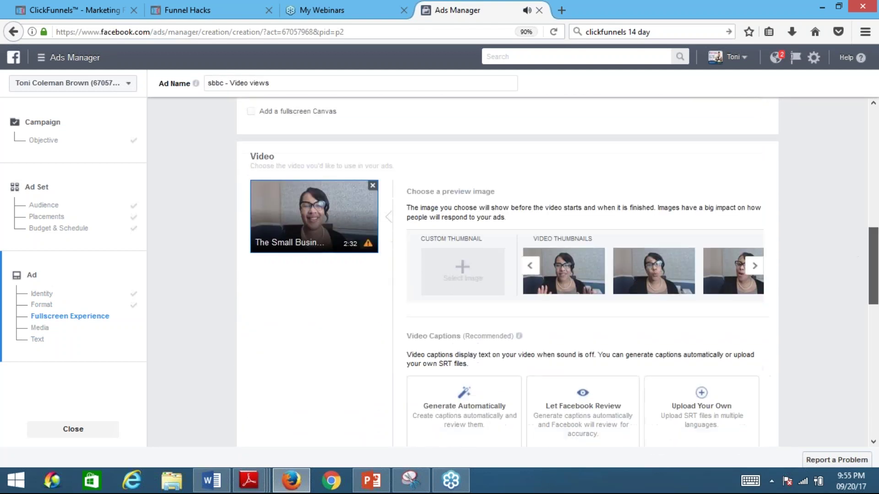
{"action": "scroll", "coordinate": [852, 281], "scroll_direction": "down", "scroll_amount": 3}
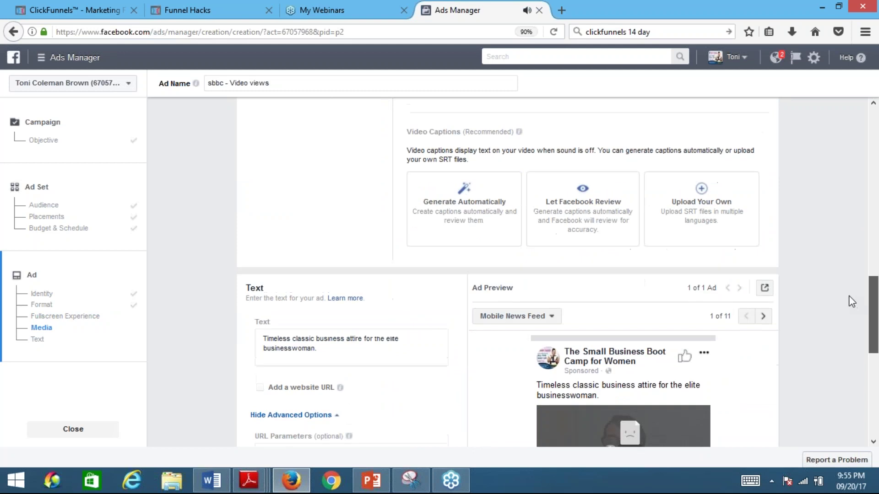
{"action": "scroll", "coordinate": [846, 320], "scroll_direction": "down", "scroll_amount": 1}
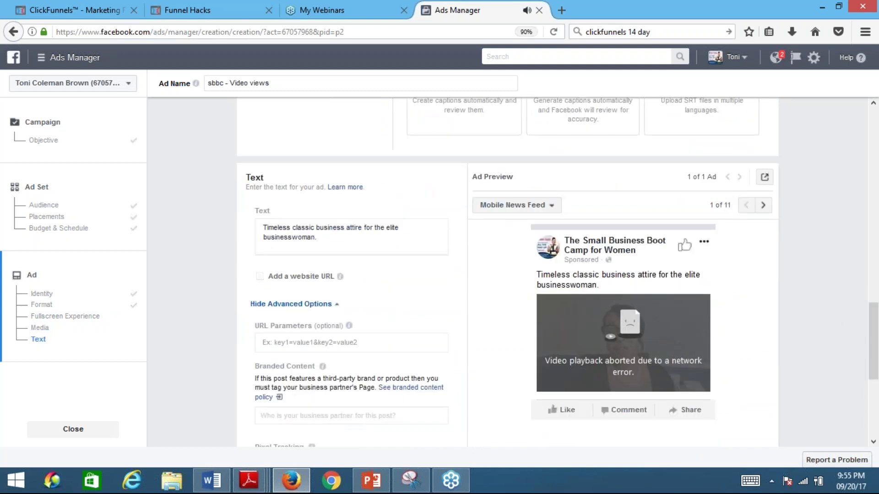
Mute the video playing in the Mobile News Feed ad preview and rewind it to the beginning.
{"action": "triple_click", "coordinate": [351, 242]}
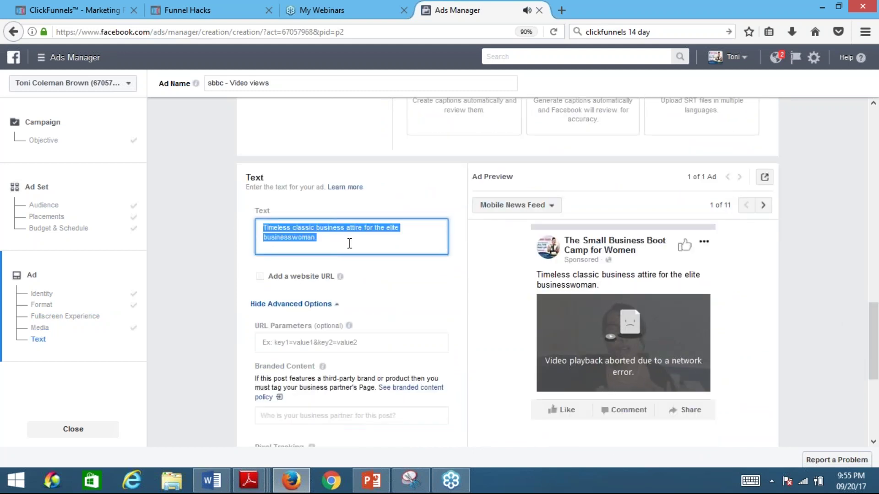
{"action": "mouse_move", "coordinate": [575, 338]}
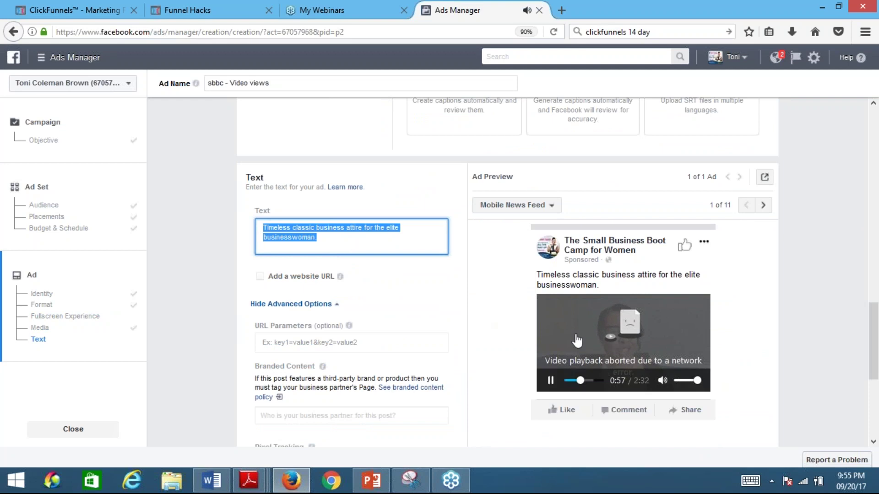
{"action": "left_click", "coordinate": [551, 378]}
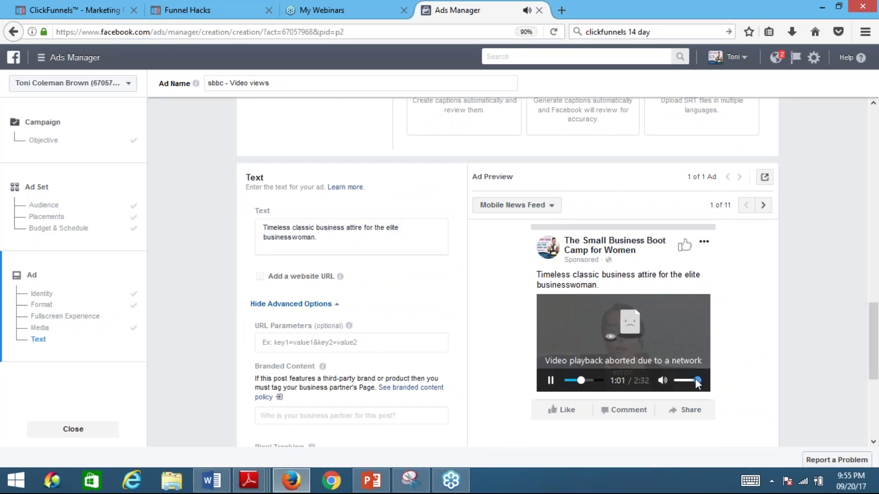
{"action": "left_click_drag", "start_coordinate": [697, 380], "coordinate": [671, 384]}
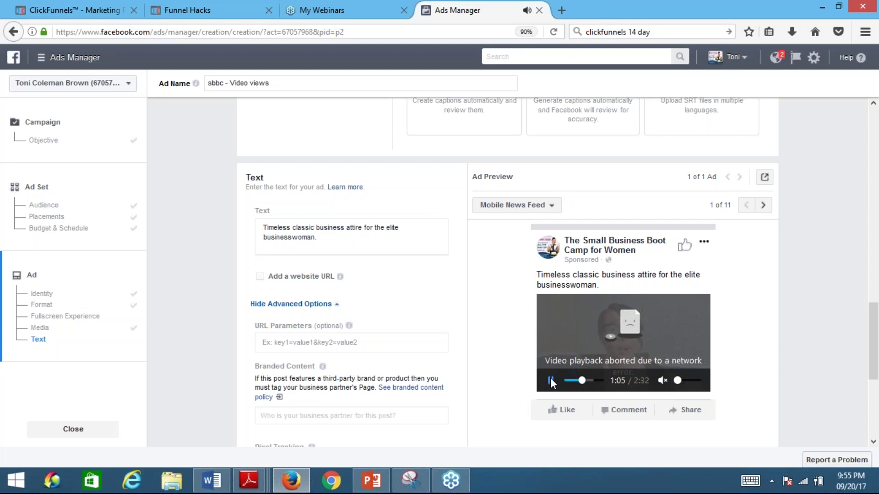
{"action": "left_click_drag", "start_coordinate": [581, 377], "coordinate": [566, 378]}
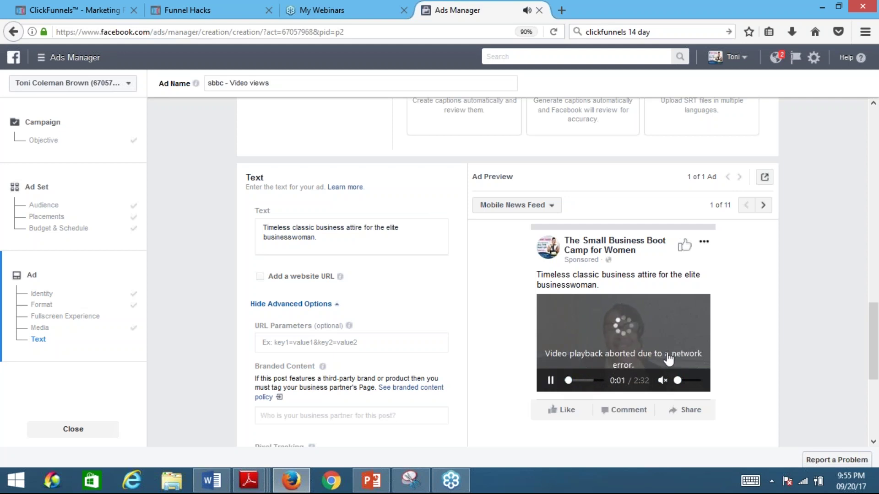
Replace the ad text with "Smart and Savvy Business Women are attending this event. Get your ticket now.".
{"action": "scroll", "coordinate": [876, 326], "scroll_direction": "up", "scroll_amount": 3}
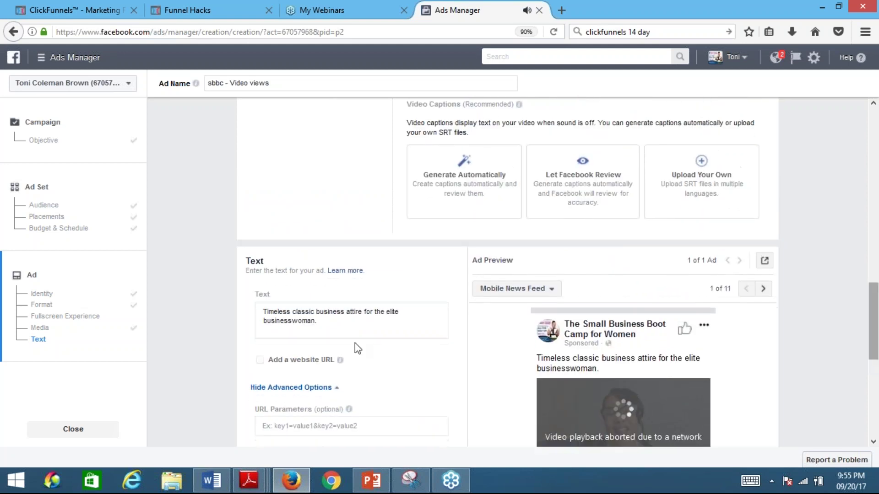
{"action": "left_click", "coordinate": [329, 324]}
{"action": "left_click_drag", "start_coordinate": [329, 324], "coordinate": [253, 315]}
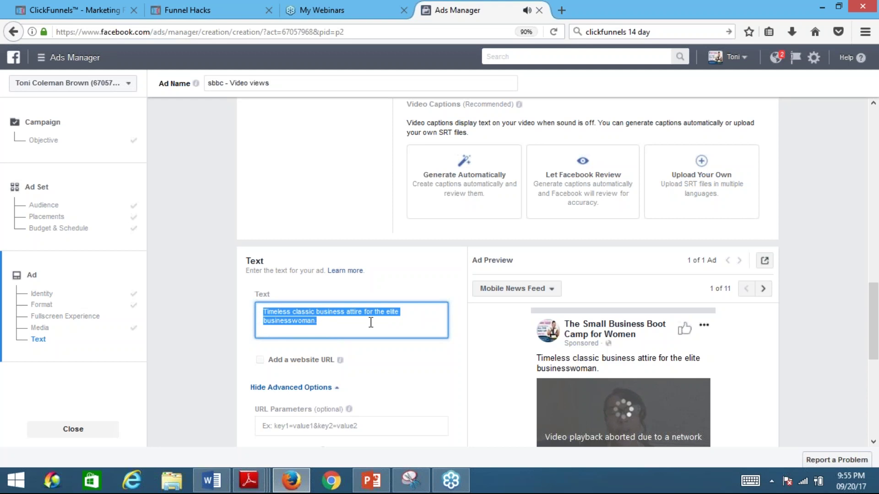
{"action": "type", "text": "Smart an"}
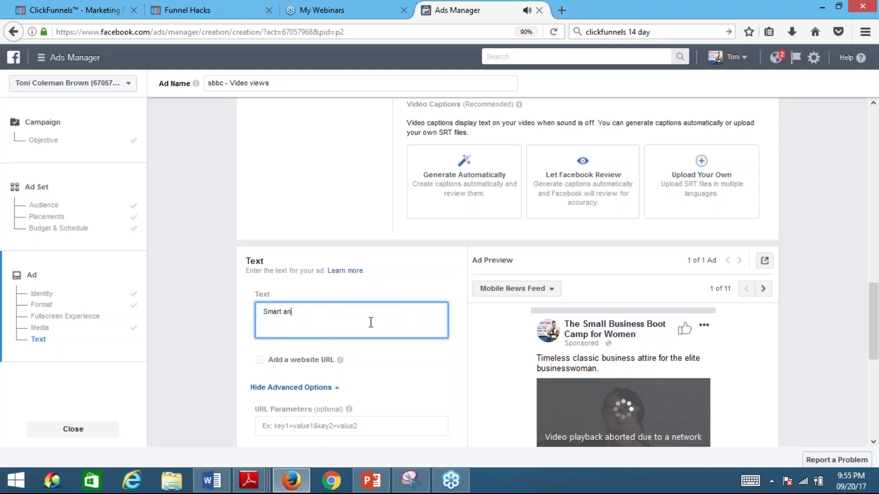
{"action": "type", "text": "d Savy Business "}
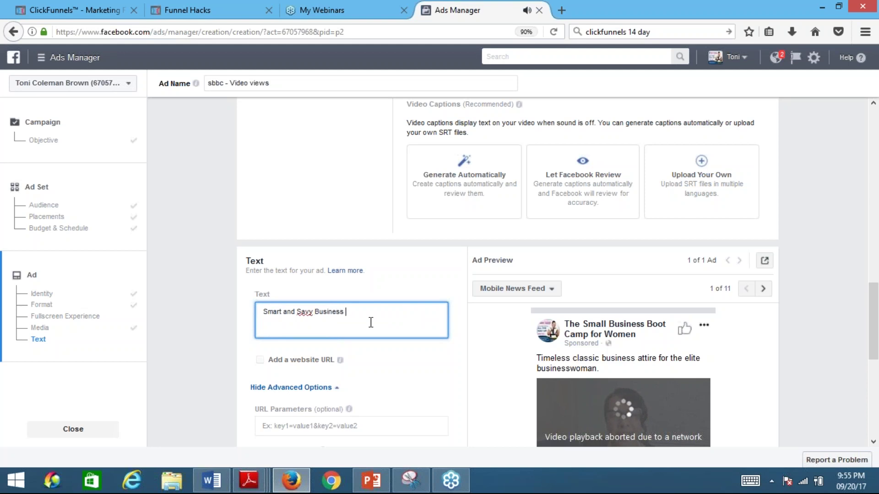
{"action": "type", "text": "Women are attending the"}
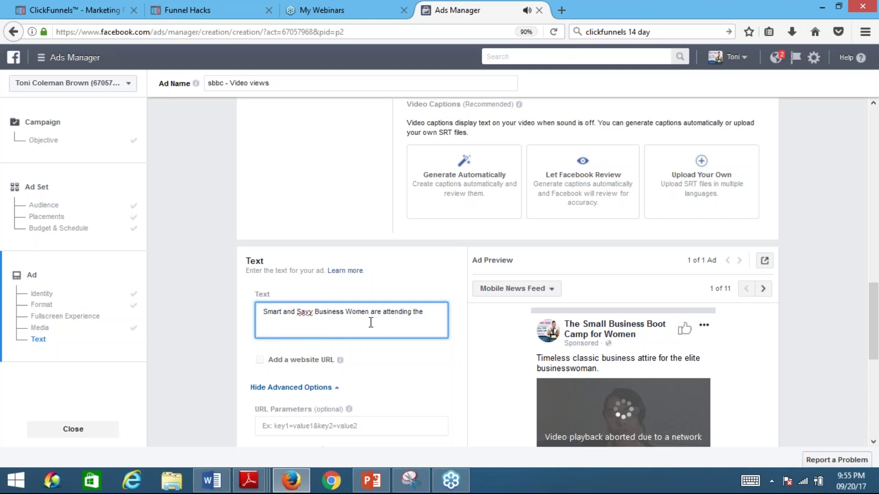
{"action": "key", "text": "BackSpace"}
{"action": "key", "text": "BackSpace"}
{"action": "type", "text": "i"}
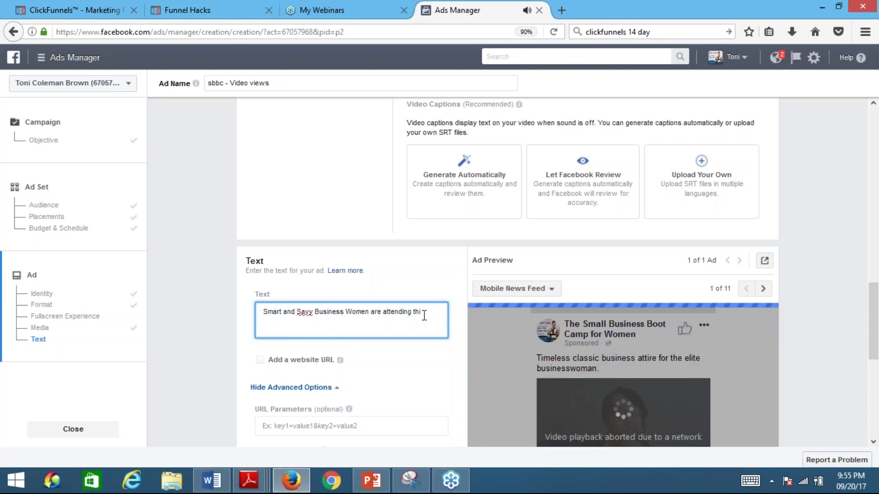
{"action": "type", "text": "s even"}
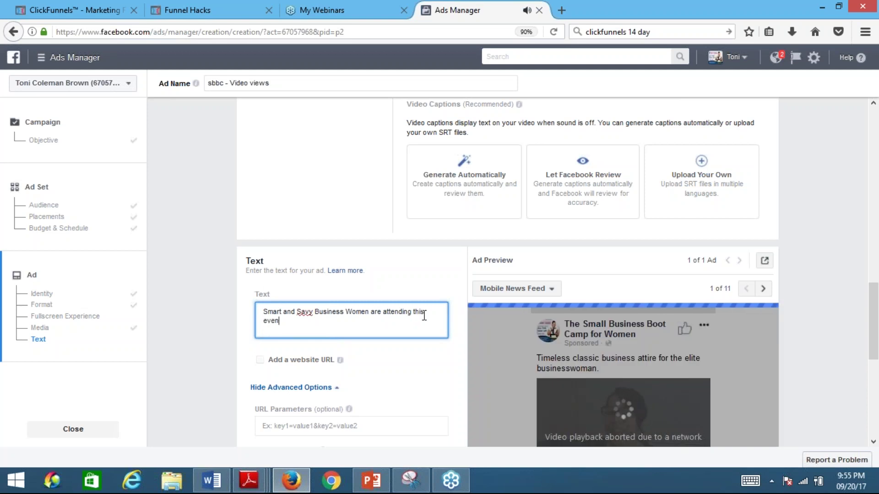
{"action": "type", "text": "t. Get your ticke"}
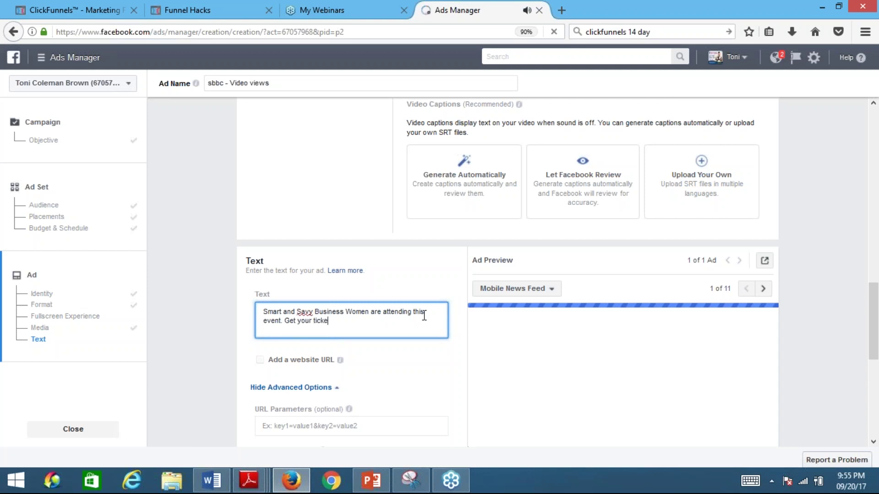
{"action": "type", "text": "t now."}
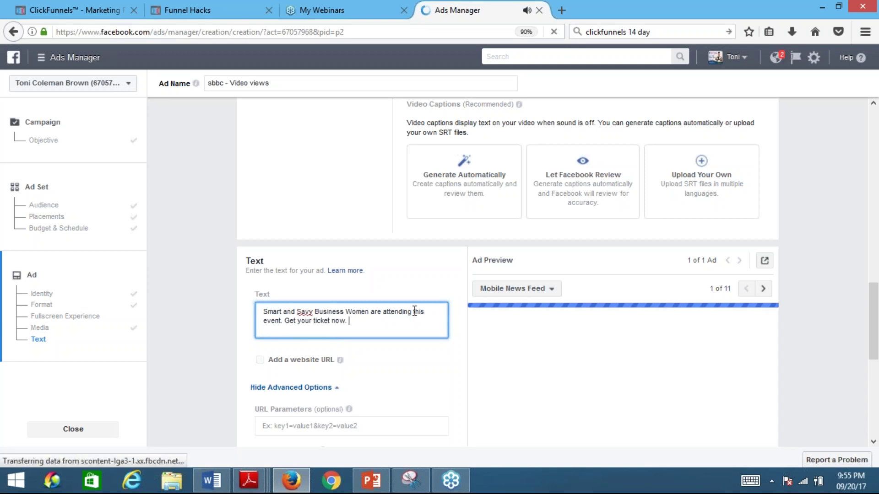
{"action": "left_click", "coordinate": [310, 314]}
{"action": "type", "text": "v"}
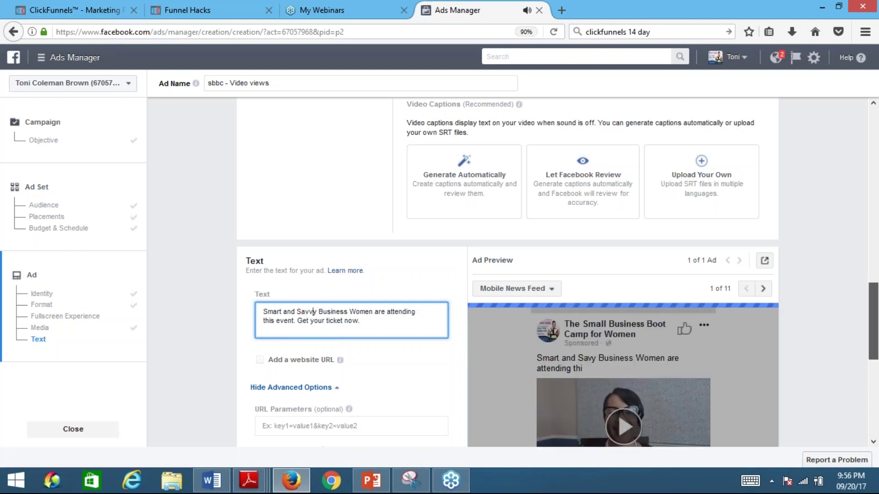
Examine the ad preview with the new text and the list of placements available for previewing.
{"action": "scroll", "coordinate": [875, 320], "scroll_direction": "down", "scroll_amount": 2}
{"action": "scroll", "coordinate": [876, 324], "scroll_direction": "down", "scroll_amount": 2}
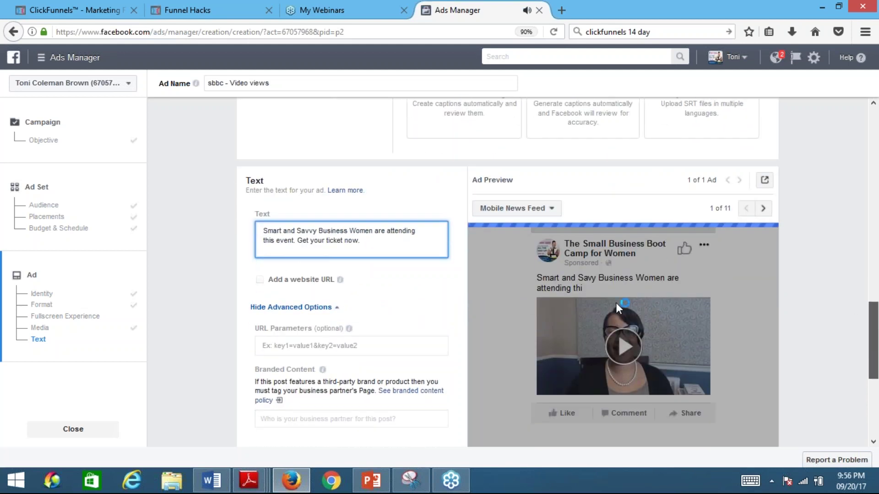
{"action": "scroll", "coordinate": [616, 303], "scroll_direction": "down", "scroll_amount": 1}
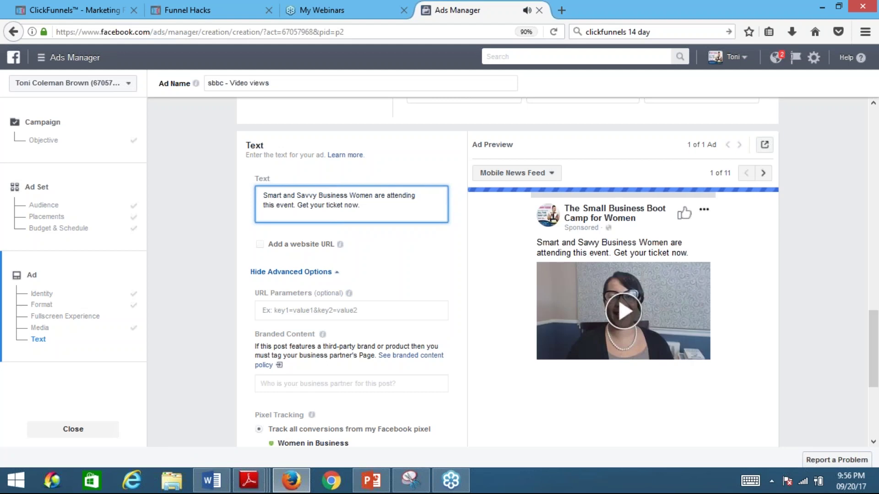
{"action": "left_click", "coordinate": [551, 173]}
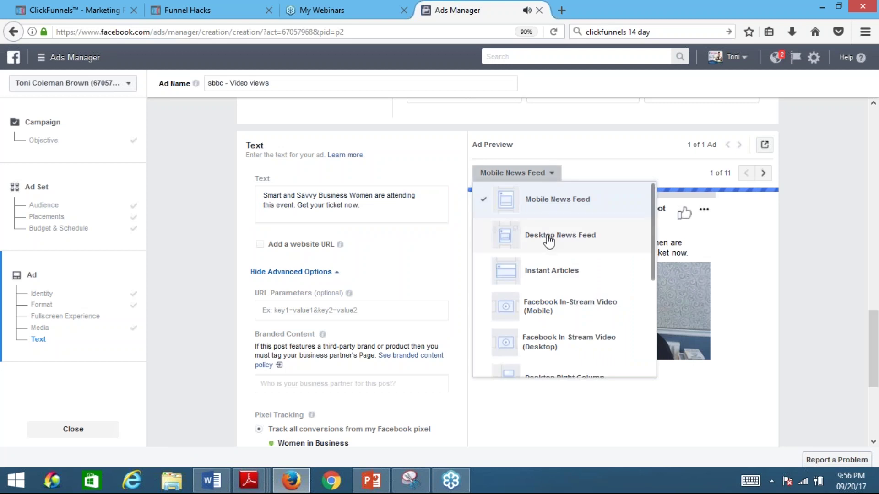
{"action": "left_click", "coordinate": [582, 173]}
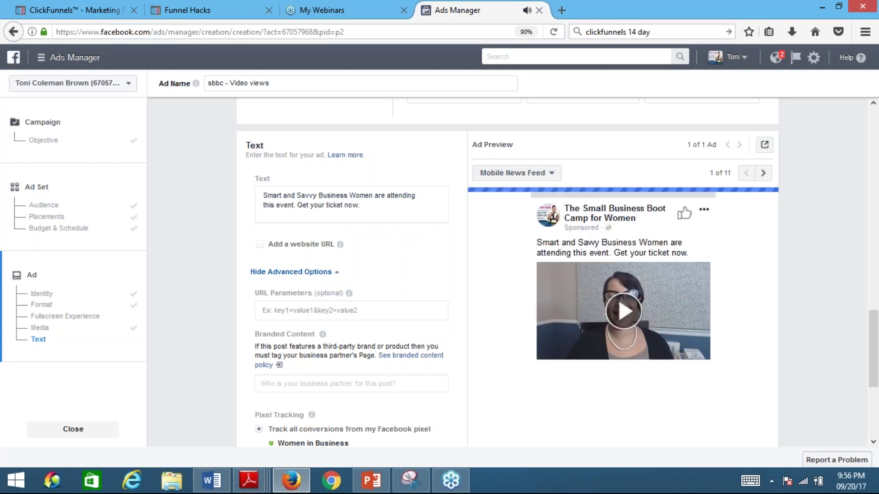
Collapse the advanced options below the ad text.
{"action": "scroll", "coordinate": [876, 339], "scroll_direction": "down", "scroll_amount": 2}
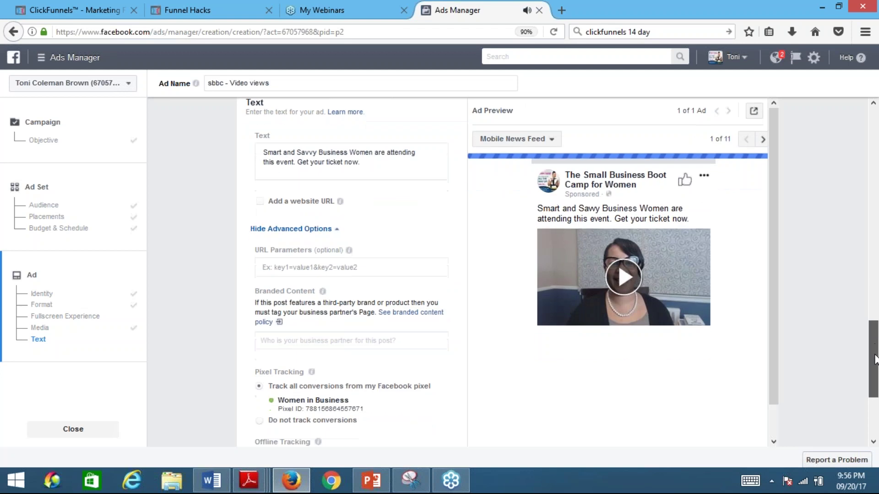
{"action": "scroll", "coordinate": [875, 359], "scroll_direction": "down", "scroll_amount": 3}
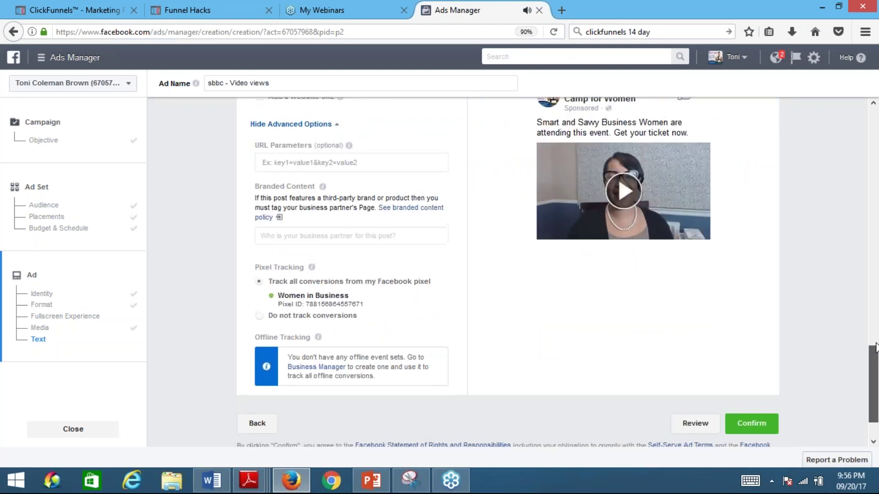
{"action": "scroll", "coordinate": [876, 344], "scroll_direction": "up", "scroll_amount": 1}
{"action": "scroll", "coordinate": [875, 345], "scroll_direction": "up", "scroll_amount": 3}
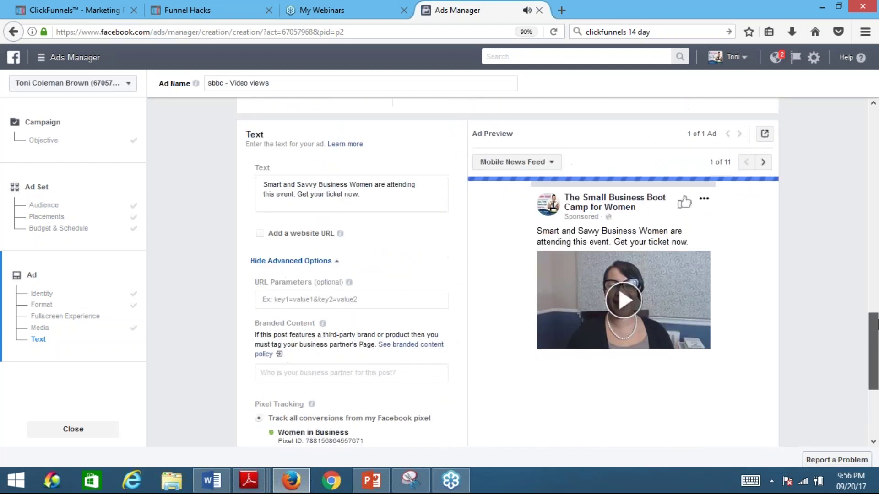
{"action": "scroll", "coordinate": [875, 321], "scroll_direction": "down", "scroll_amount": 1}
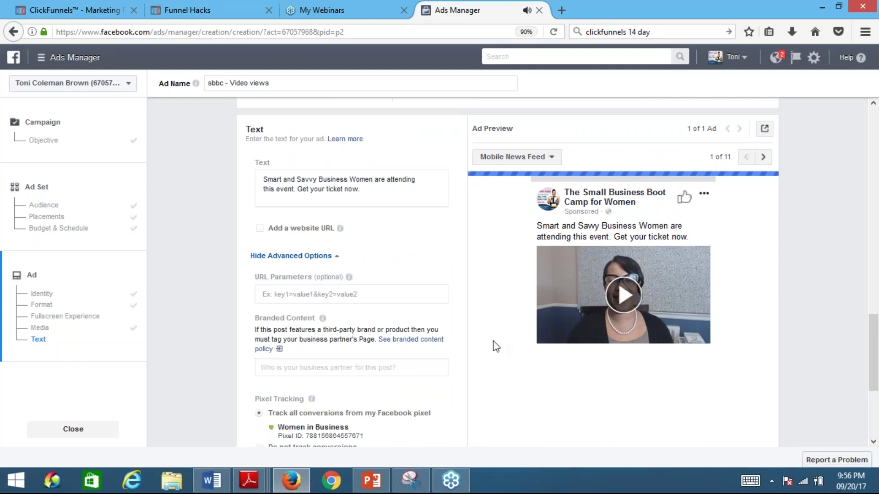
{"action": "left_click", "coordinate": [315, 256]}
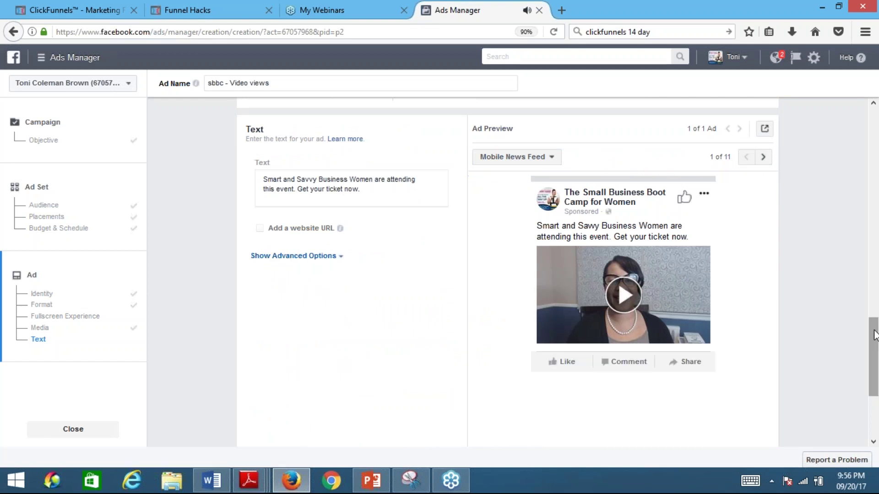
{"action": "mouse_move", "coordinate": [874, 335]}
{"action": "left_mouse_down"}
{"action": "mouse_move", "coordinate": [876, 400]}
{"action": "mouse_move", "coordinate": [874, 345]}
{"action": "left_mouse_up"}
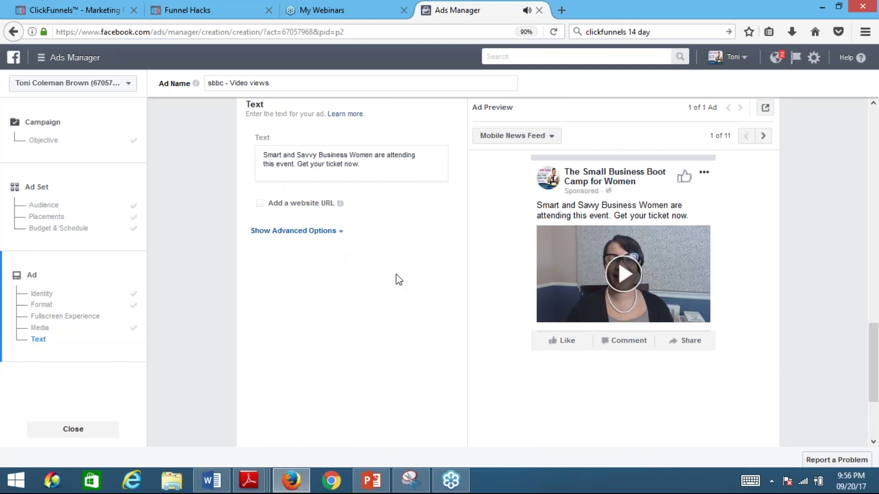
{"action": "left_click", "coordinate": [295, 231]}
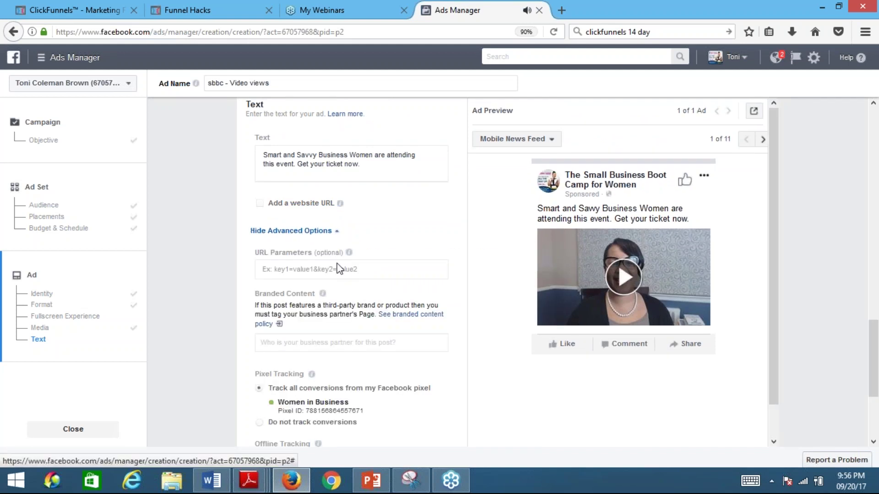
{"action": "left_click", "coordinate": [322, 269]}
{"action": "type", "text": "www.smallbusinessbootcampforwomen.com"}
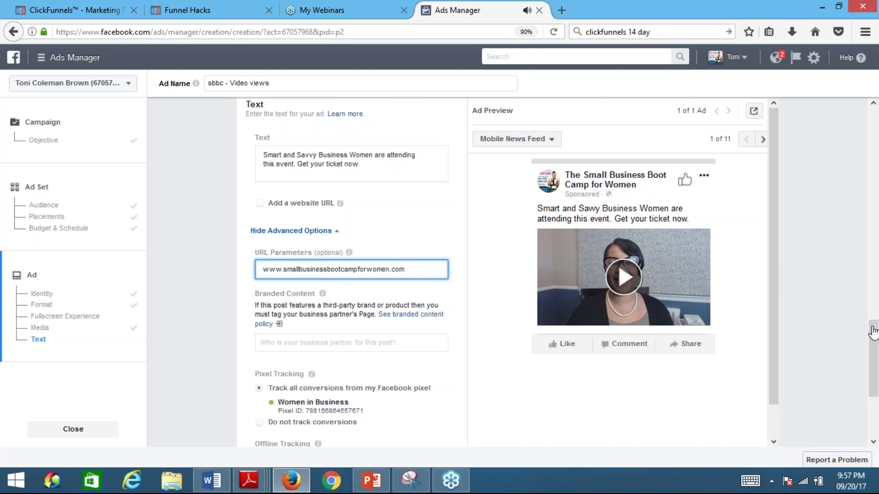
{"action": "scroll", "coordinate": [871, 353], "scroll_direction": "down", "scroll_amount": 2}
{"action": "scroll", "coordinate": [572, 364], "scroll_direction": "down", "scroll_amount": 1}
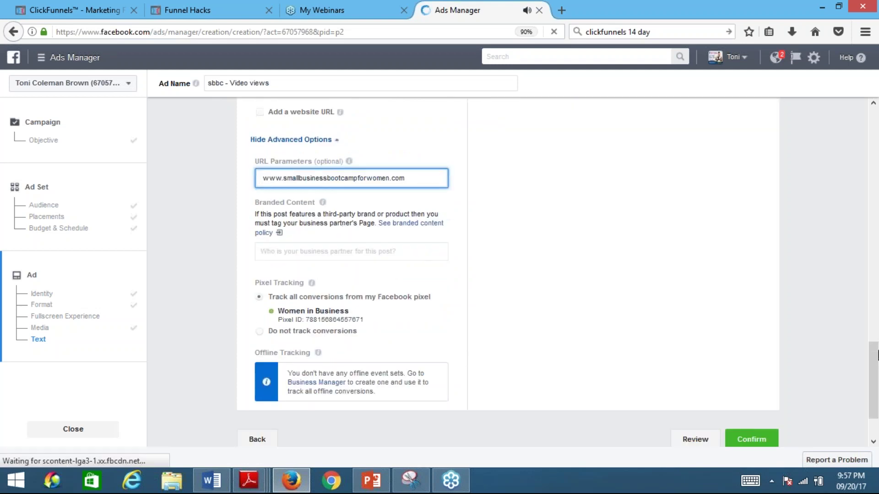
{"action": "left_click_drag", "start_coordinate": [874, 361], "coordinate": [877, 319]}
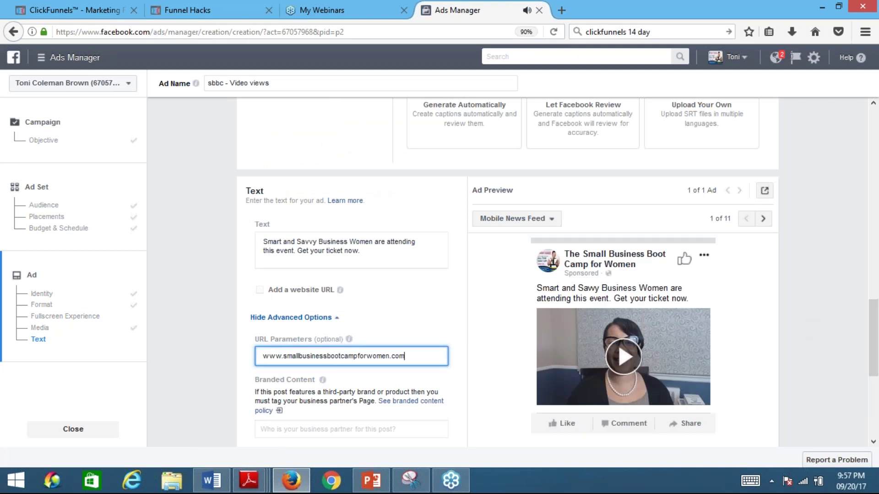
{"action": "left_click_drag", "start_coordinate": [874, 357], "coordinate": [875, 379]}
{"action": "scroll", "coordinate": [702, 316], "scroll_direction": "down", "scroll_amount": 3}
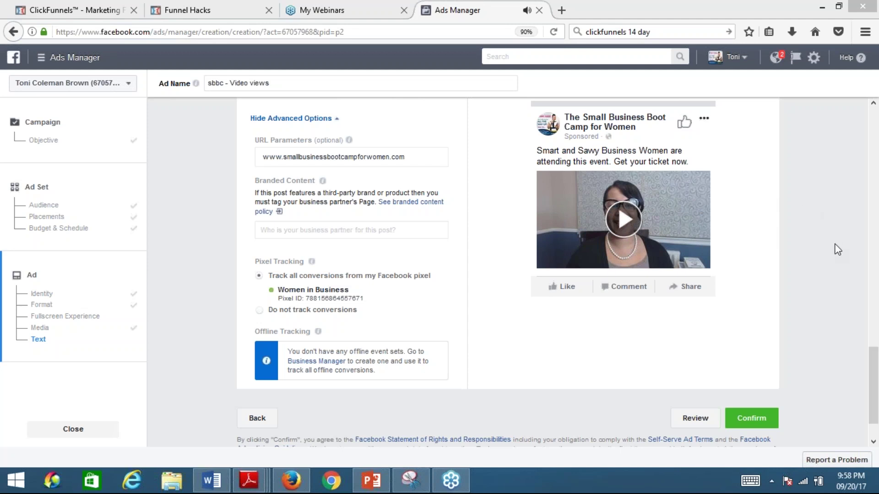
{"action": "left_click_drag", "start_coordinate": [872, 375], "coordinate": [873, 355]}
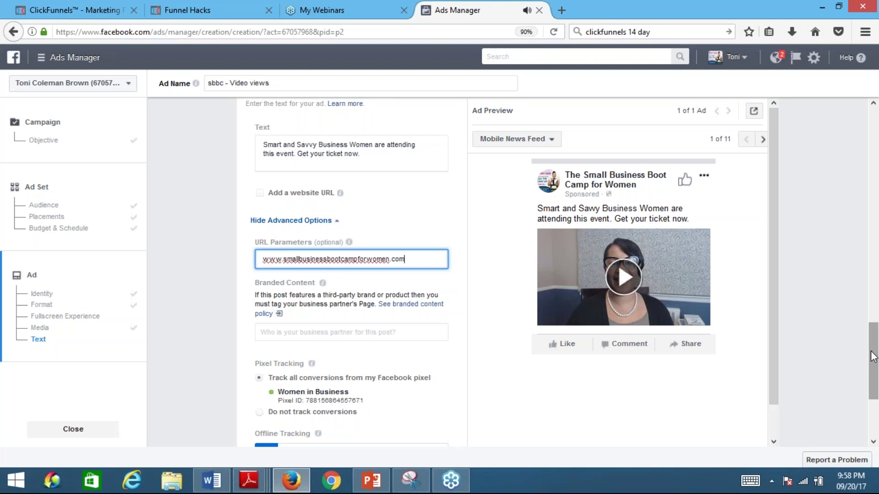
Leave the unfinished video views ad and return to the Ads Manager campaign overview.
{"action": "left_click", "coordinate": [43, 66]}
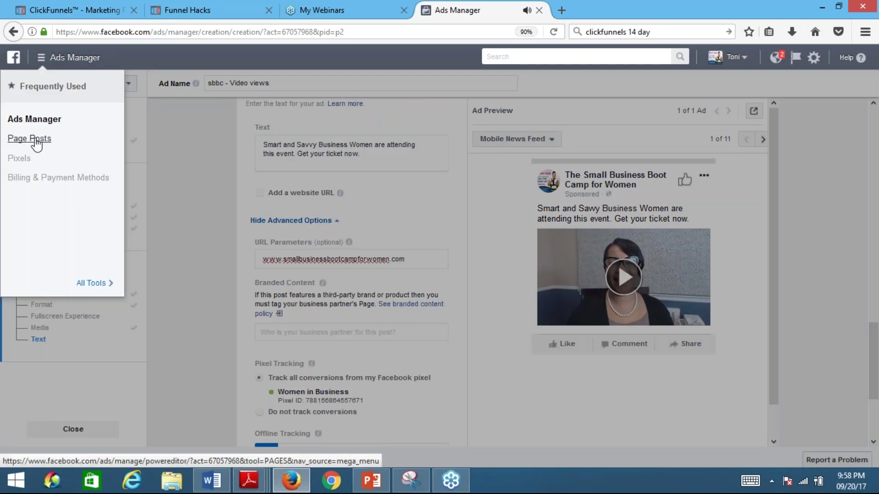
{"action": "left_click", "coordinate": [28, 123]}
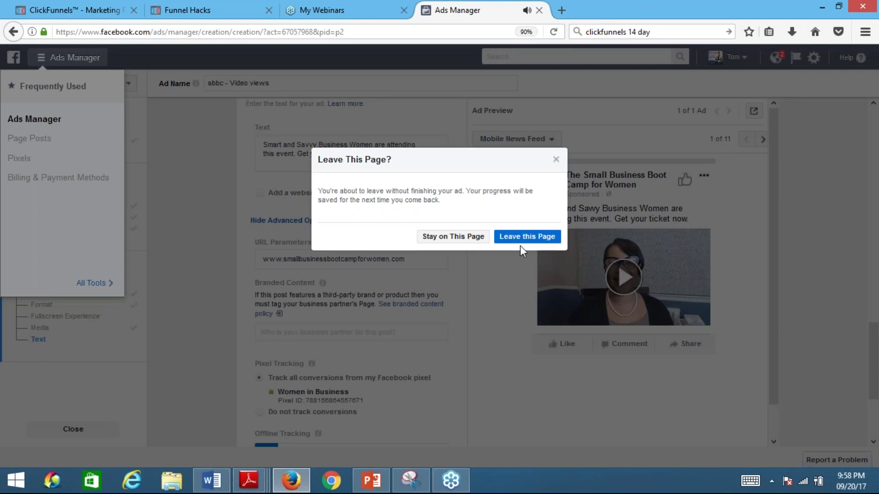
{"action": "left_click", "coordinate": [516, 239]}
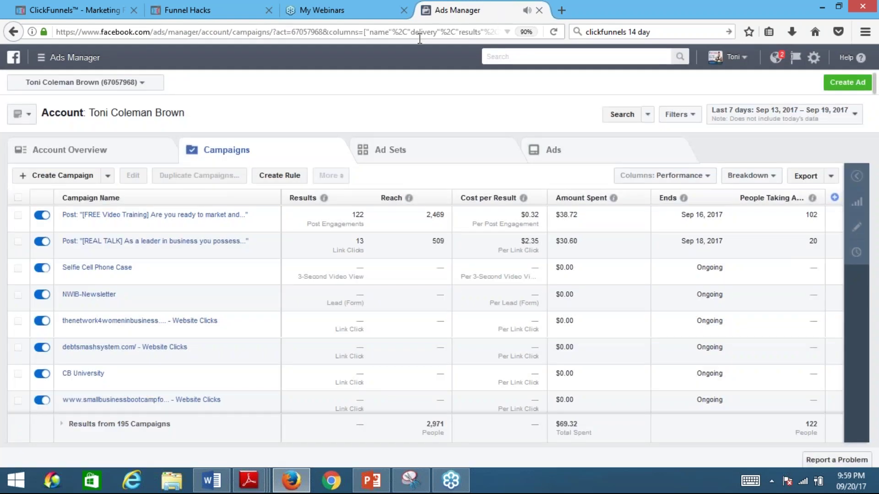
Leave Ads Manager and open the account owner's personal profile on the regular Facebook site.
{"action": "left_click", "coordinate": [338, 33]}
{"action": "type", "text": "www."}
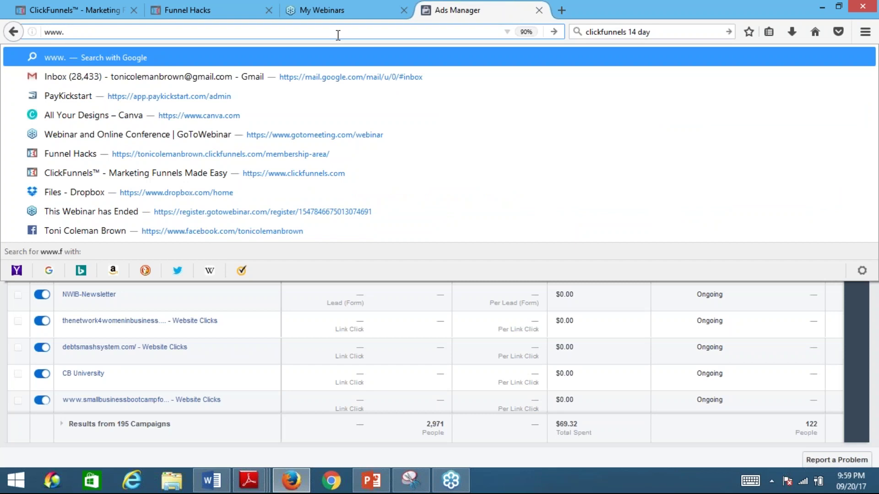
{"action": "type", "text": "fac"}
{"action": "left_click", "coordinate": [303, 78]}
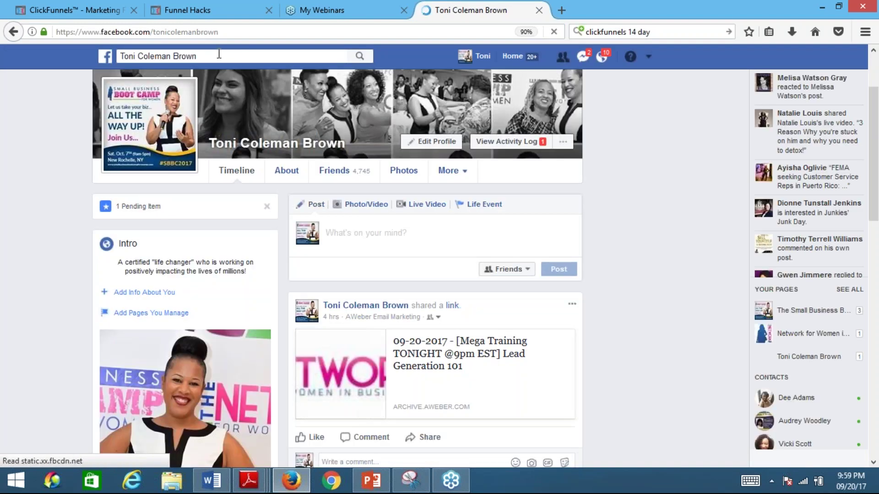
Search Facebook for "the network for women in business", limit the results to pages, and open the Network for Women in Business page.
{"action": "left_click", "coordinate": [218, 54]}
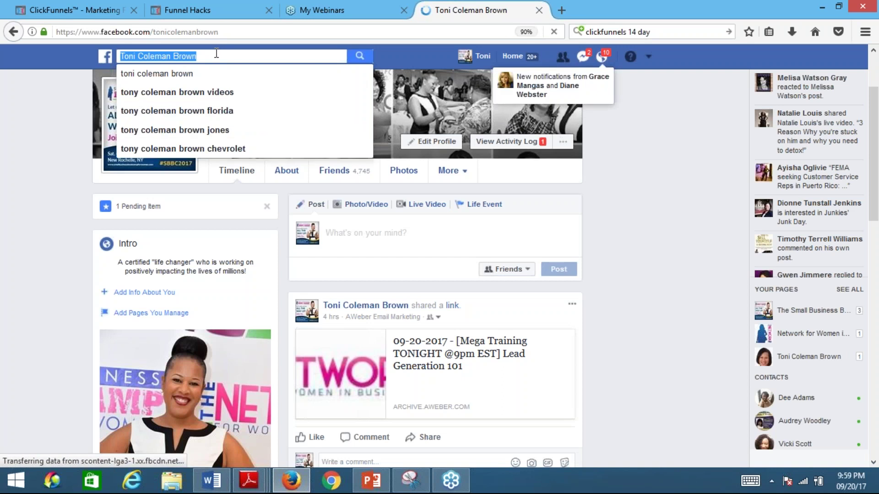
{"action": "type", "text": "then"}
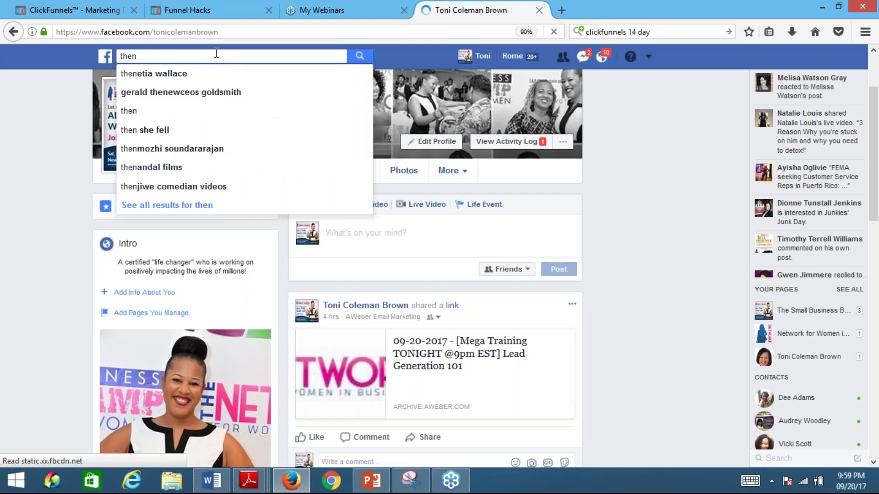
{"action": "key", "text": "BackSpace"}
{"action": "type", "text": "netw"}
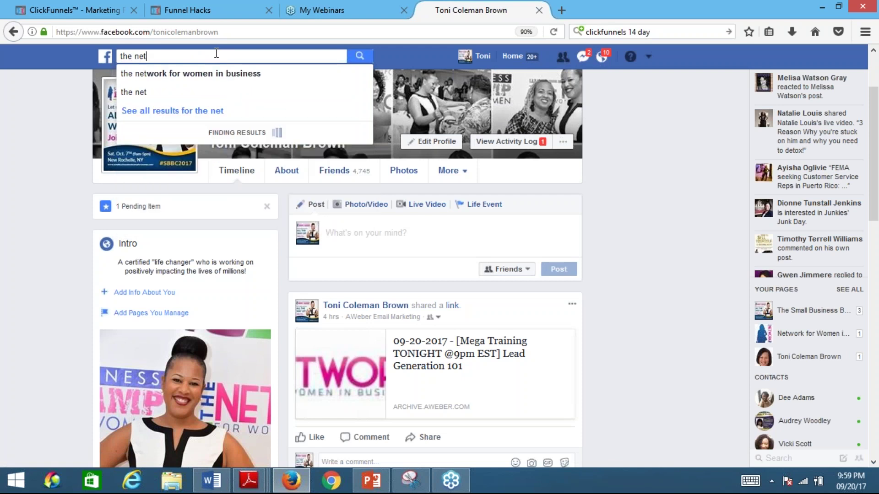
{"action": "left_click", "coordinate": [207, 76]}
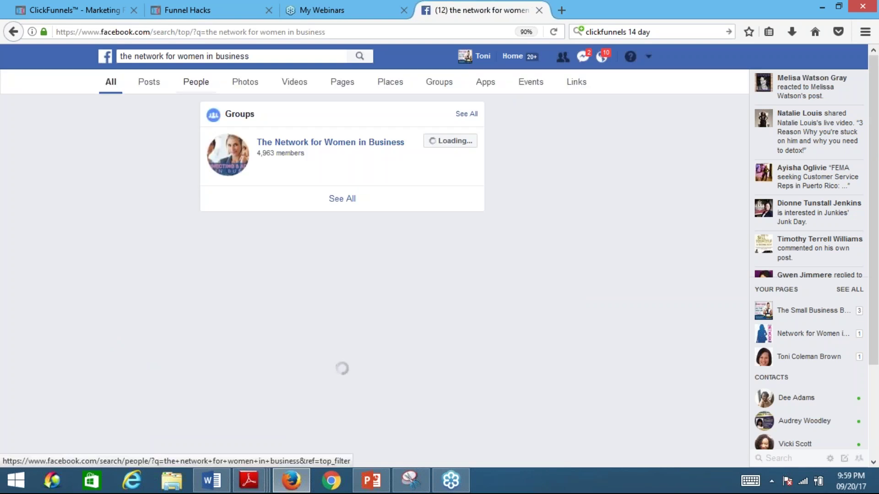
{"action": "left_click", "coordinate": [340, 85]}
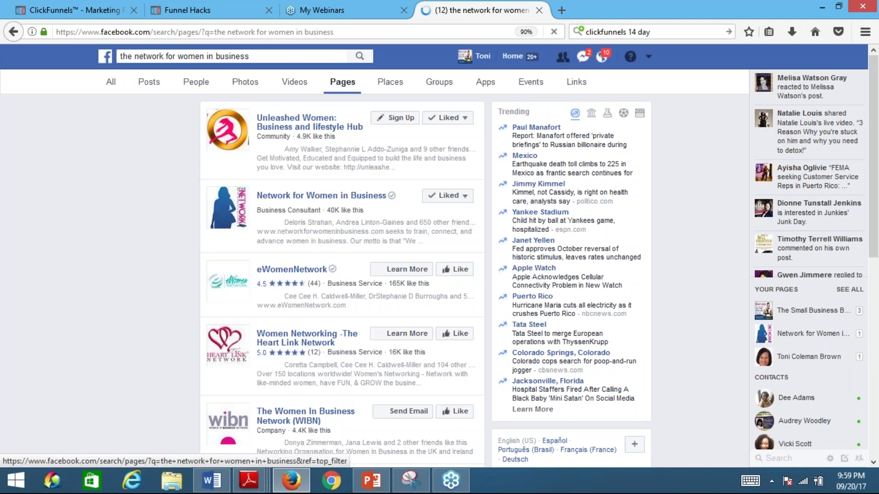
{"action": "left_click", "coordinate": [324, 197]}
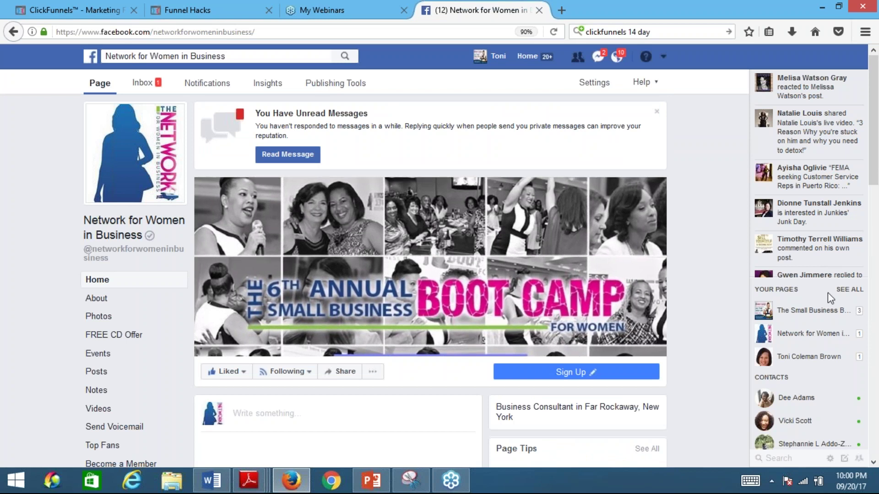
Look through the photos, posts and videos on the page's home view and open its Posts section.
{"action": "scroll", "coordinate": [717, 354], "scroll_direction": "down", "scroll_amount": 5}
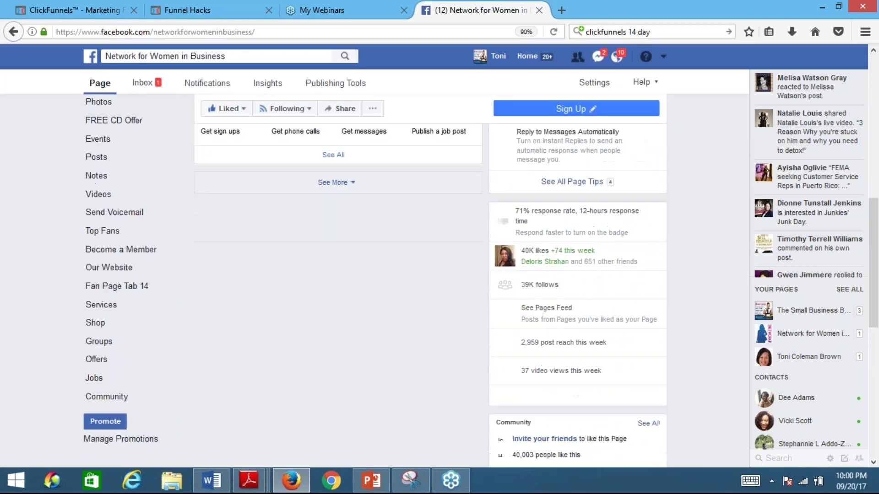
{"action": "scroll", "coordinate": [710, 350], "scroll_direction": "up", "scroll_amount": 1}
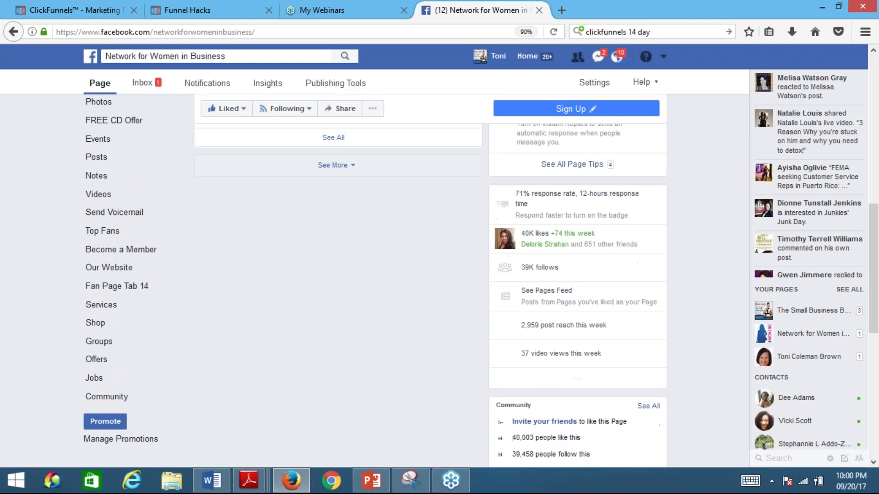
{"action": "left_click", "coordinate": [320, 200]}
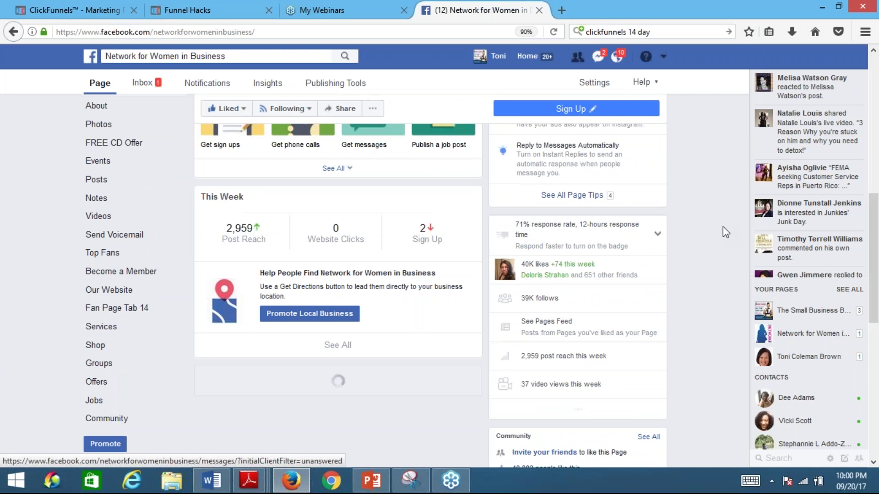
{"action": "left_click_drag", "start_coordinate": [222, 227], "coordinate": [351, 346]}
{"action": "scroll", "coordinate": [338, 275], "scroll_direction": "down", "scroll_amount": 3}
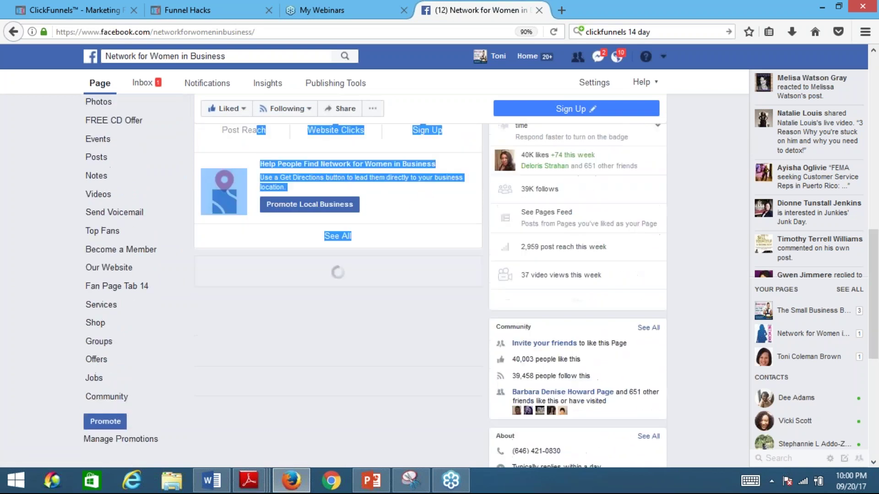
{"action": "scroll", "coordinate": [260, 266], "scroll_direction": "down", "scroll_amount": 2}
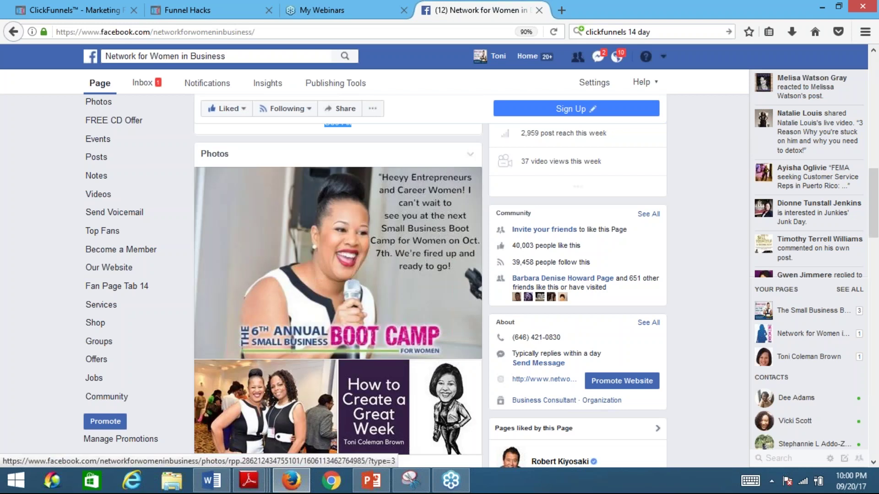
{"action": "scroll", "coordinate": [338, 275], "scroll_direction": "down", "scroll_amount": 5}
{"action": "scroll", "coordinate": [337, 275], "scroll_direction": "down", "scroll_amount": 3}
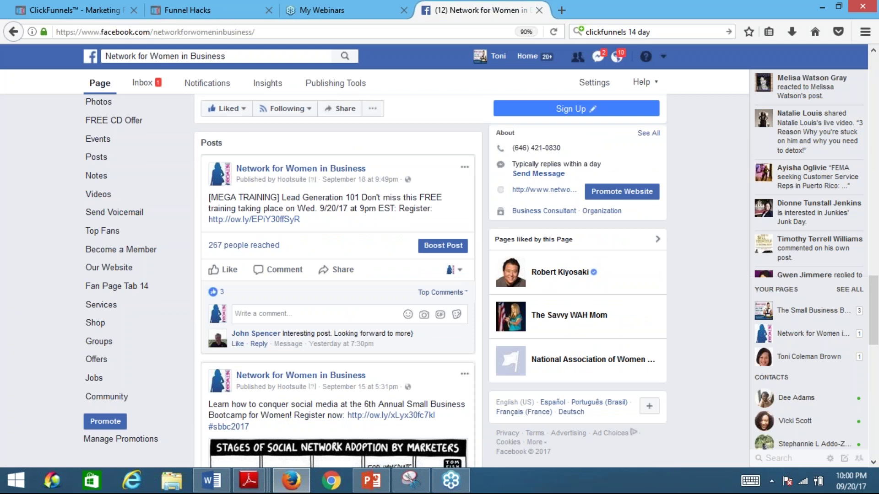
{"action": "scroll", "coordinate": [338, 274], "scroll_direction": "down", "scroll_amount": 4}
{"action": "scroll", "coordinate": [337, 275], "scroll_direction": "down", "scroll_amount": 6}
{"action": "scroll", "coordinate": [338, 275], "scroll_direction": "down", "scroll_amount": 3}
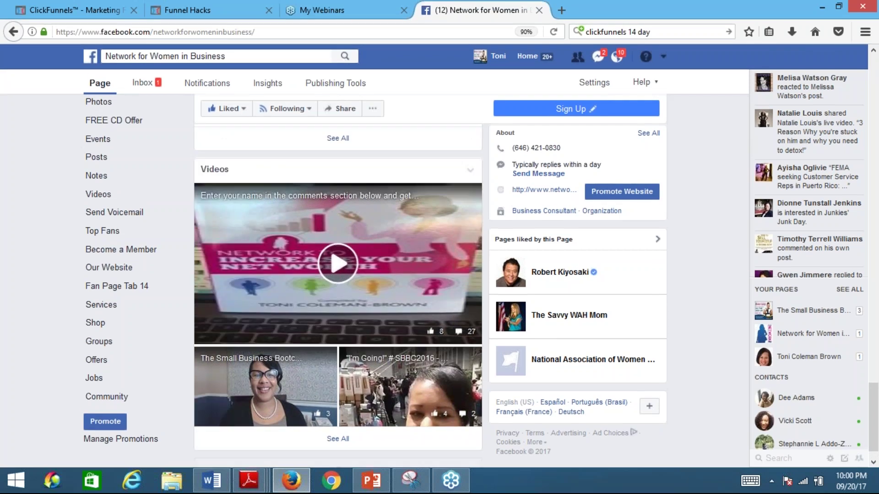
{"action": "scroll", "coordinate": [338, 275], "scroll_direction": "up", "scroll_amount": 4}
{"action": "scroll", "coordinate": [338, 274], "scroll_direction": "up", "scroll_amount": 2}
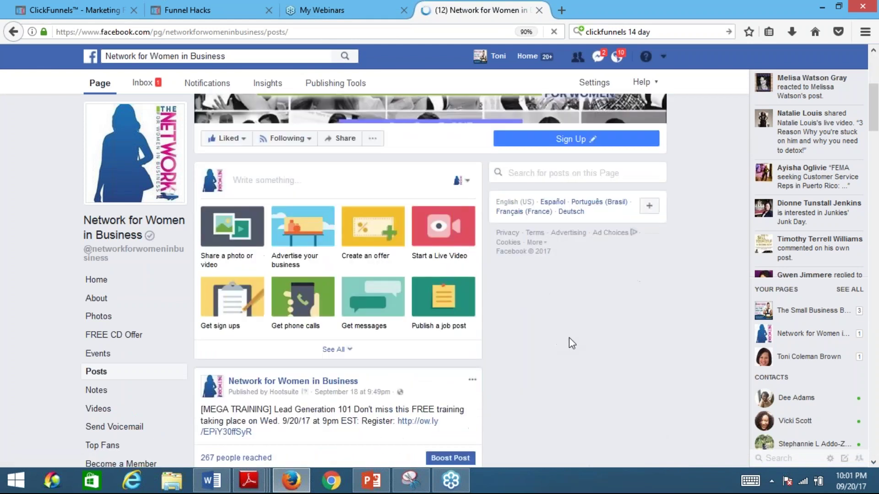
Browse the page's posts and examine the reach and boost option of the September 14 life plan post.
{"action": "scroll", "coordinate": [572, 344], "scroll_direction": "down", "scroll_amount": 10}
{"action": "scroll", "coordinate": [338, 295], "scroll_direction": "down", "scroll_amount": 7}
{"action": "scroll", "coordinate": [338, 295], "scroll_direction": "down", "scroll_amount": 2}
{"action": "scroll", "coordinate": [339, 295], "scroll_direction": "up", "scroll_amount": 2}
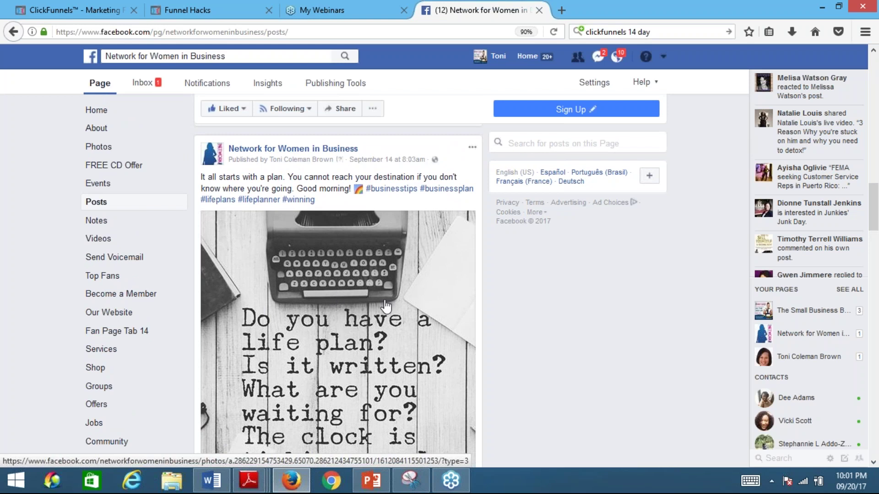
{"action": "scroll", "coordinate": [628, 315], "scroll_direction": "down", "scroll_amount": 3}
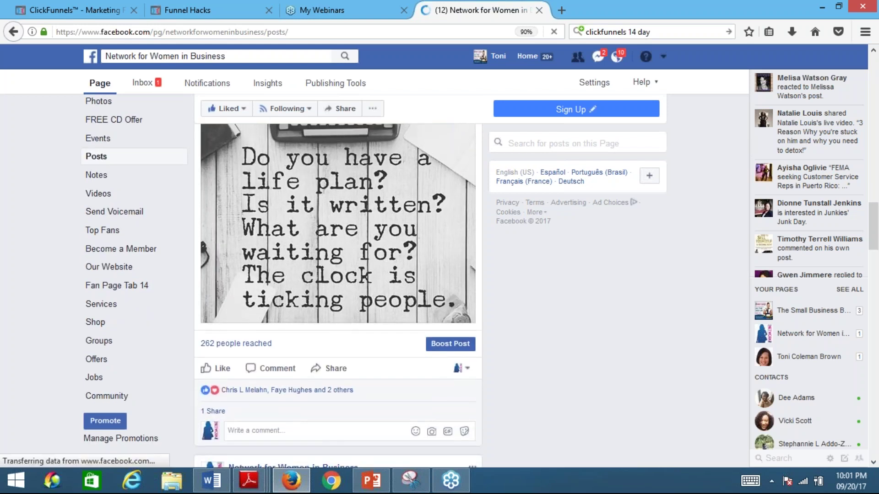
{"action": "scroll", "coordinate": [338, 238], "scroll_direction": "down", "scroll_amount": 1}
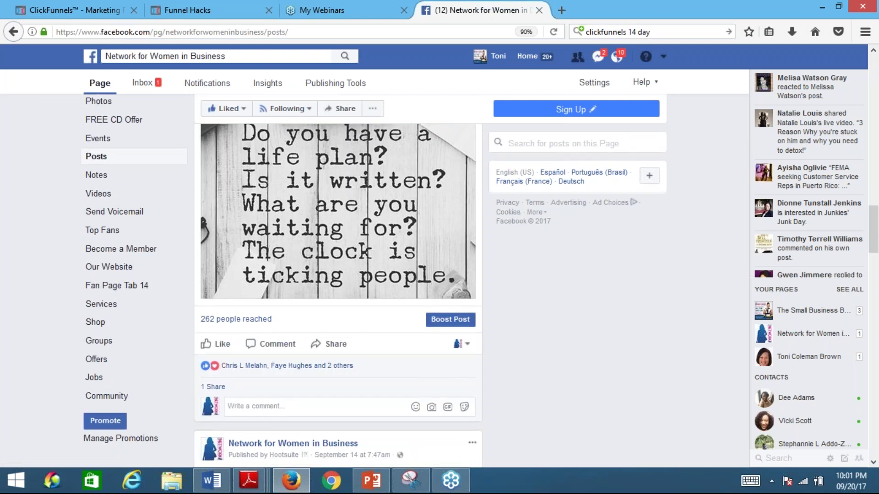
{"action": "scroll", "coordinate": [591, 318], "scroll_direction": "up", "scroll_amount": 1}
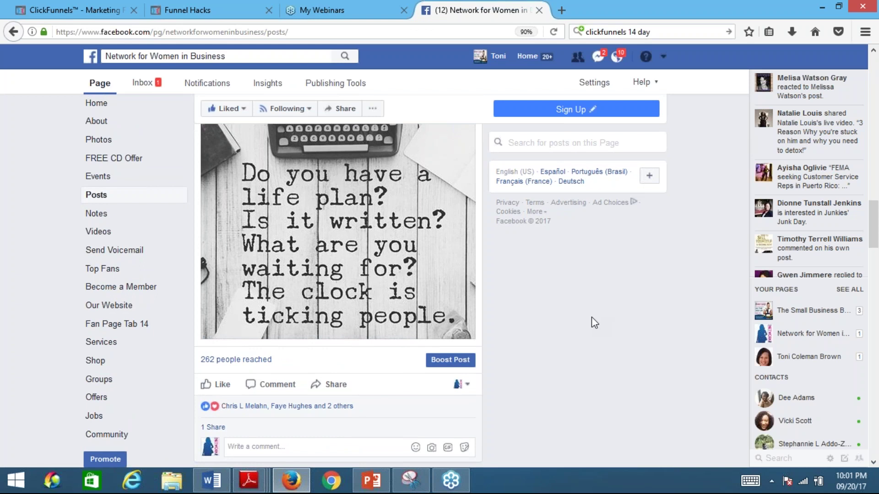
Examine the Instagram Marketing 101 posts from September 13 and 12, comparing their text, reach and boost options.
{"action": "scroll", "coordinate": [592, 316], "scroll_direction": "down", "scroll_amount": 3}
{"action": "scroll", "coordinate": [338, 284], "scroll_direction": "down", "scroll_amount": 9}
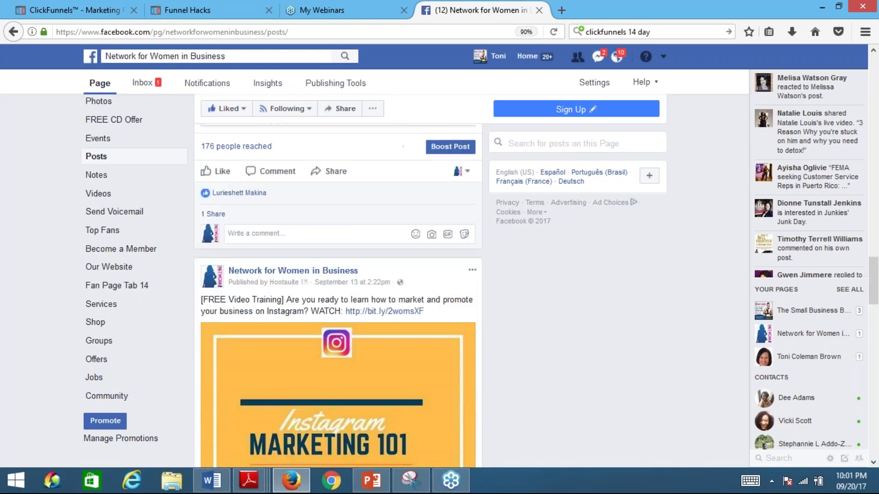
{"action": "scroll", "coordinate": [338, 283], "scroll_direction": "down", "scroll_amount": 5}
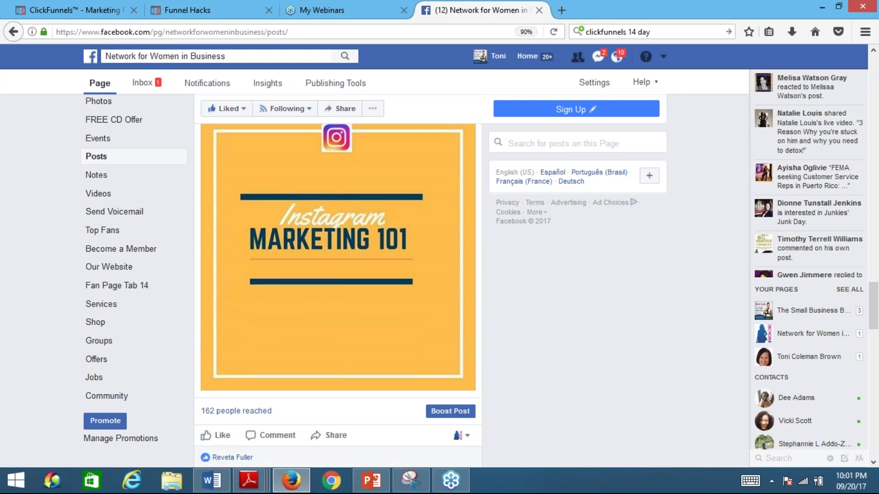
{"action": "scroll", "coordinate": [337, 283], "scroll_direction": "down", "scroll_amount": 7}
{"action": "scroll", "coordinate": [338, 283], "scroll_direction": "up", "scroll_amount": 5}
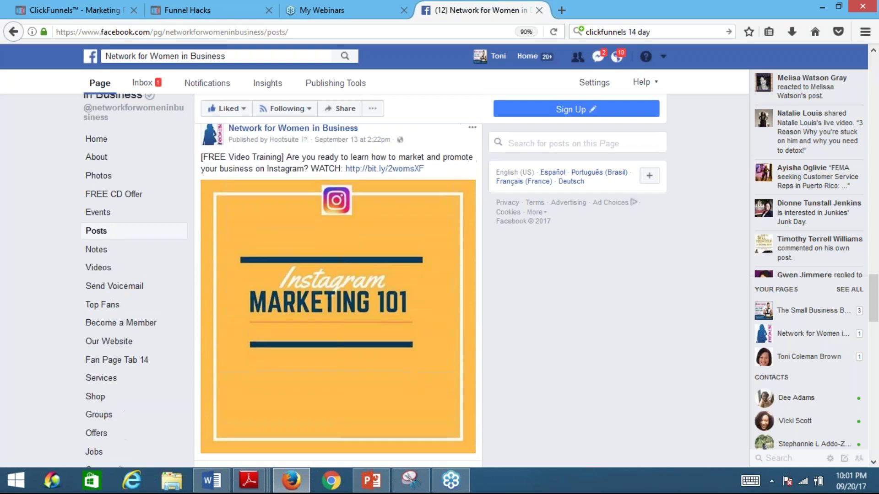
{"action": "scroll", "coordinate": [337, 284], "scroll_direction": "down", "scroll_amount": 4}
{"action": "scroll", "coordinate": [338, 284], "scroll_direction": "down", "scroll_amount": 6}
{"action": "scroll", "coordinate": [337, 284], "scroll_direction": "up", "scroll_amount": 4}
{"action": "scroll", "coordinate": [591, 324], "scroll_direction": "down", "scroll_amount": 1}
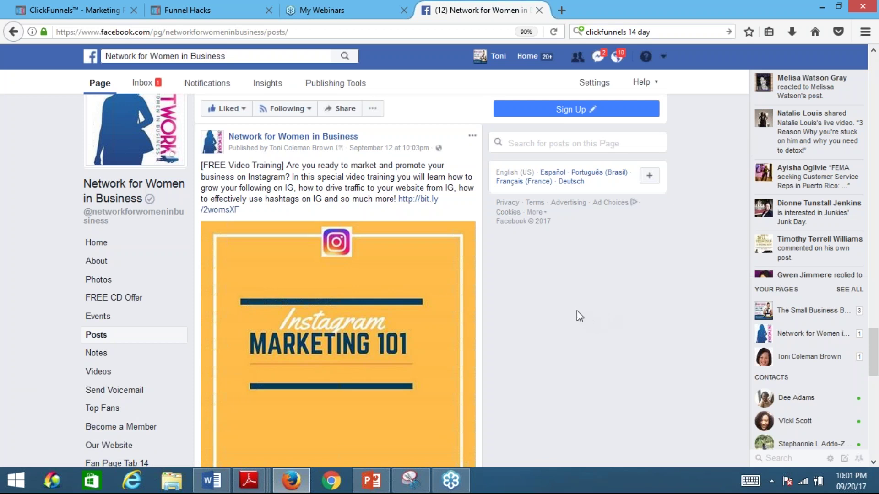
{"action": "scroll", "coordinate": [580, 318], "scroll_direction": "down", "scroll_amount": 2}
{"action": "scroll", "coordinate": [580, 318], "scroll_direction": "up", "scroll_amount": 2}
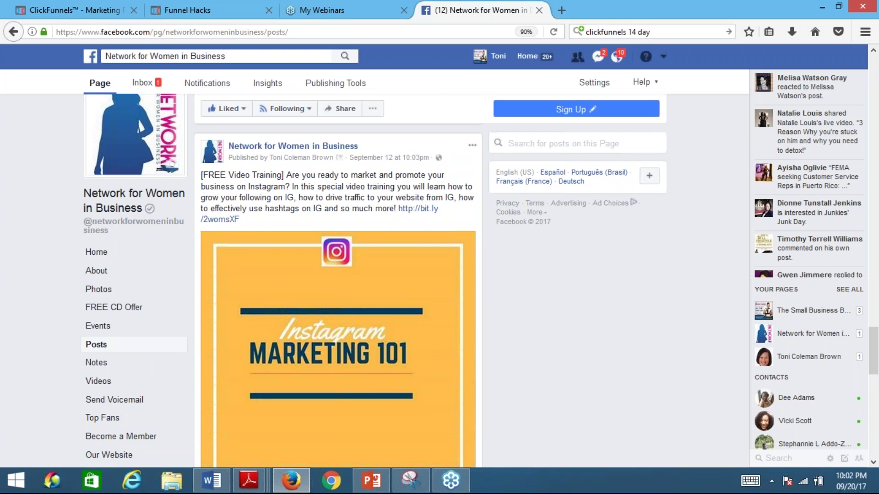
{"action": "scroll", "coordinate": [339, 283], "scroll_direction": "down", "scroll_amount": 4}
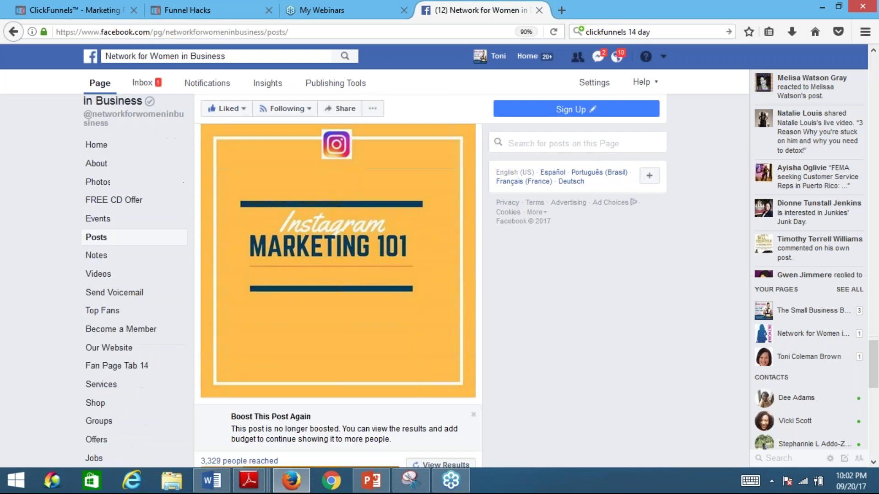
Examine the September 12 Instagram Marketing 101 post's reach, past boost notice, reactions, shares and comments.
{"action": "scroll", "coordinate": [338, 284], "scroll_direction": "up", "scroll_amount": 3}
{"action": "scroll", "coordinate": [526, 333], "scroll_direction": "down", "scroll_amount": 3}
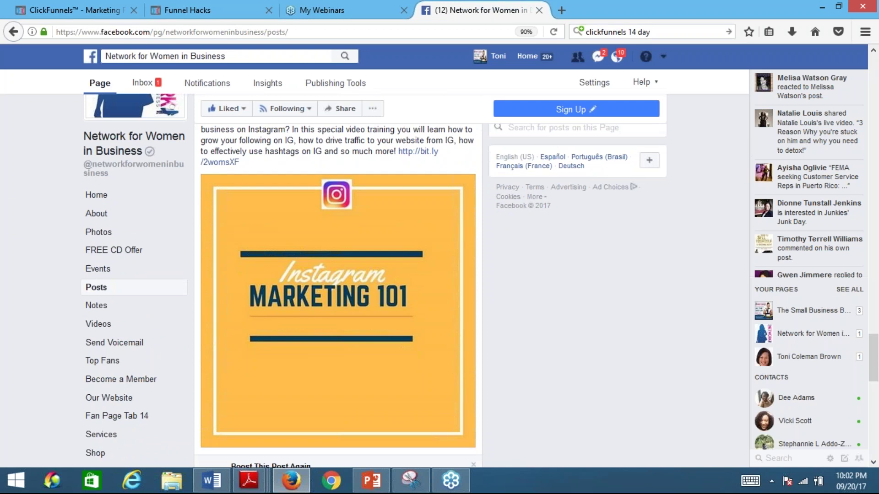
{"action": "scroll", "coordinate": [339, 297], "scroll_direction": "down", "scroll_amount": 1}
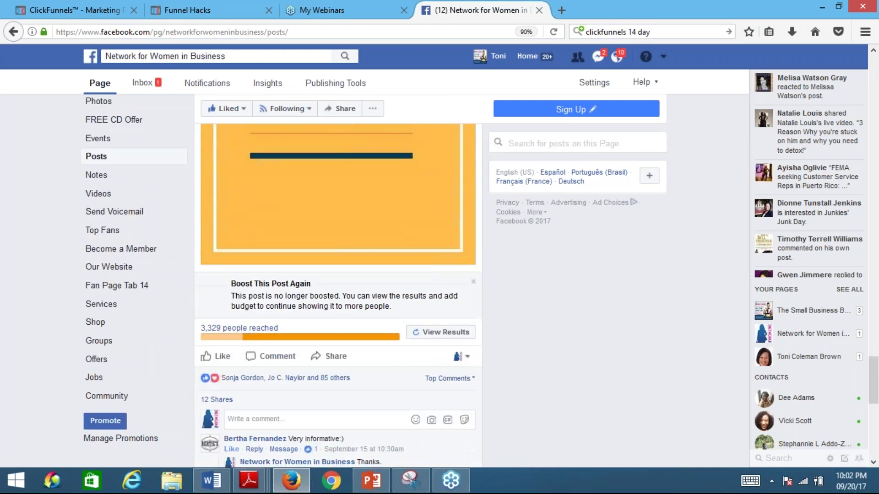
{"action": "scroll", "coordinate": [338, 283], "scroll_direction": "up", "scroll_amount": 3}
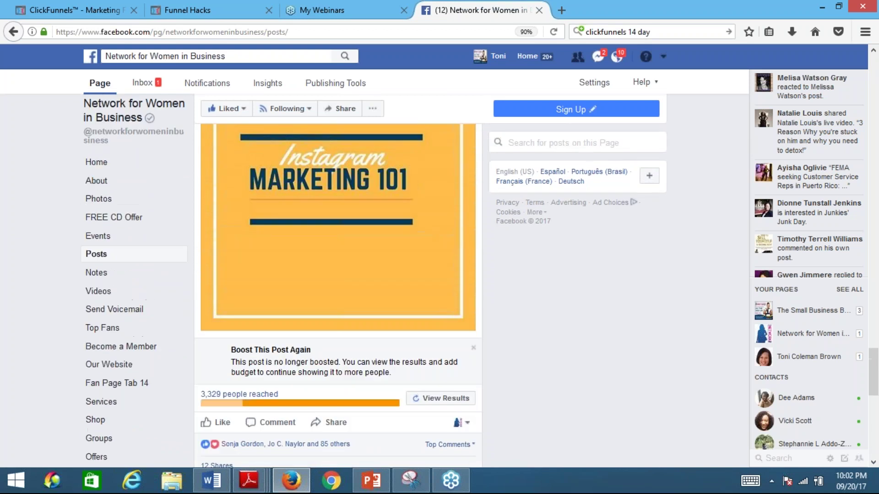
{"action": "scroll", "coordinate": [338, 284], "scroll_direction": "down", "scroll_amount": 2}
{"action": "scroll", "coordinate": [338, 283], "scroll_direction": "down", "scroll_amount": 1}
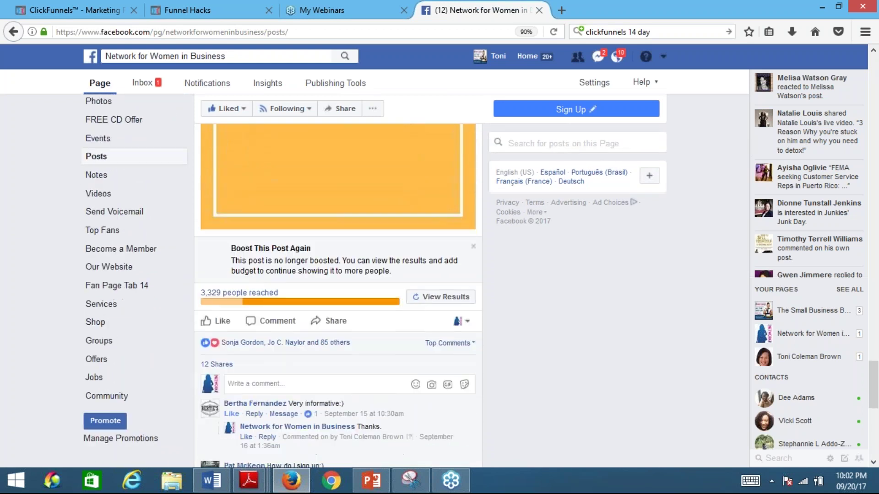
{"action": "scroll", "coordinate": [338, 284], "scroll_direction": "down", "scroll_amount": 1}
{"action": "scroll", "coordinate": [338, 284], "scroll_direction": "up", "scroll_amount": 2}
{"action": "scroll", "coordinate": [339, 284], "scroll_direction": "down", "scroll_amount": 1}
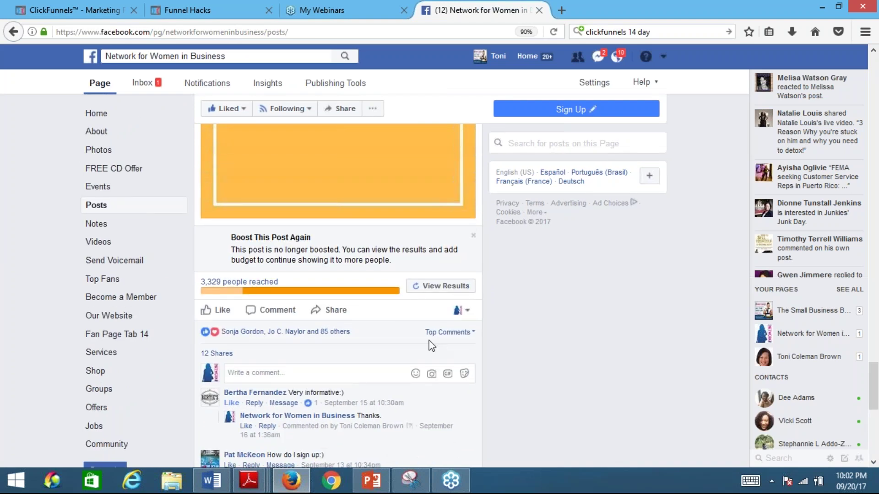
{"action": "mouse_move", "coordinate": [217, 288]}
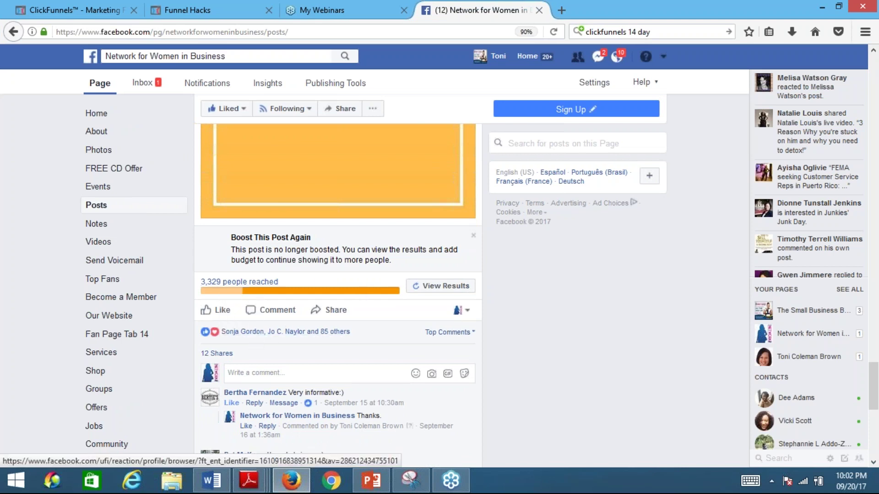
{"action": "mouse_move", "coordinate": [223, 359]}
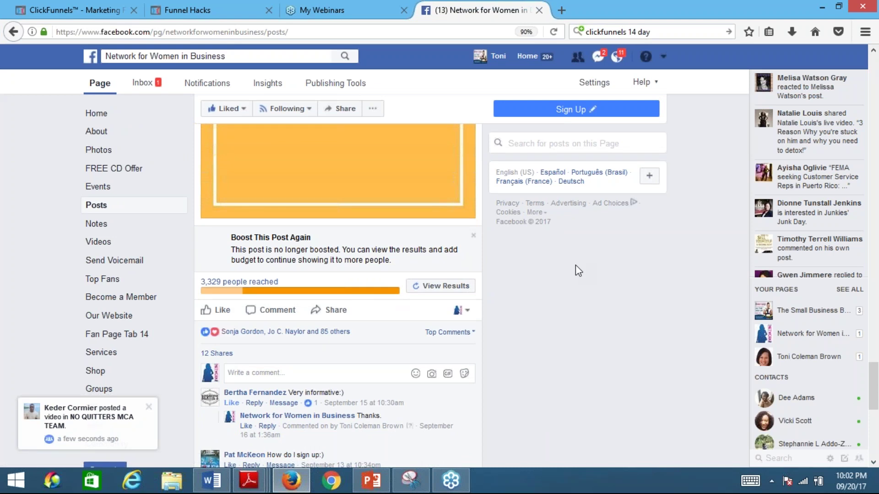
{"action": "scroll", "coordinate": [575, 271], "scroll_direction": "up", "scroll_amount": 4}
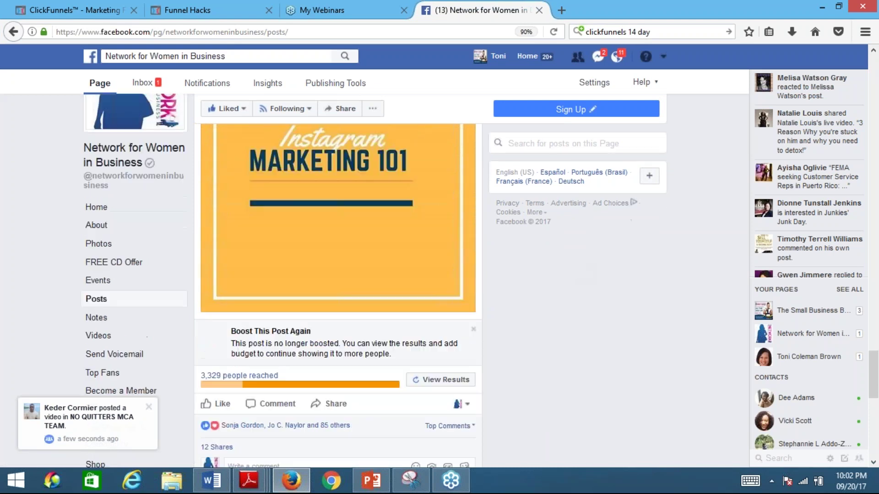
{"action": "scroll", "coordinate": [474, 280], "scroll_direction": "down", "scroll_amount": 4}
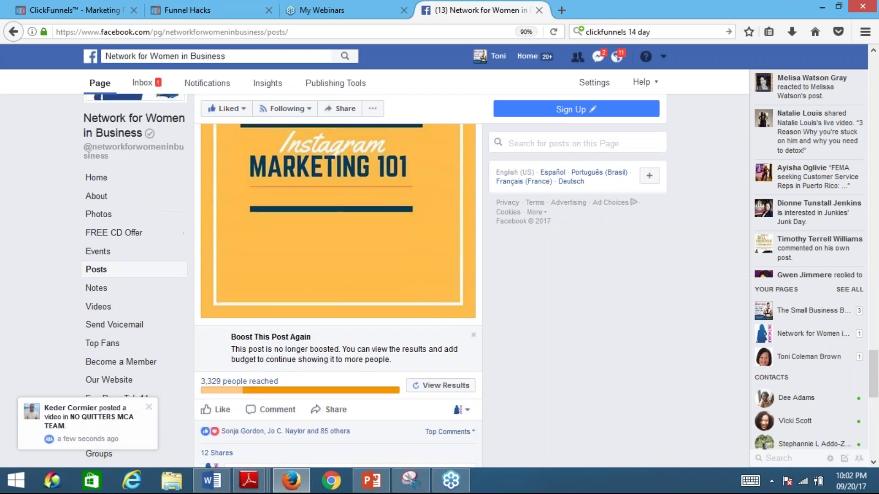
Open the boost settings for the September 13 Instagram Marketing 101 post and review its audience, budget and duration options.
{"action": "scroll", "coordinate": [559, 304], "scroll_direction": "up", "scroll_amount": 8}
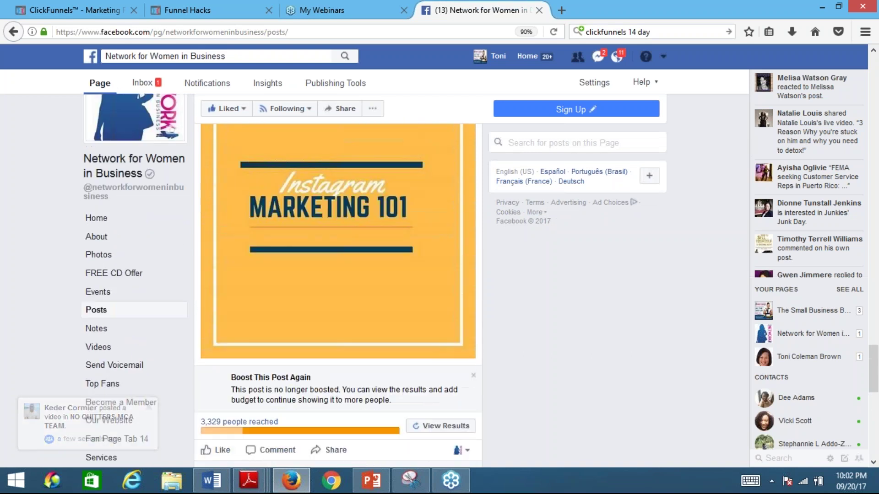
{"action": "scroll", "coordinate": [453, 315], "scroll_direction": "up", "scroll_amount": 3}
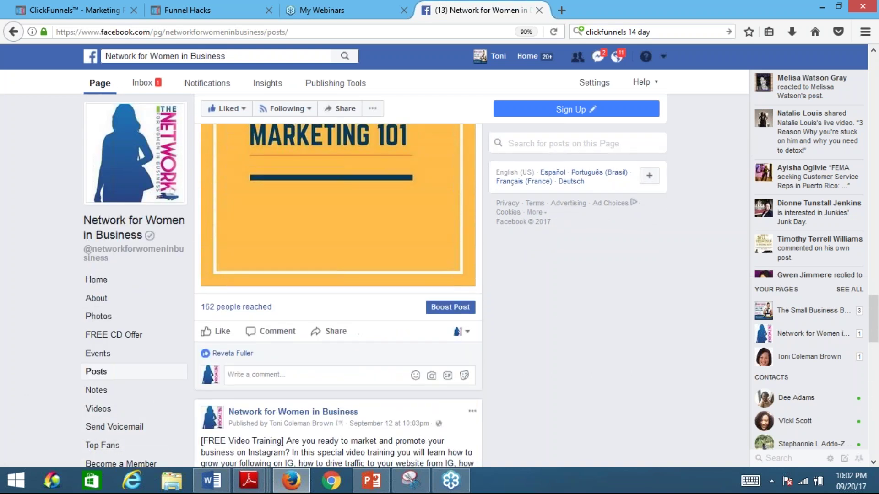
{"action": "left_click", "coordinate": [451, 315]}
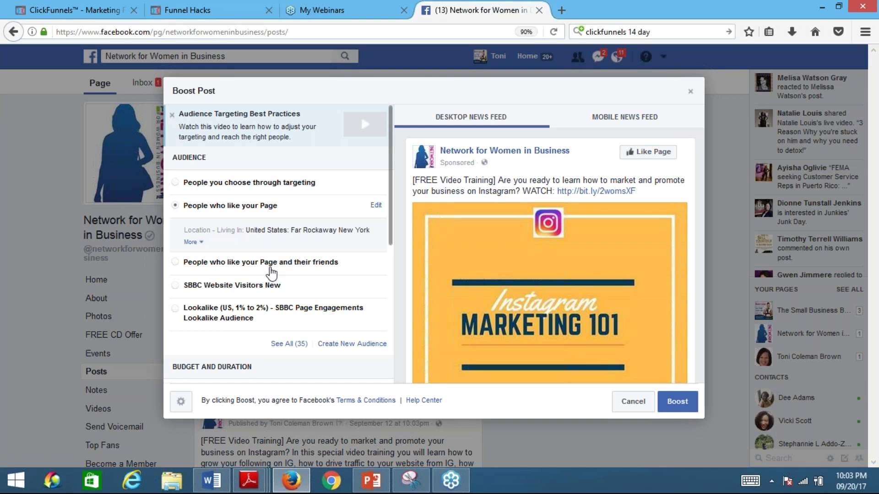
{"action": "scroll", "coordinate": [390, 242], "scroll_direction": "down", "scroll_amount": 1}
{"action": "scroll", "coordinate": [389, 241], "scroll_direction": "down", "scroll_amount": 3}
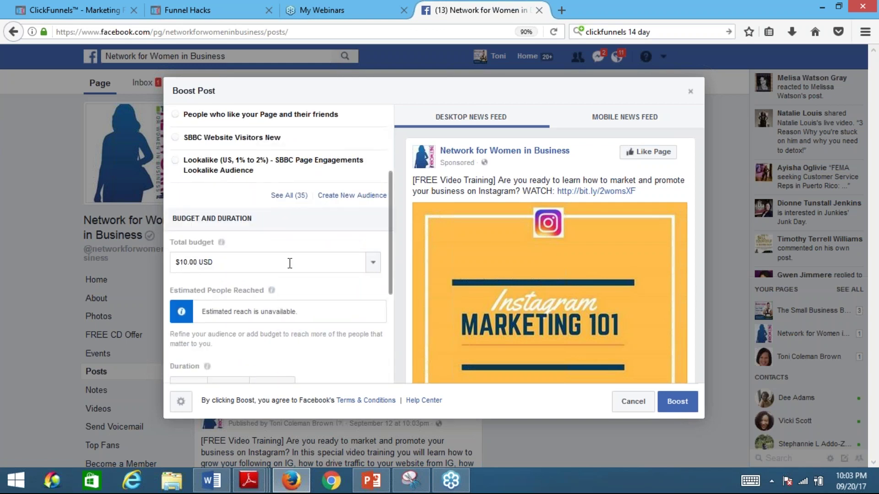
{"action": "left_click_drag", "start_coordinate": [390, 270], "coordinate": [392, 313]}
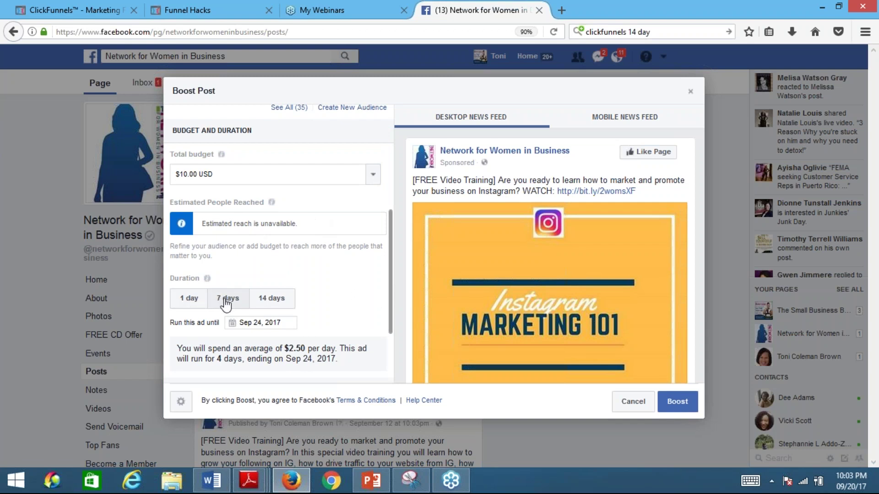
Check the boost's end-date calendar, pixel tracking and payment sections, and close the boost settings without boosting the post.
{"action": "left_click", "coordinate": [249, 323]}
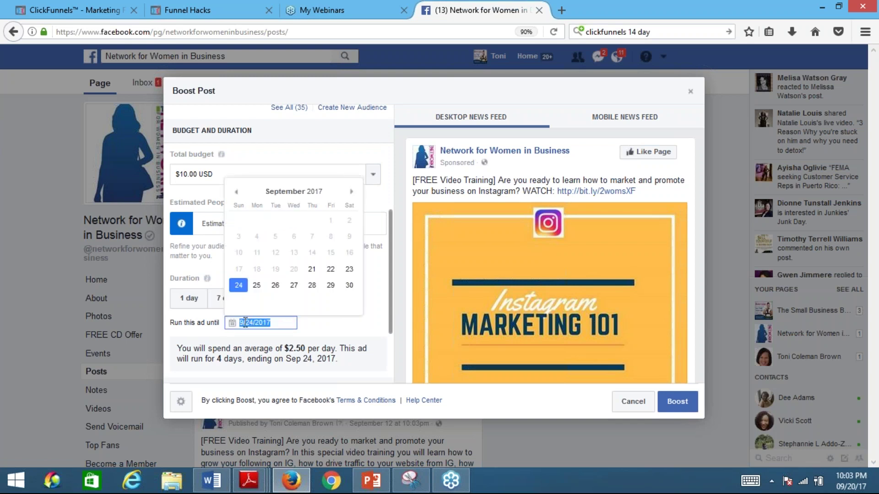
{"action": "left_click", "coordinate": [388, 302]}
{"action": "left_click", "coordinate": [388, 308]}
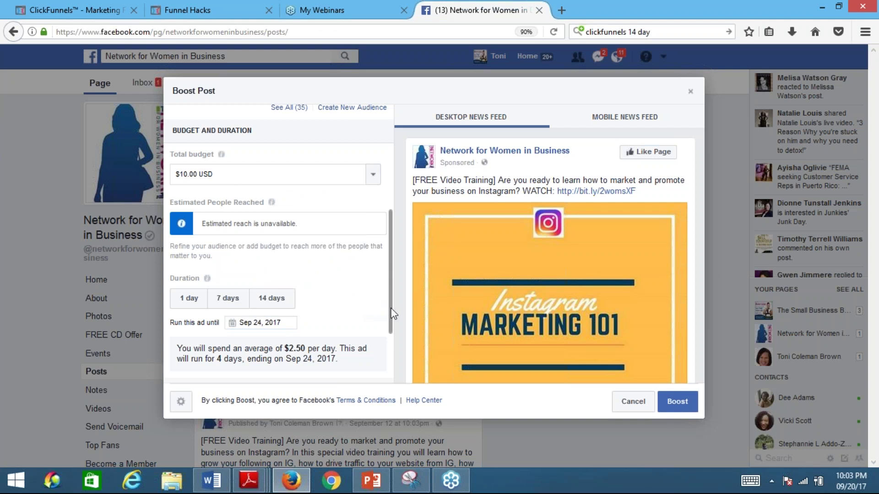
{"action": "left_click_drag", "start_coordinate": [388, 308], "coordinate": [385, 355]}
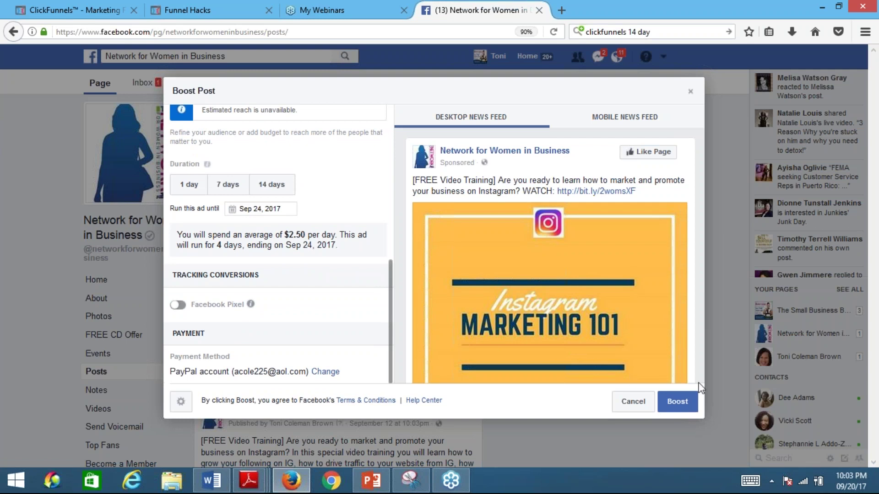
{"action": "left_click", "coordinate": [689, 91]}
{"action": "left_click", "coordinate": [507, 226]}
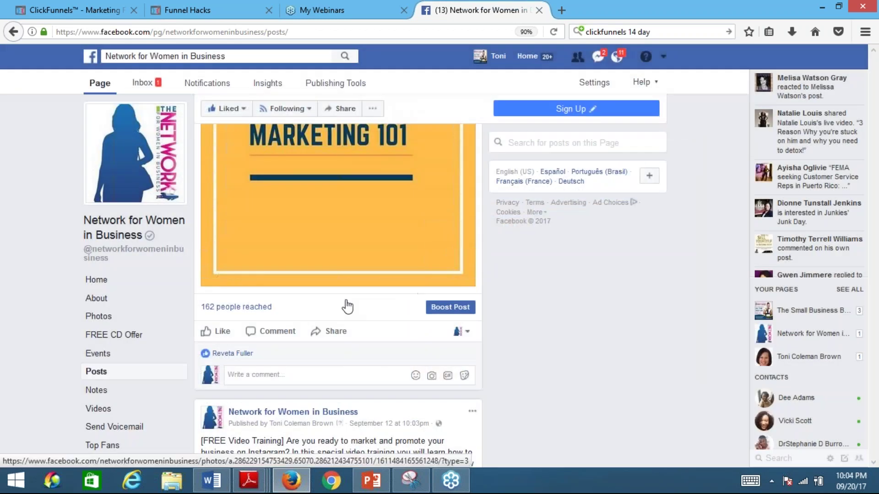
Open the Offers section of the Network for Women in Business page.
{"action": "scroll", "coordinate": [603, 288], "scroll_direction": "down", "scroll_amount": 7}
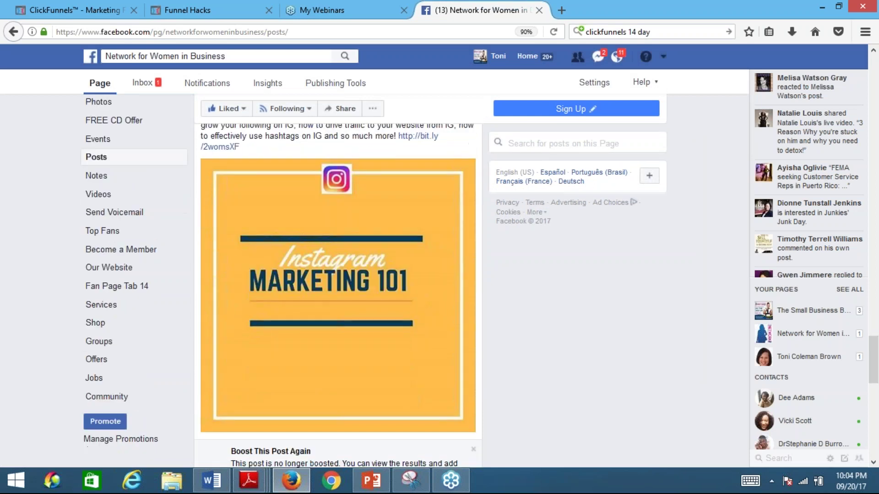
{"action": "scroll", "coordinate": [337, 275], "scroll_direction": "down", "scroll_amount": 1}
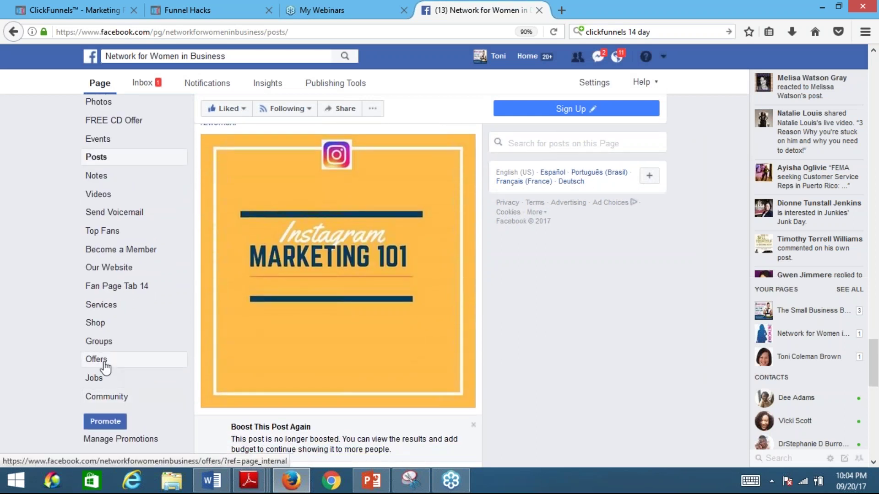
{"action": "left_click", "coordinate": [96, 361]}
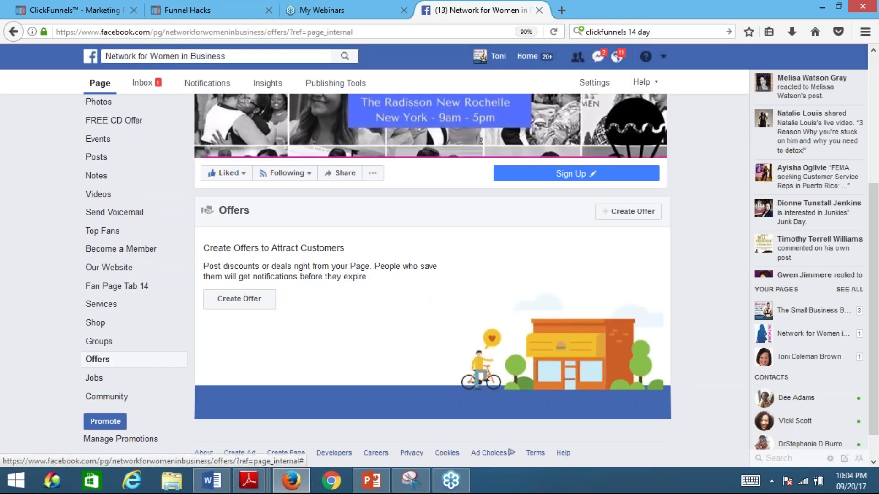
Start a new offer with the description "Get $10 off your ticket to the SBBC 2017".
{"action": "left_click", "coordinate": [246, 300]}
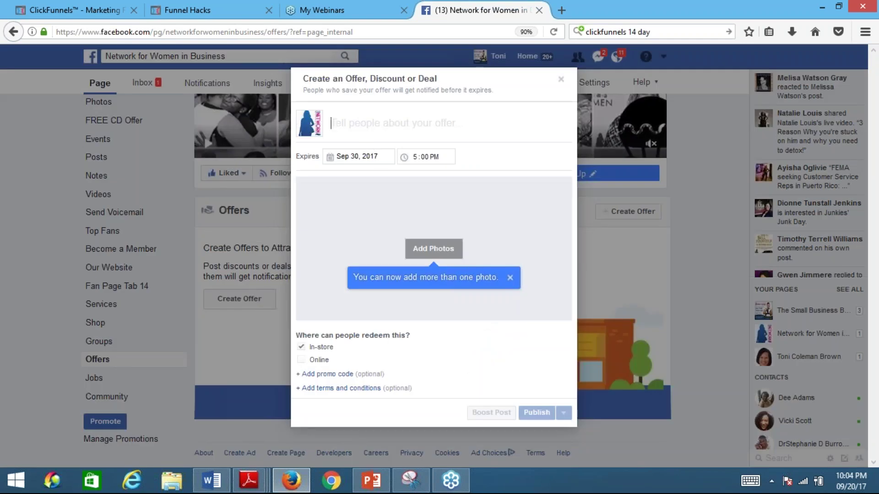
{"action": "type", "text": "Get $"}
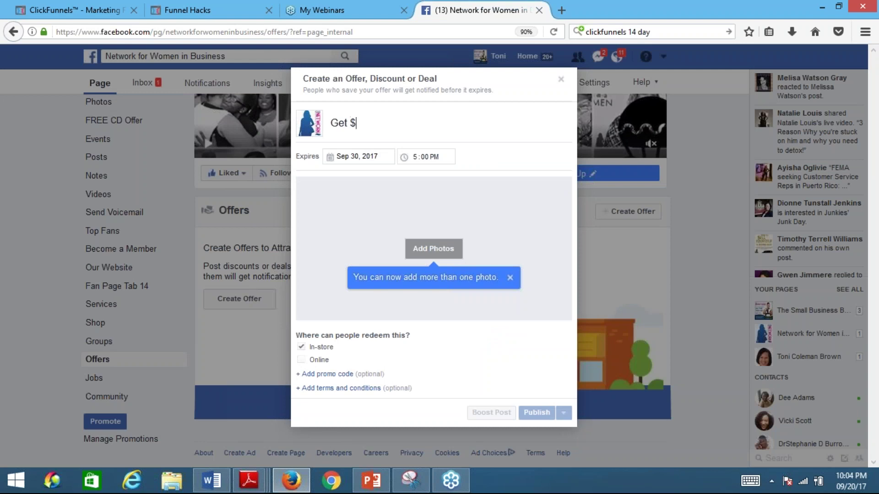
{"action": "type", "text": "10 off your ticke to"}
{"action": "key", "text": "BackSpace"}
{"action": "key", "text": "BackSpace"}
{"action": "key", "text": "BackSpace"}
{"action": "type", "text": "t t"}
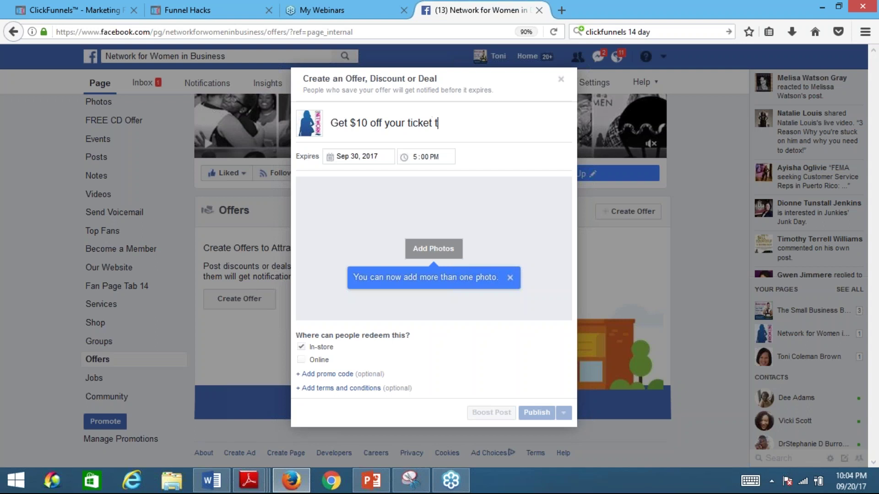
{"action": "type", "text": "o the SBBC 2018"}
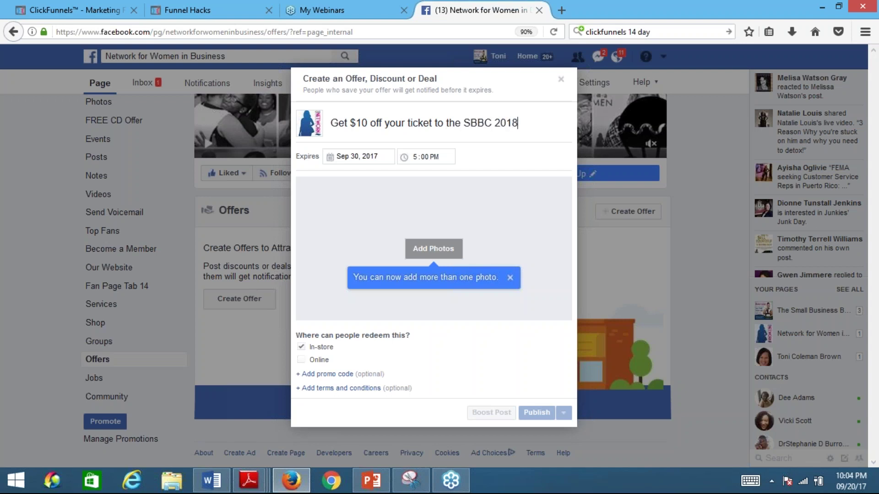
{"action": "key", "text": "BackSpace"}
{"action": "type", "text": "7"}
Expand the offer's optional promo code entry, and discard the offer without publishing it.
{"action": "left_click", "coordinate": [323, 376]}
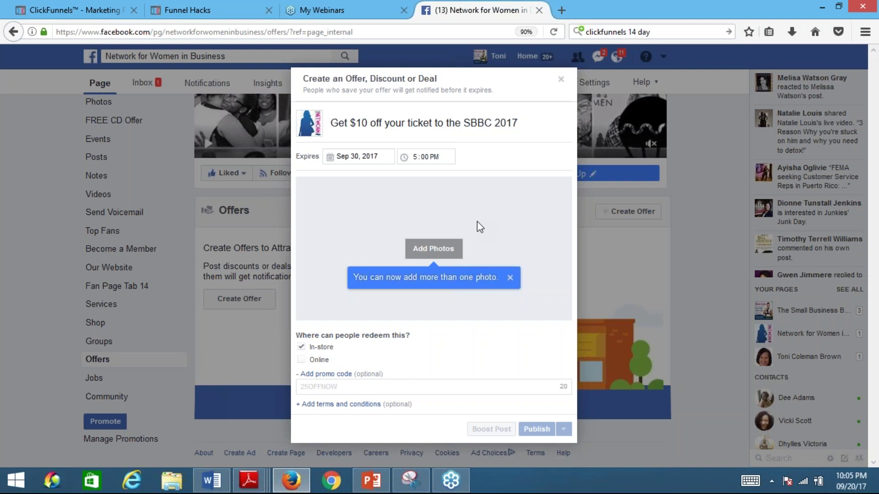
{"action": "left_click", "coordinate": [560, 80]}
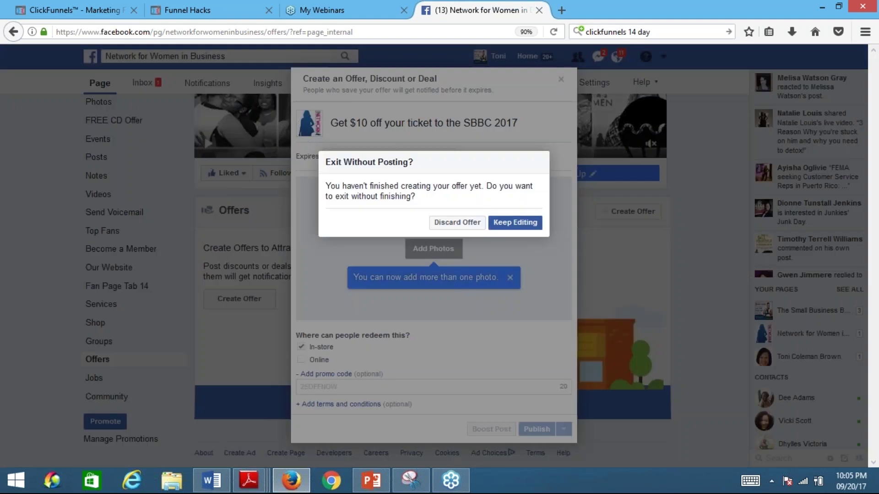
{"action": "left_click", "coordinate": [473, 223]}
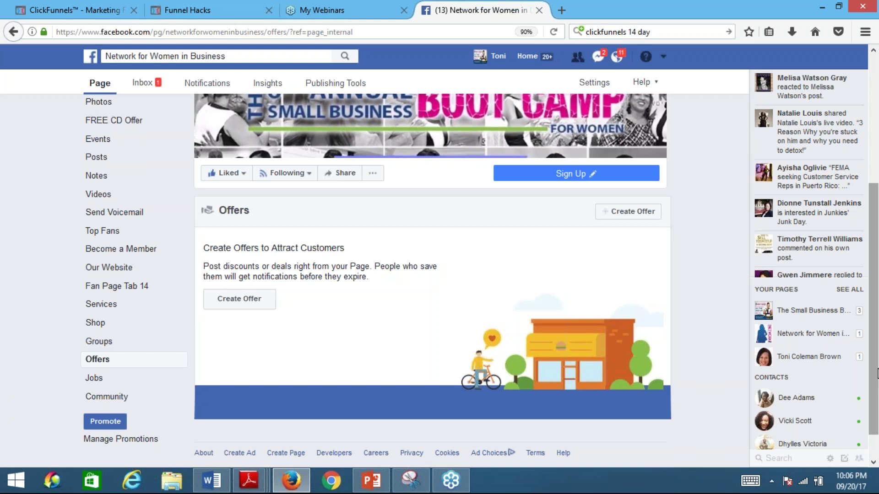
Open the Credi Response website, getcrediresponse.com, in a new browser tab.
{"action": "left_click_drag", "start_coordinate": [874, 383], "coordinate": [874, 409]}
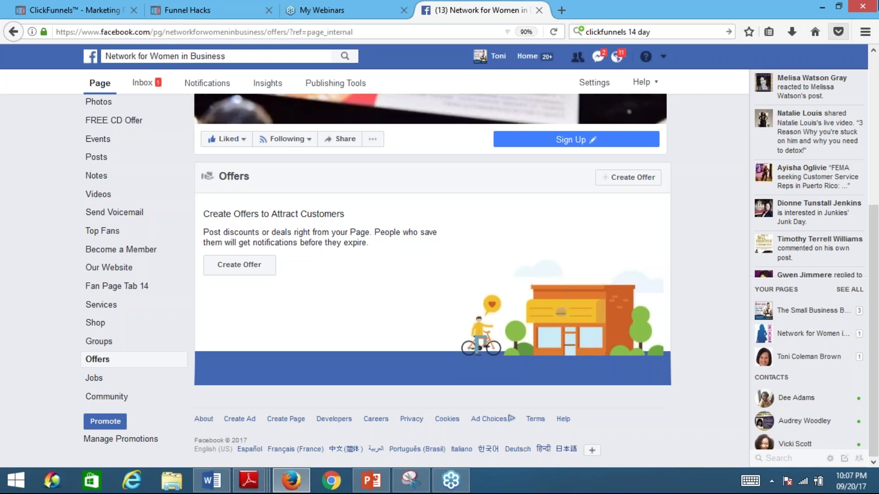
{"action": "left_click", "coordinate": [562, 11]}
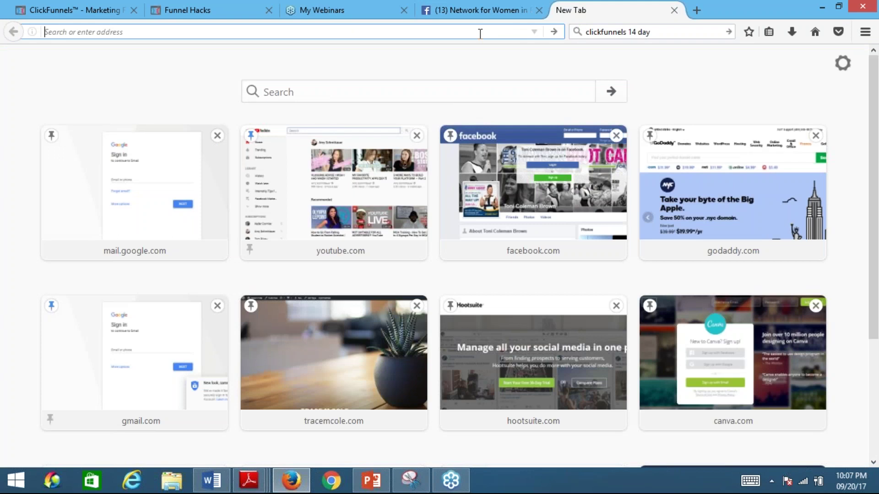
{"action": "type", "text": "cred"}
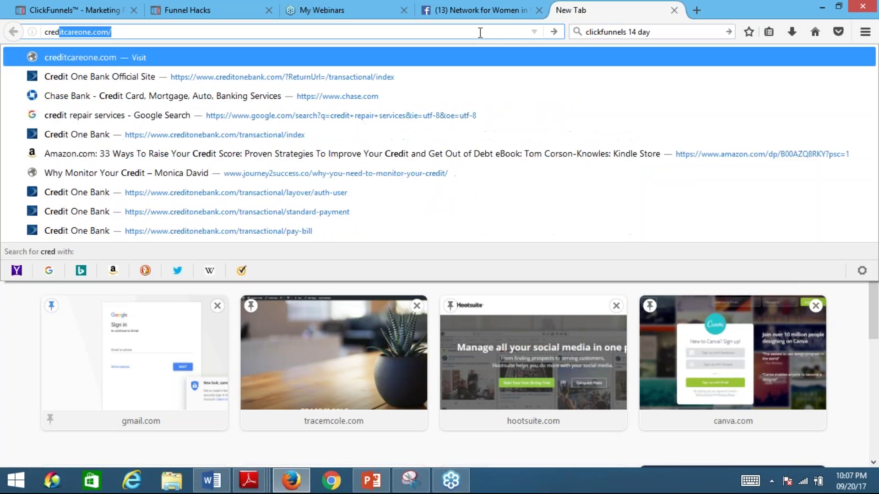
{"action": "type", "text": "ire"}
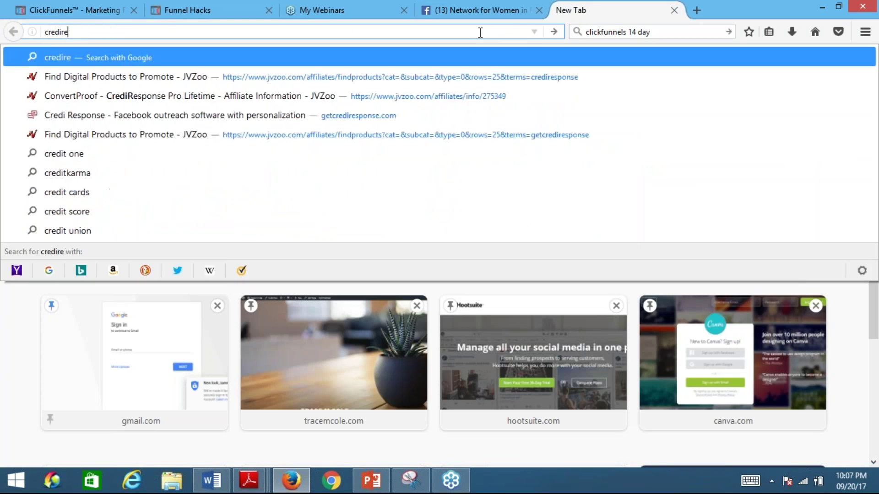
{"action": "type", "text": "sponse.co"}
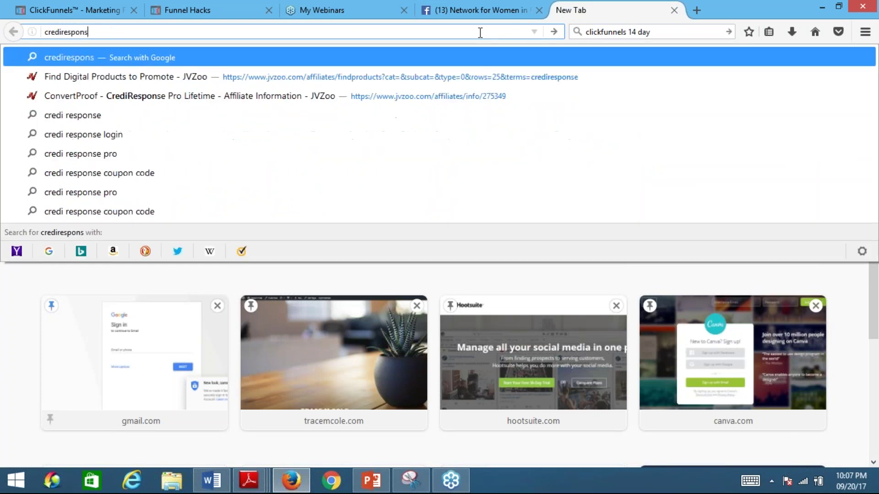
{"action": "type", "text": "m"}
{"action": "key", "text": "Return"}
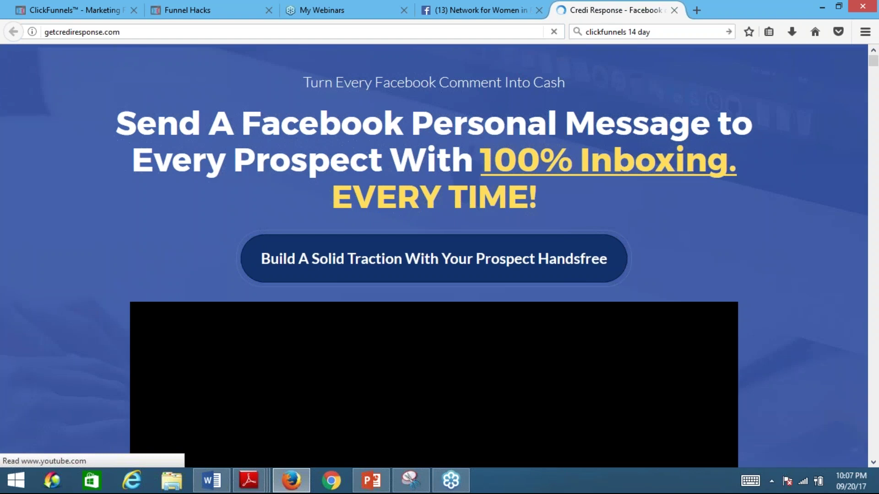
Look over the Credi Response sales page, including its headline, video and access offer, and close the page.
{"action": "scroll", "coordinate": [728, 253], "scroll_direction": "down", "scroll_amount": 5}
{"action": "scroll", "coordinate": [727, 254], "scroll_direction": "down", "scroll_amount": 6}
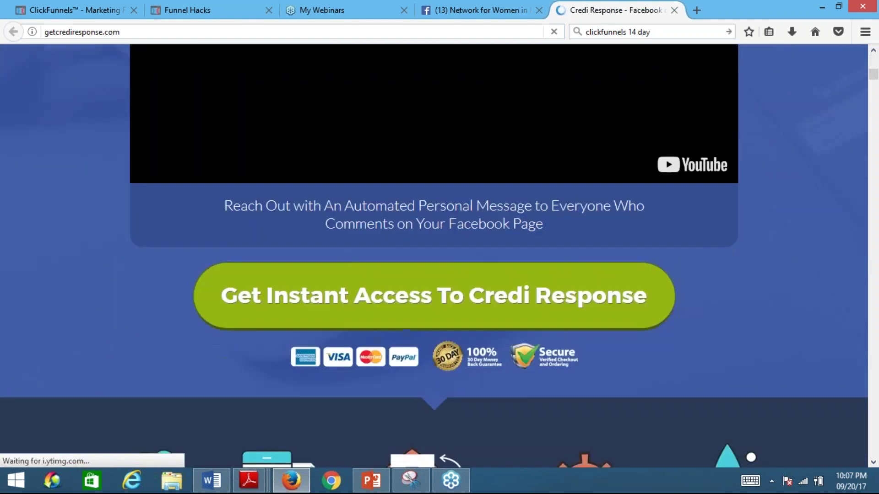
{"action": "scroll", "coordinate": [728, 254], "scroll_direction": "up", "scroll_amount": 2}
{"action": "scroll", "coordinate": [691, 243], "scroll_direction": "up", "scroll_amount": 7}
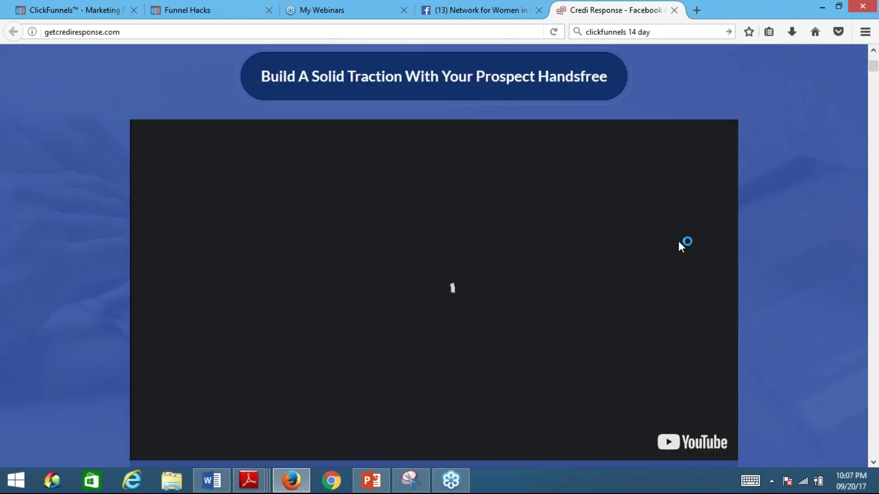
{"action": "scroll", "coordinate": [609, 253], "scroll_direction": "down", "scroll_amount": 2}
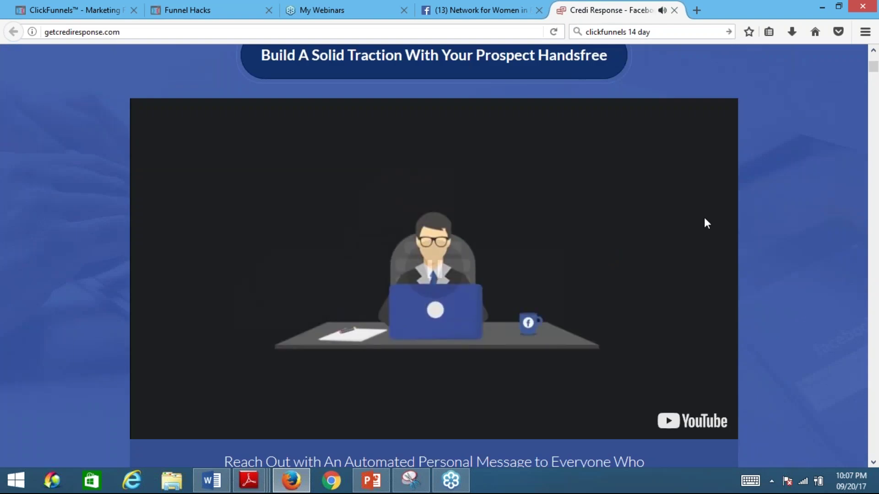
{"action": "scroll", "coordinate": [718, 213], "scroll_direction": "up", "scroll_amount": 3}
{"action": "scroll", "coordinate": [718, 213], "scroll_direction": "up", "scroll_amount": 1}
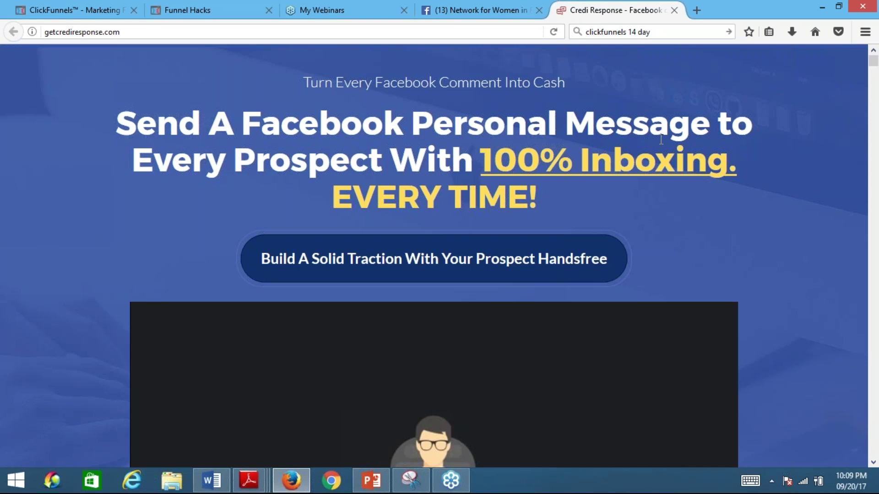
{"action": "left_click", "coordinate": [674, 11]}
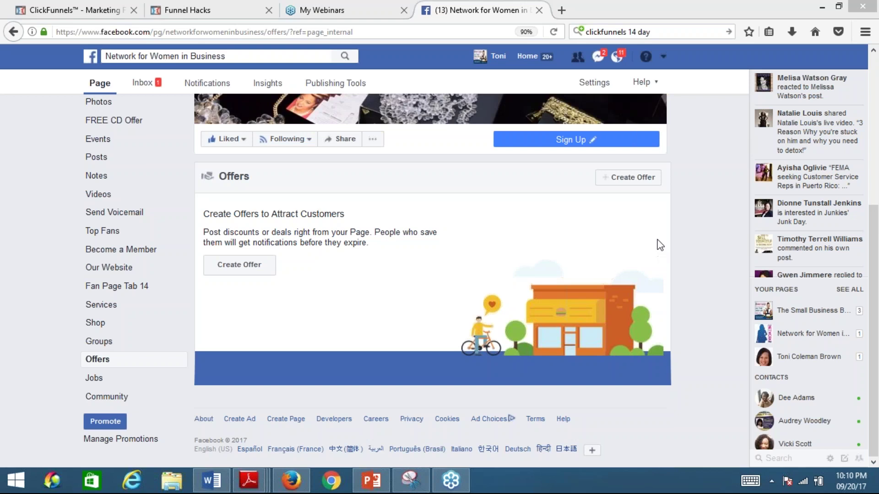
Enter the address of the presenter's nspire-training-tools web page in a new browser tab and select the whole address.
{"action": "left_click", "coordinate": [564, 18]}
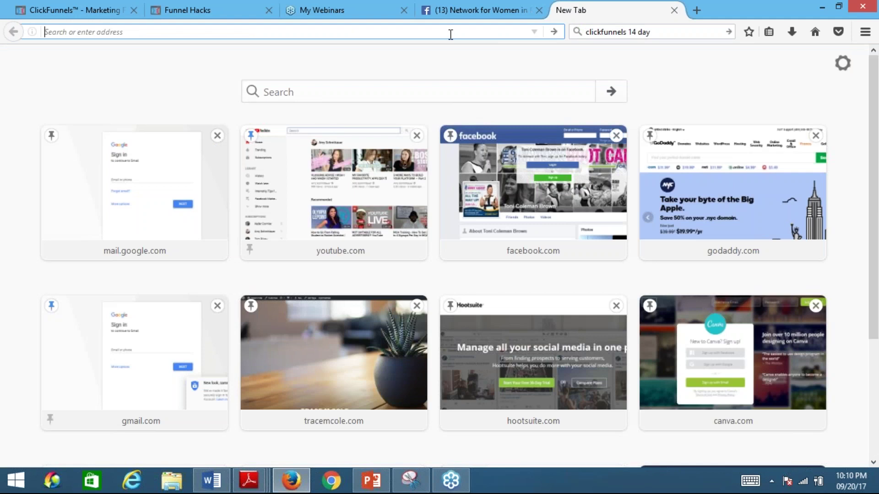
{"action": "type", "text": "tonicolemanbrown.com/"}
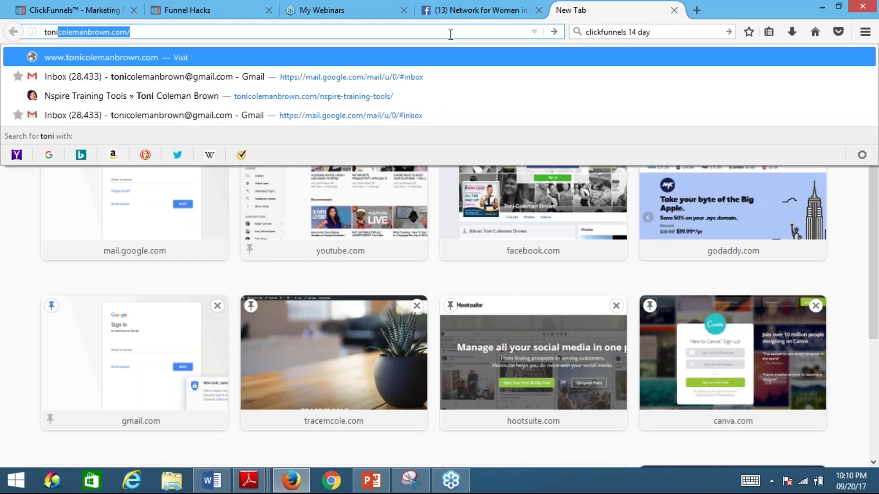
{"action": "left_click", "coordinate": [191, 30]}
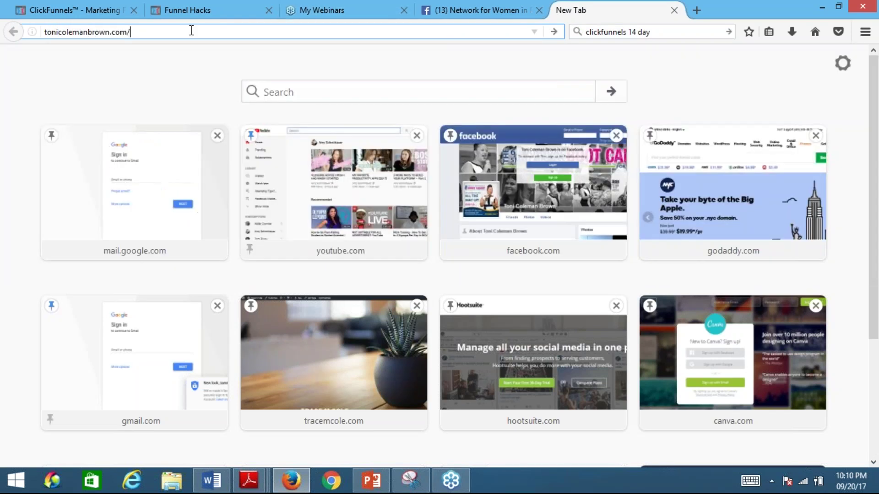
{"action": "type", "text": "nspire-training-tools/"}
{"action": "left_click_drag", "start_coordinate": [212, 32], "coordinate": [43, 33]}
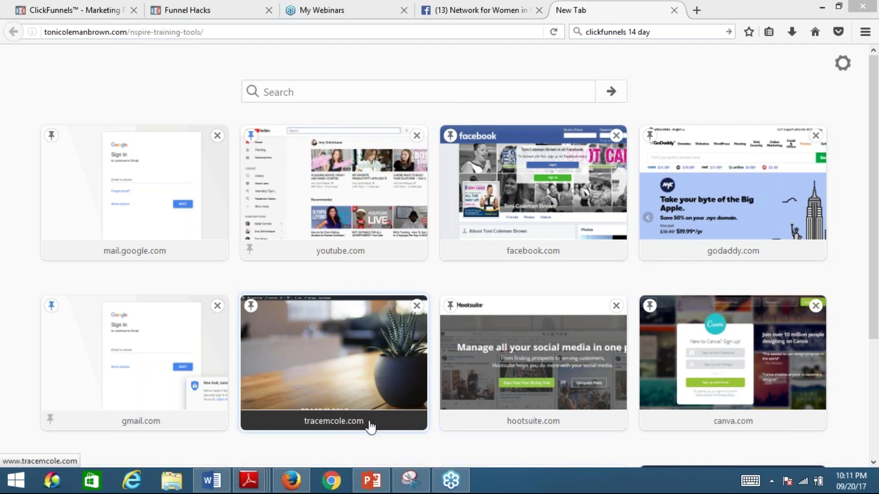
Switch to the Nspire Network presentation in PowerPoint and display slide 19, "Go Live".
{"action": "left_click", "coordinate": [370, 480]}
{"action": "left_click_drag", "start_coordinate": [122, 267], "coordinate": [122, 287]}
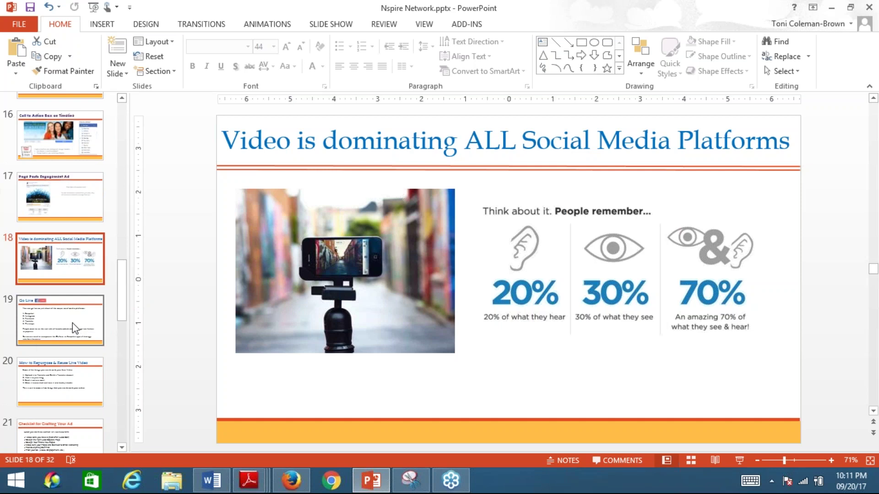
{"action": "left_click", "coordinate": [75, 326]}
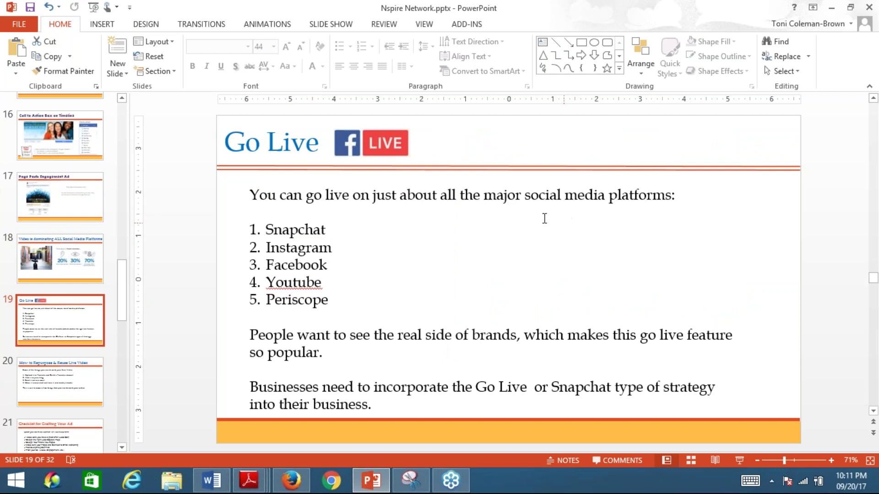
Return to Facebook in Firefox and open the account owner's personal profile timeline to view the Live Video option.
{"action": "left_click", "coordinate": [295, 474]}
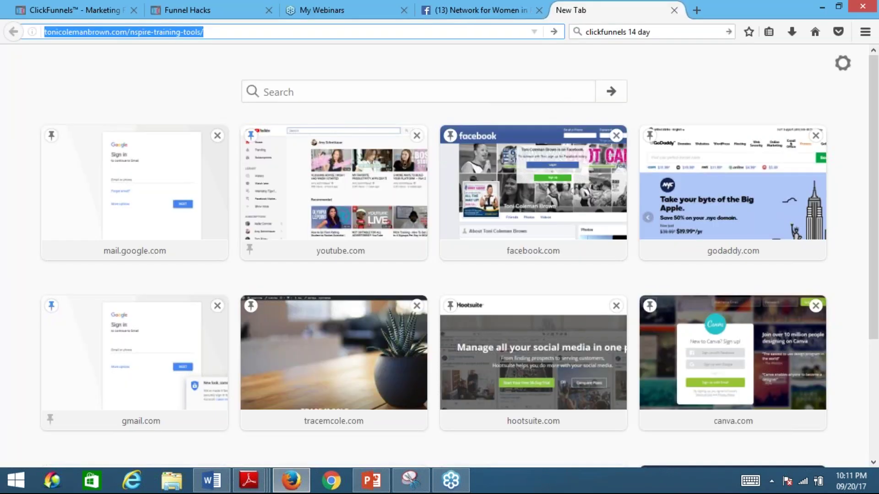
{"action": "left_click", "coordinate": [459, 13]}
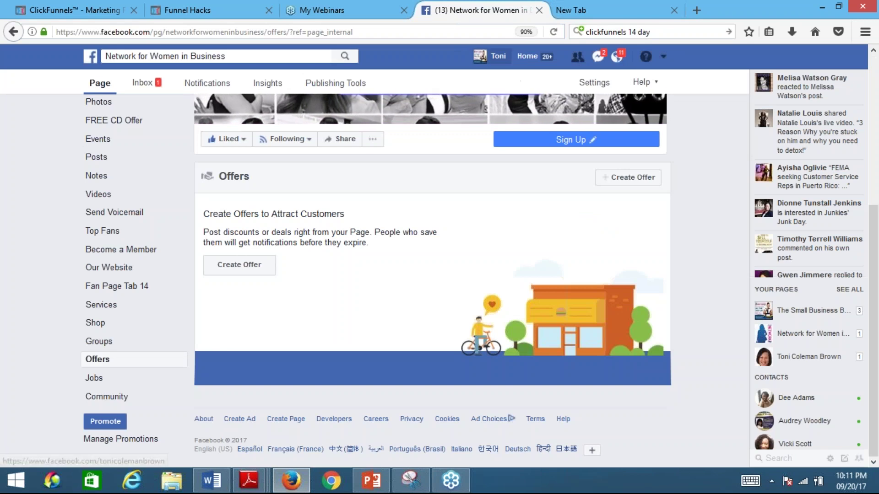
{"action": "left_click", "coordinate": [497, 57]}
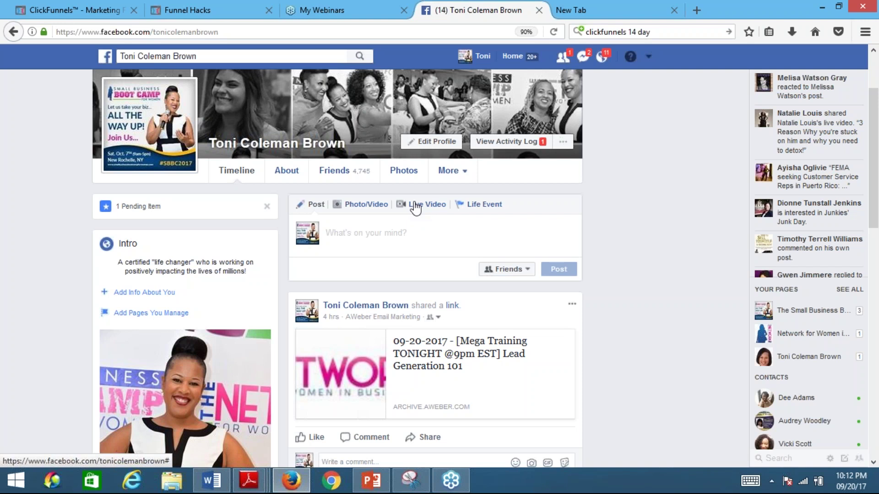
Switch back to PowerPoint and start the slide show from the "Go Live" slide.
{"action": "left_click", "coordinate": [371, 478]}
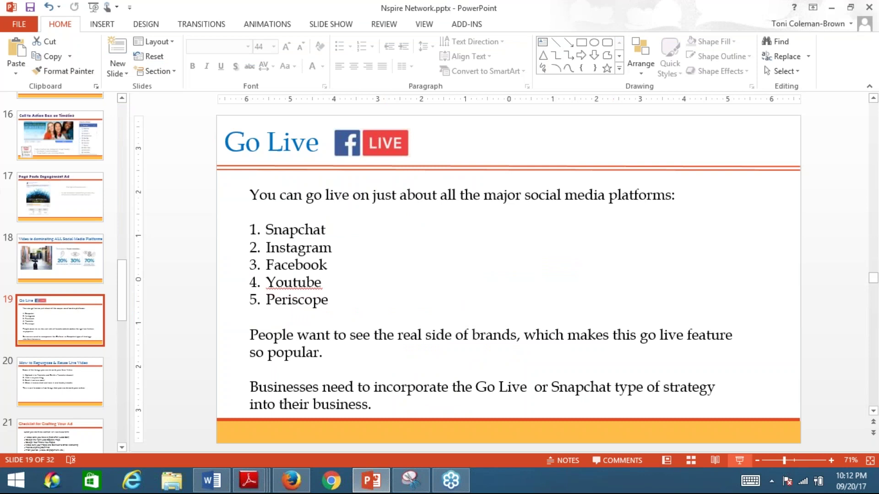
{"action": "key", "text": "shift+F5"}
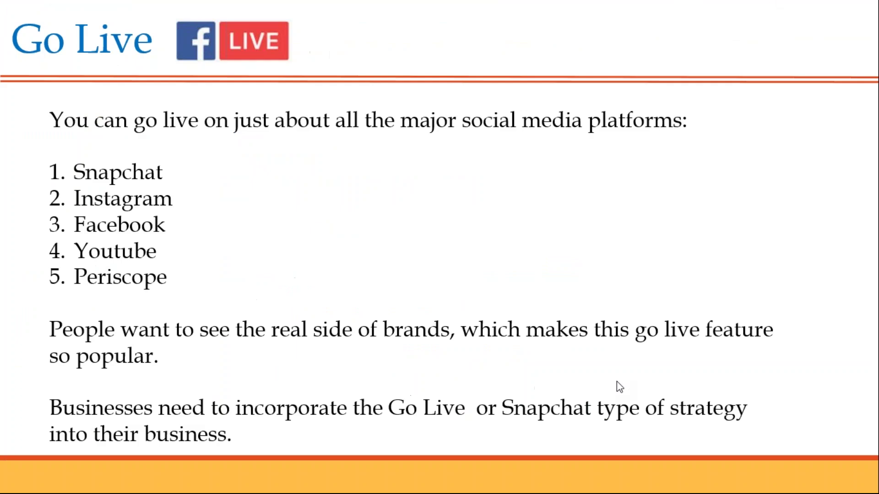